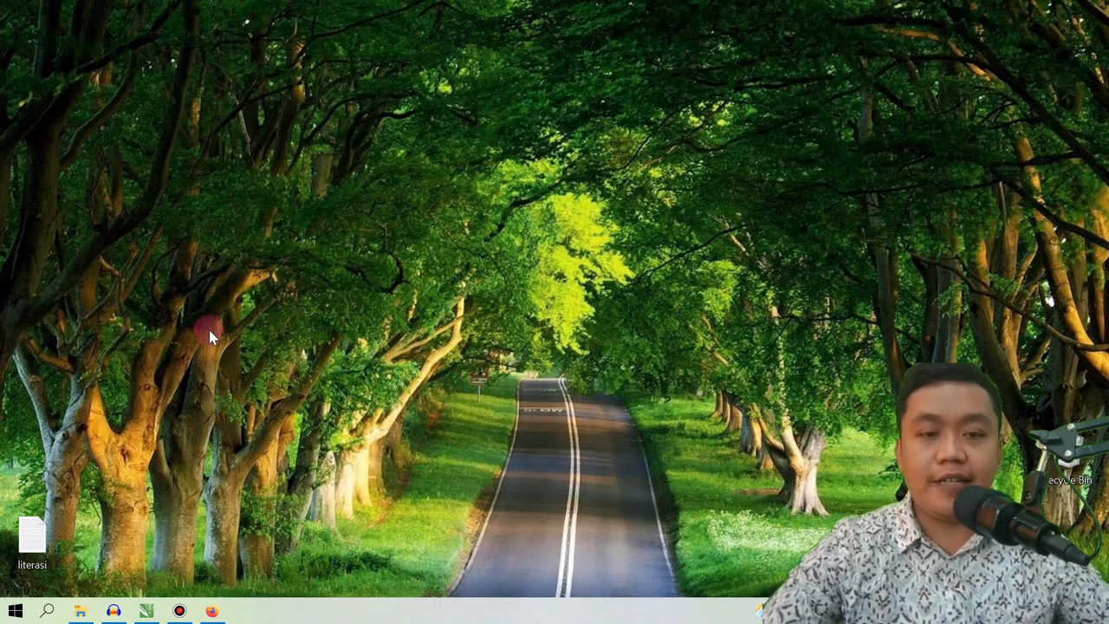
# Step: Switch to CorelDRAW and start a new document named coverbuku
pyautogui.click(146, 611)
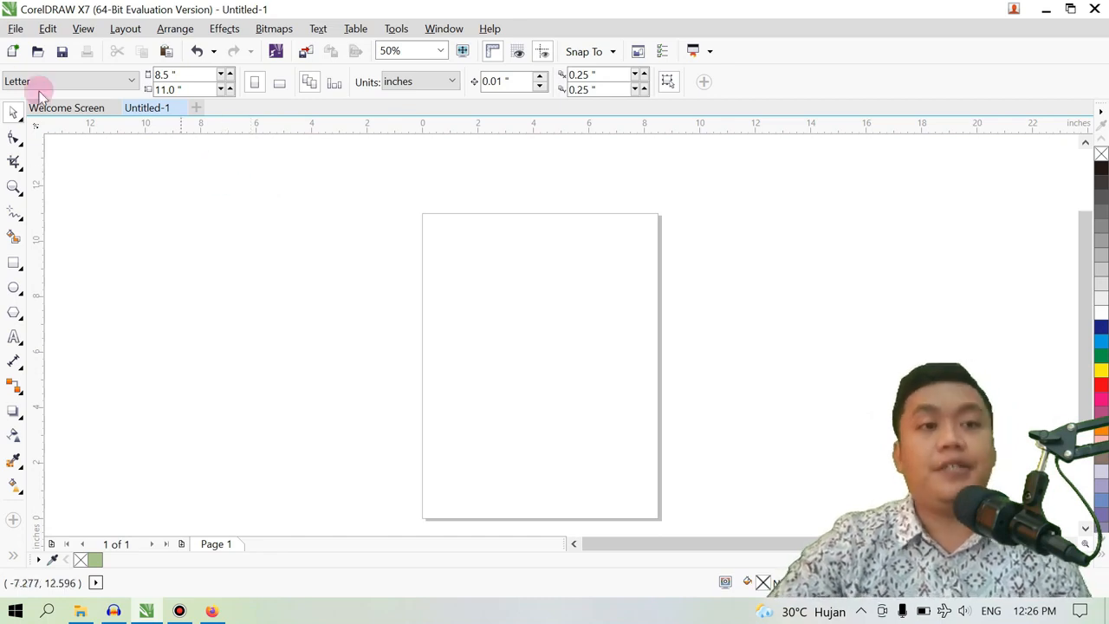
pyautogui.click(15, 28)
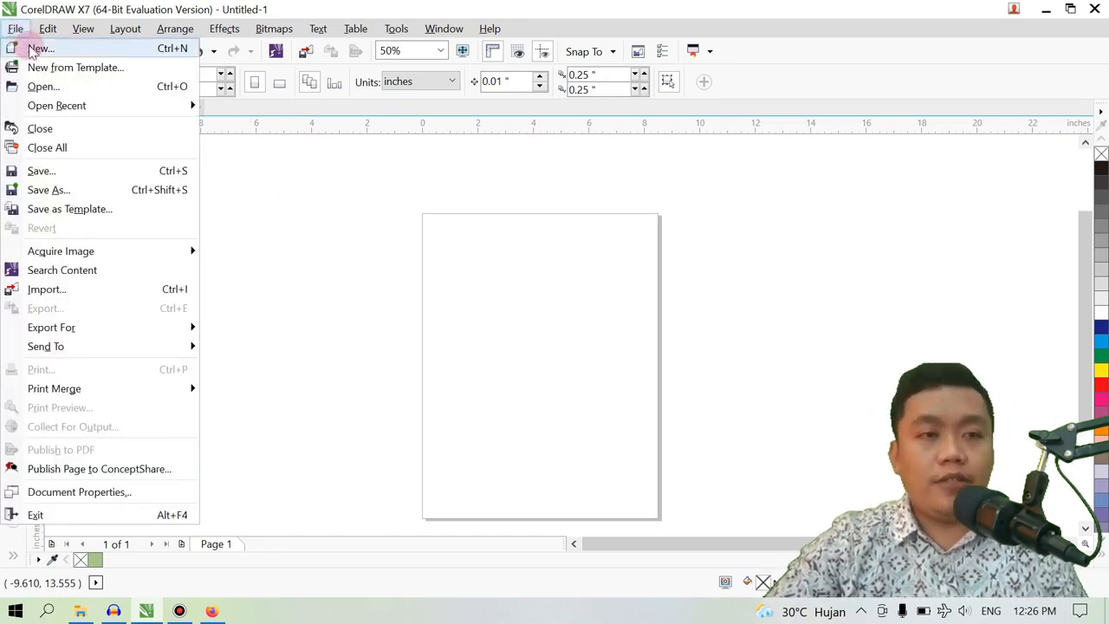
pyautogui.click(34, 48)
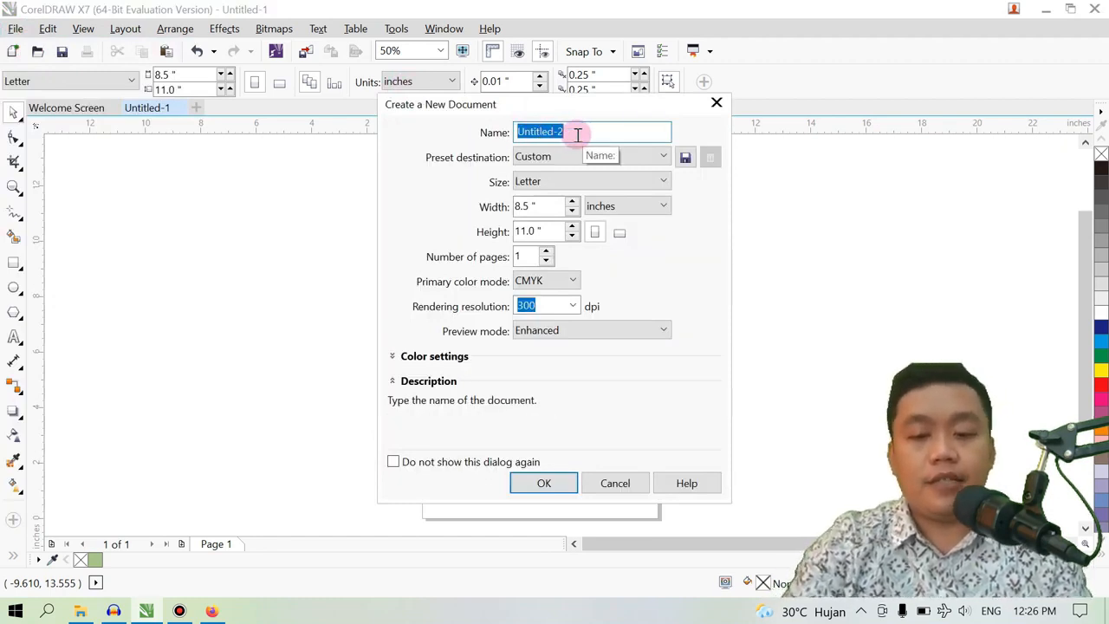
pyautogui.write('coverbuku')
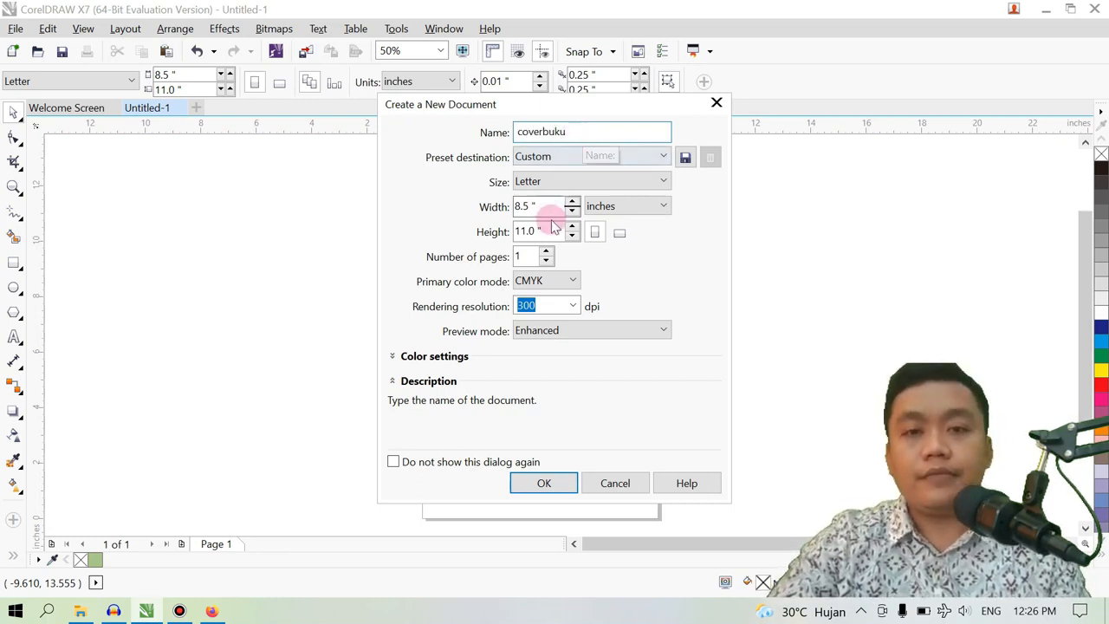
# Step: Set the new document's units to centimeters, keep CMYK as its primary color mode, and create it
pyautogui.click(650, 208)
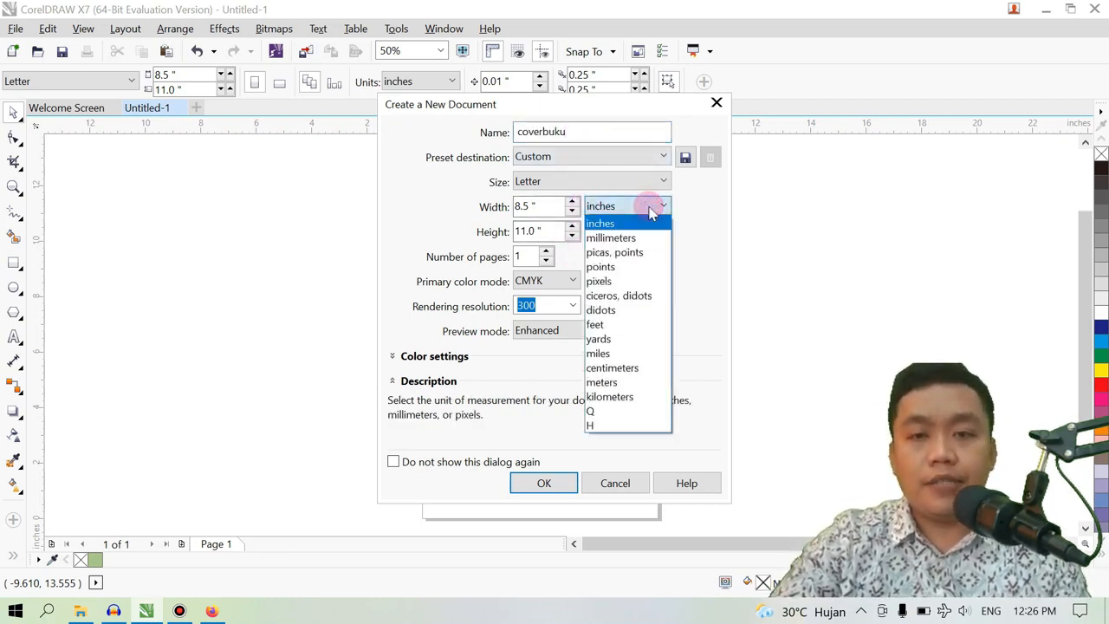
pyautogui.click(617, 370)
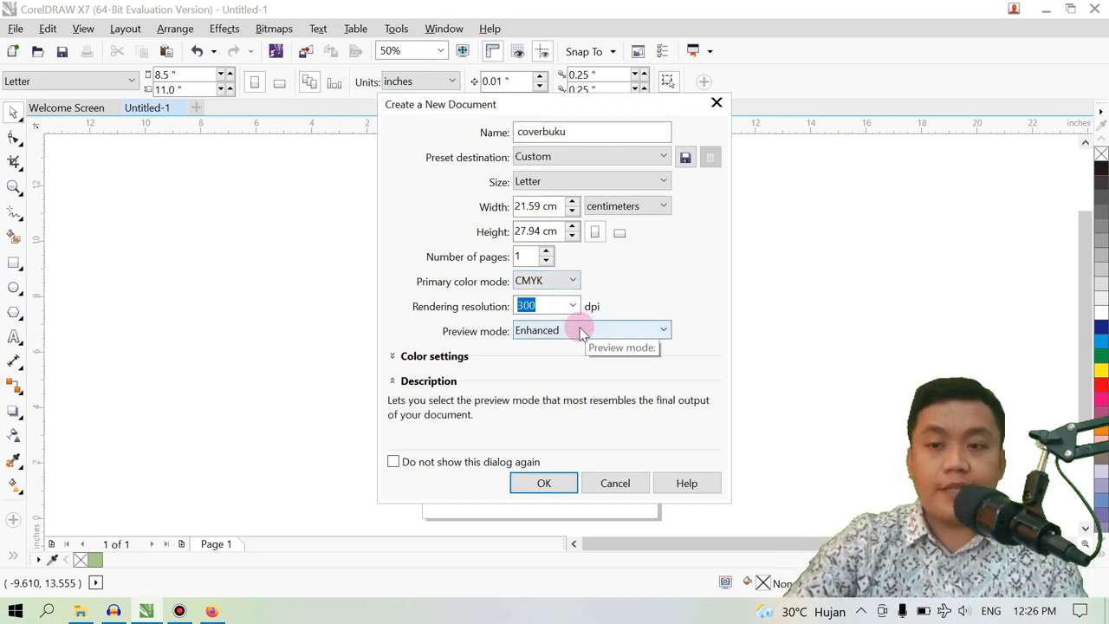
pyautogui.click(576, 281)
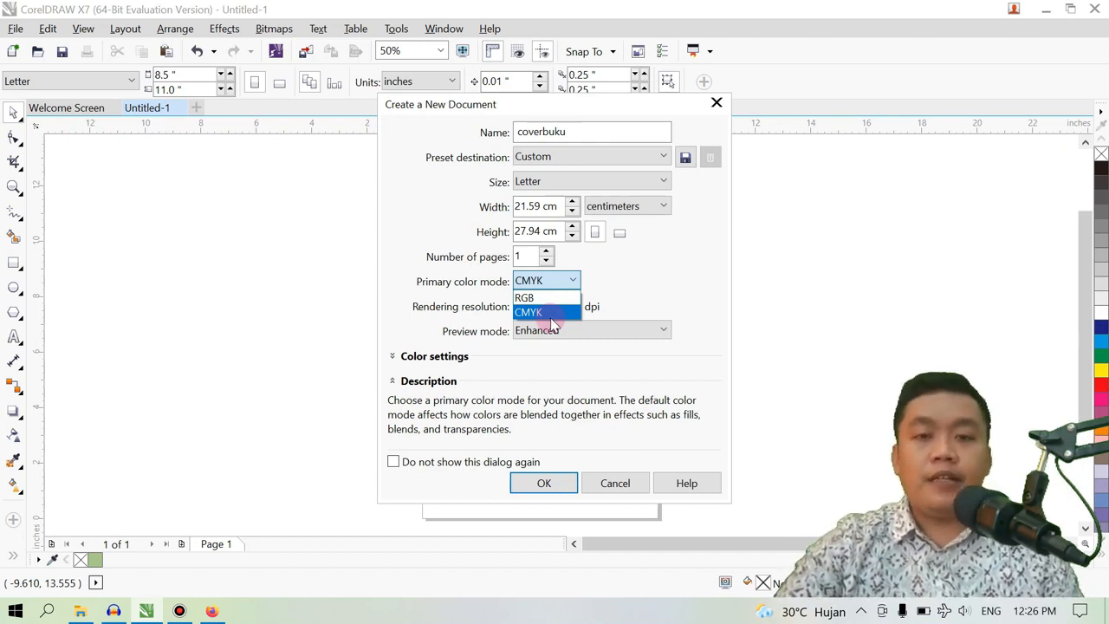
pyautogui.click(553, 315)
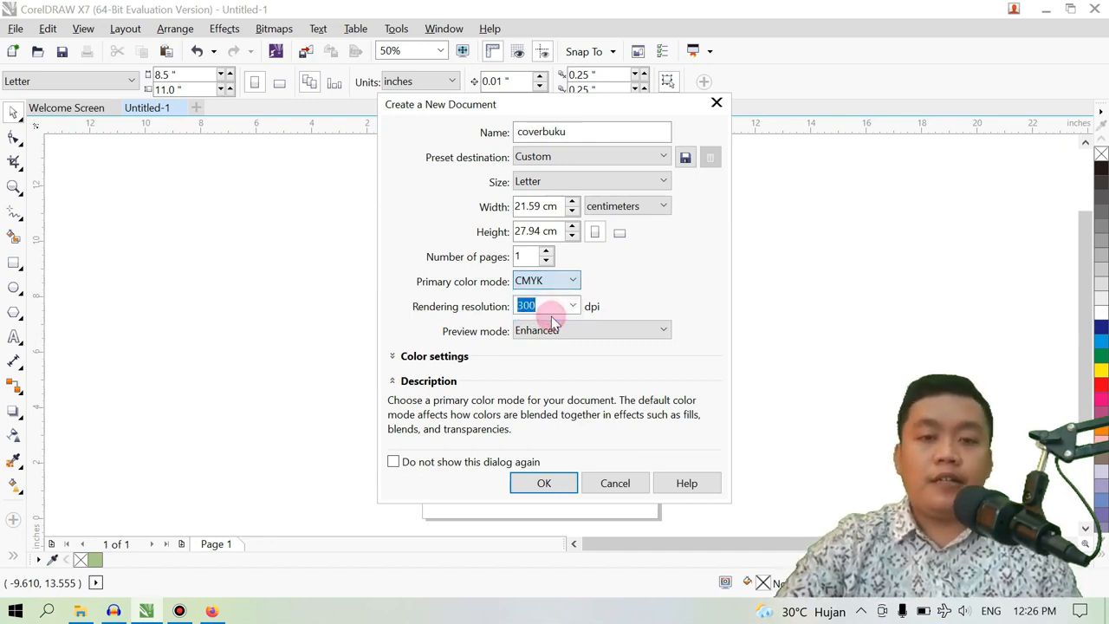
pyautogui.click(541, 484)
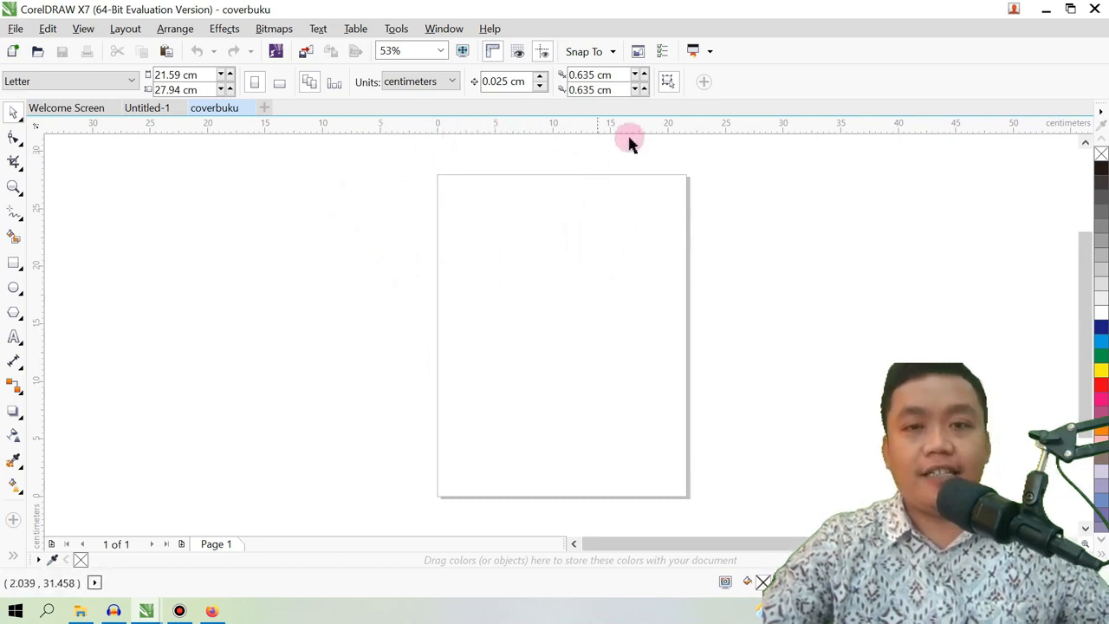
pyautogui.scroll(3, 615, 138)
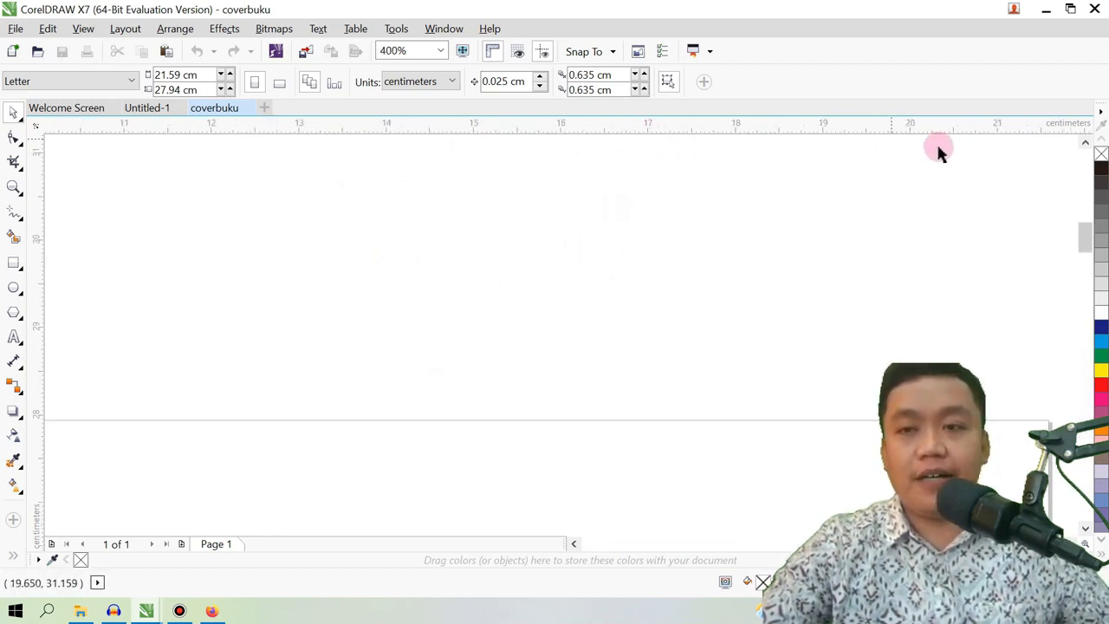
pyautogui.scroll(-2, 997, 146)
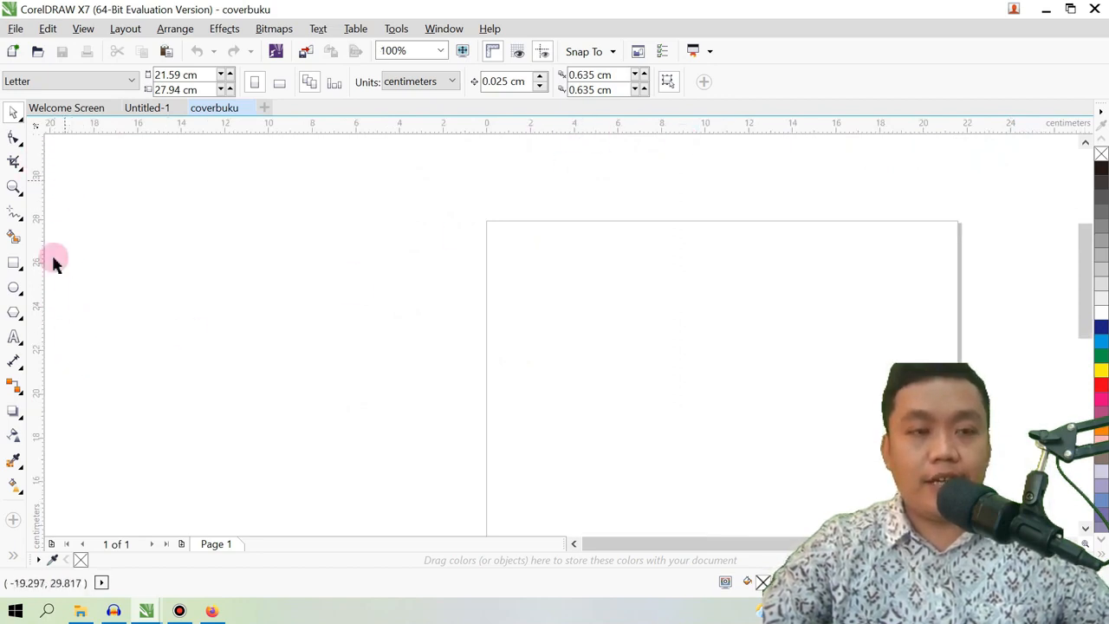
pyautogui.scroll(-1, 80, 249)
pyautogui.scroll(-1, 84, 252)
pyautogui.scroll(1, 750, 249)
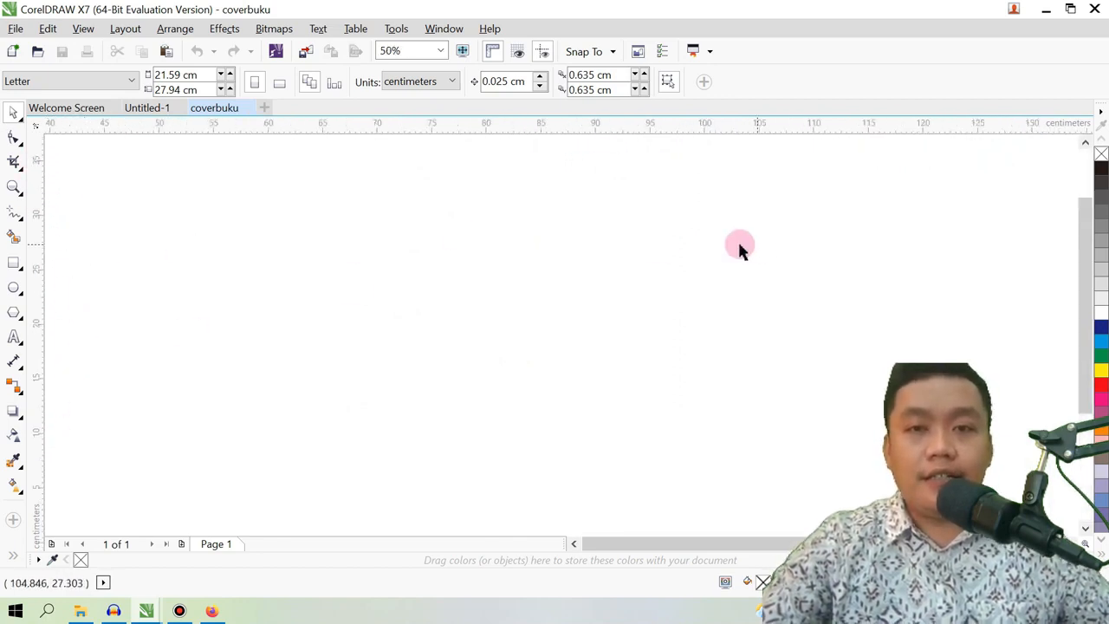
pyautogui.scroll(-2, 537, 250)
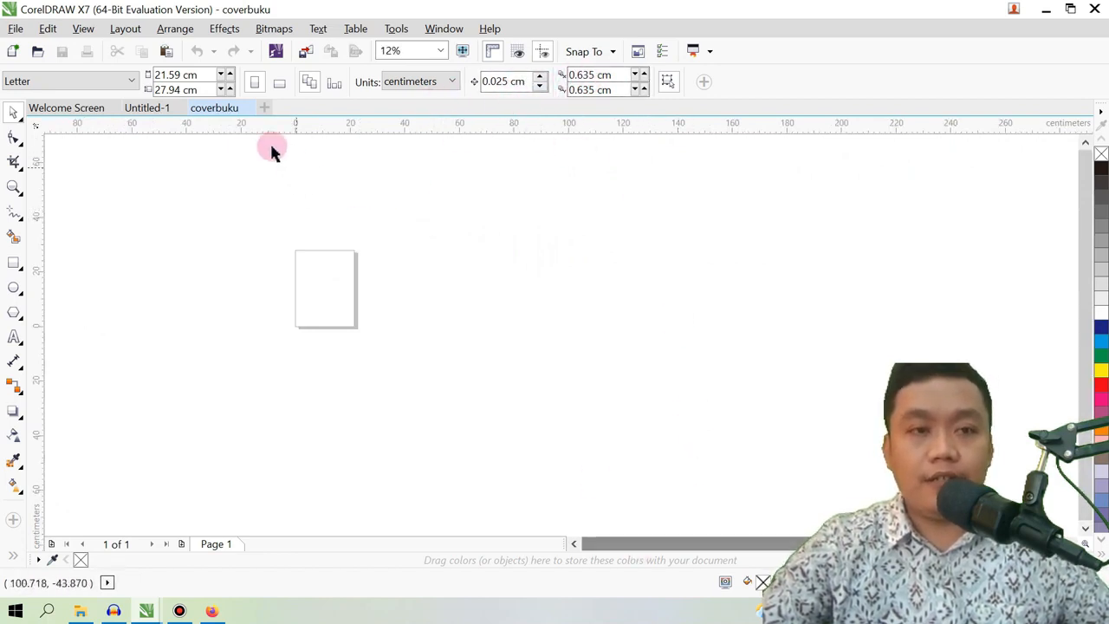
pyautogui.click(134, 80)
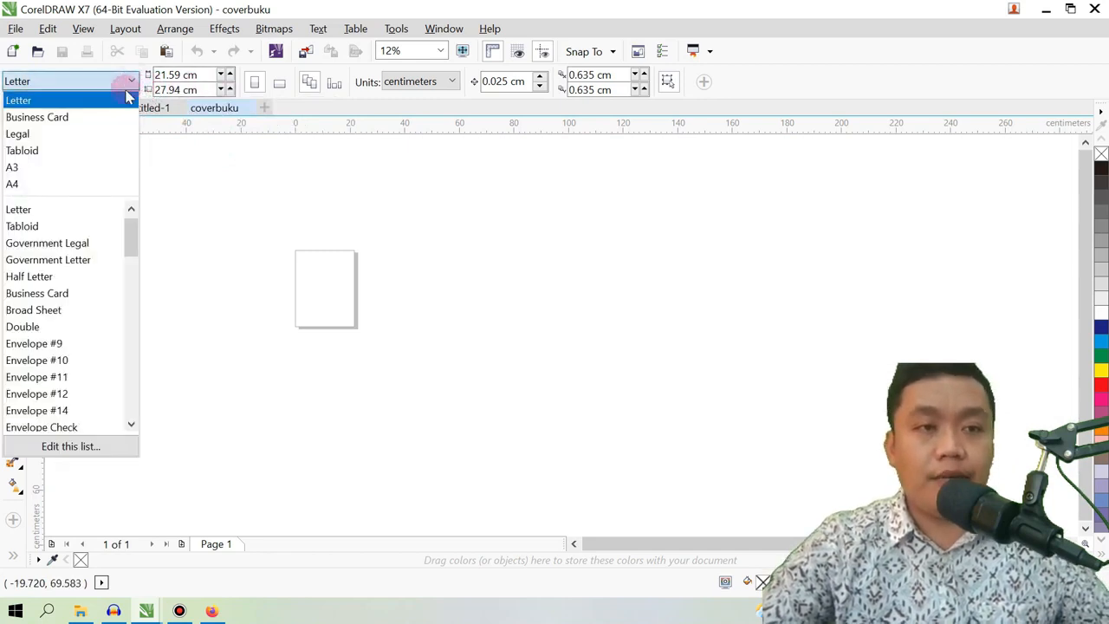
pyautogui.click(214, 206)
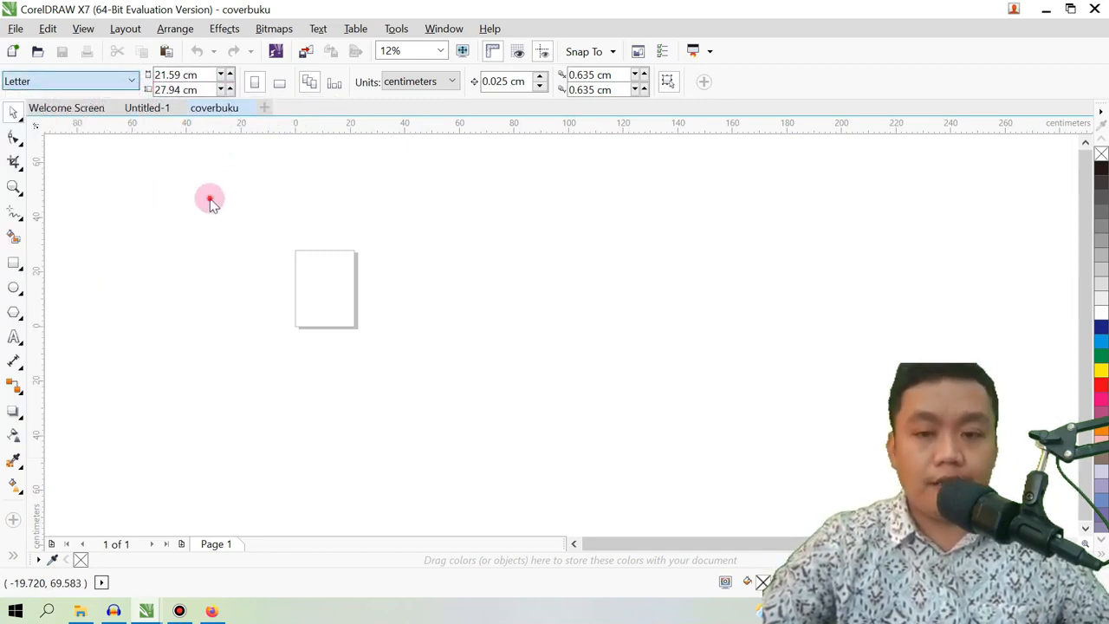
pyautogui.click(132, 81)
pyautogui.click(522, 296)
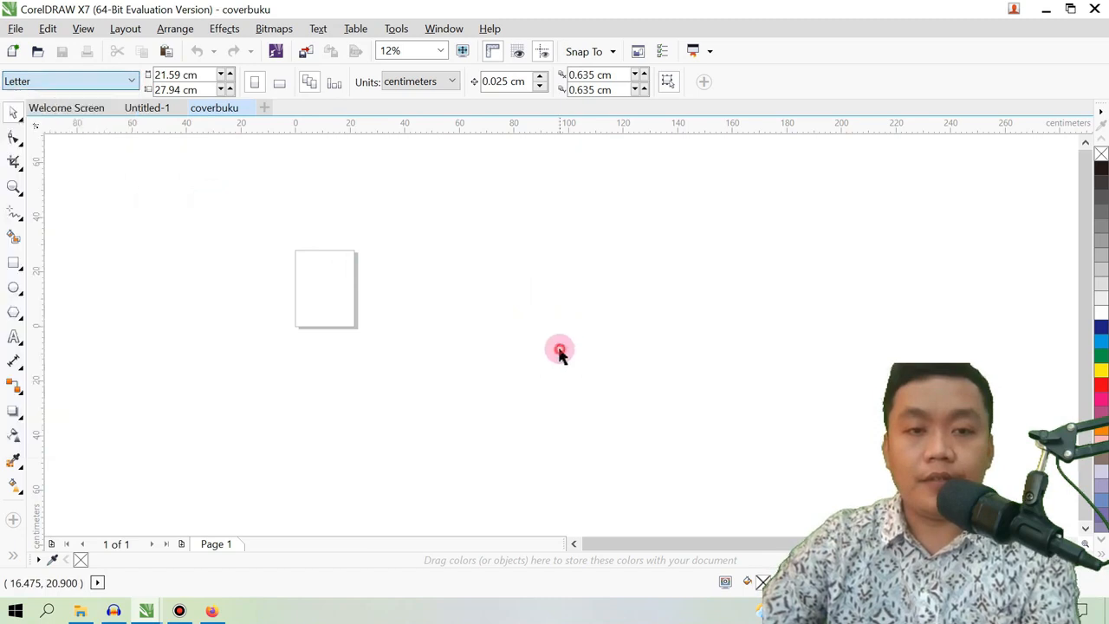
pyautogui.scroll(4, 285, 269)
pyautogui.scroll(-2, 320, 270)
pyautogui.moveTo(574, 543); pyautogui.dragTo(526, 547)
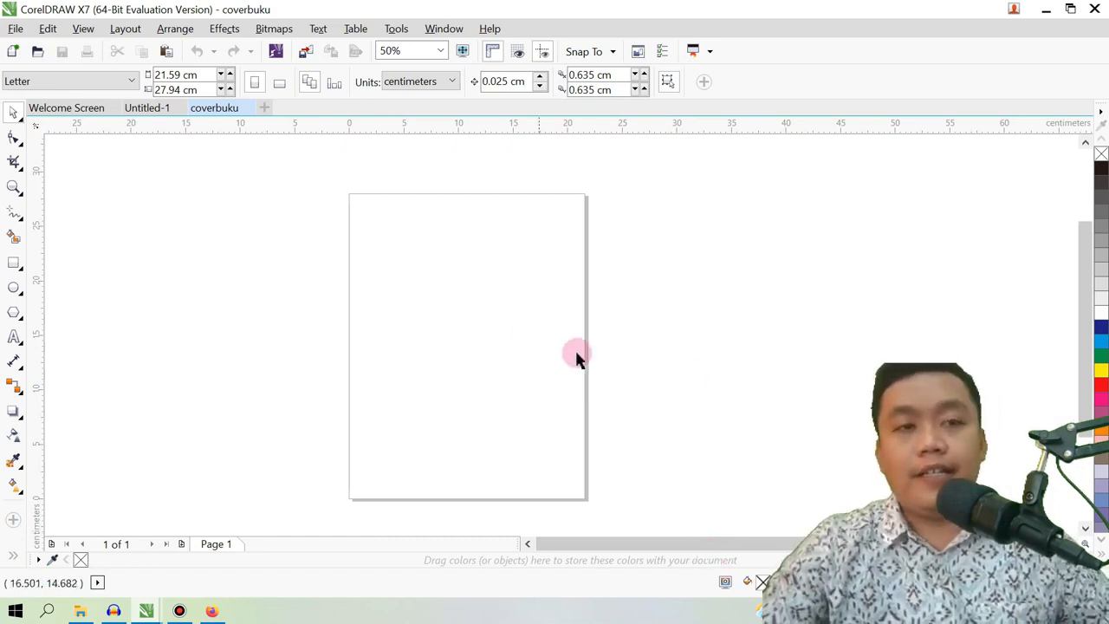
pyautogui.rightClick(21, 119)
pyautogui.click(20, 118)
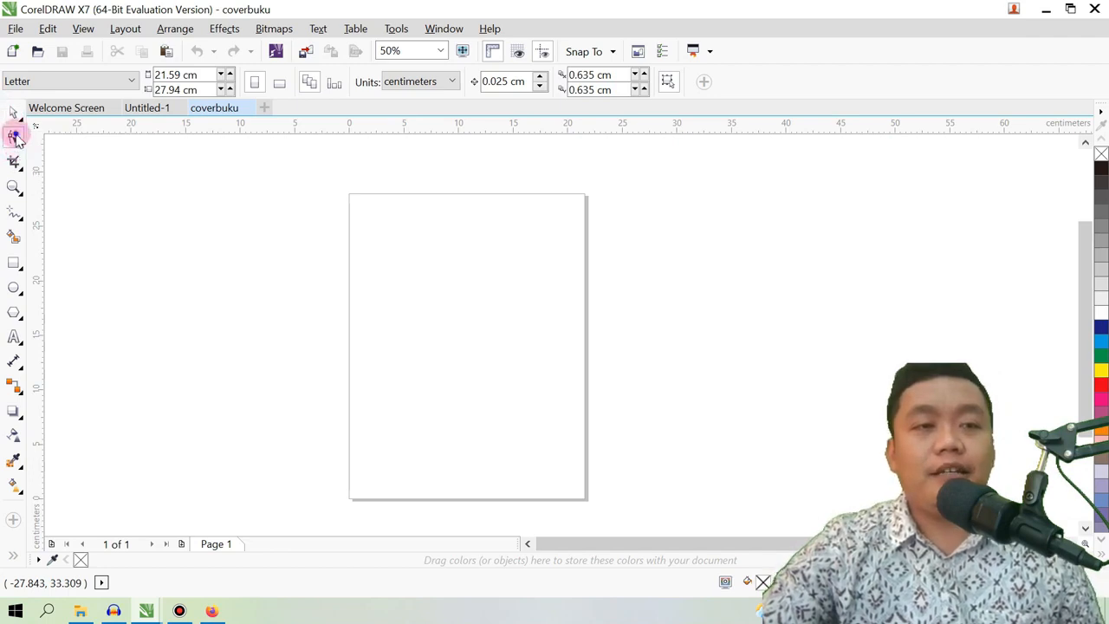
pyautogui.rightClick(16, 141)
pyautogui.click(16, 140)
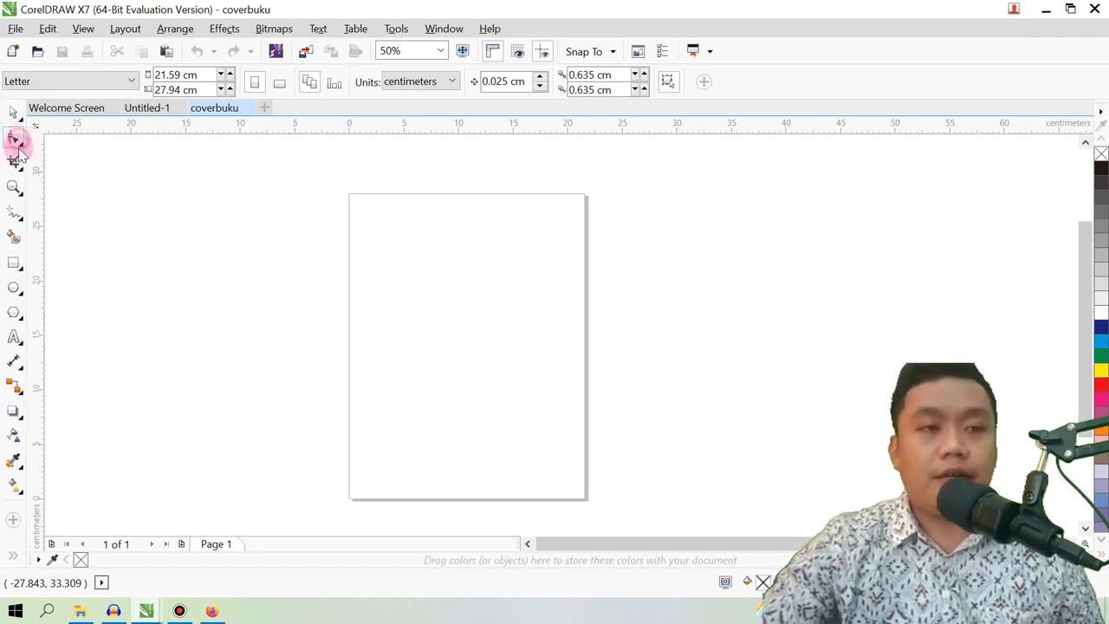
pyautogui.click(18, 147)
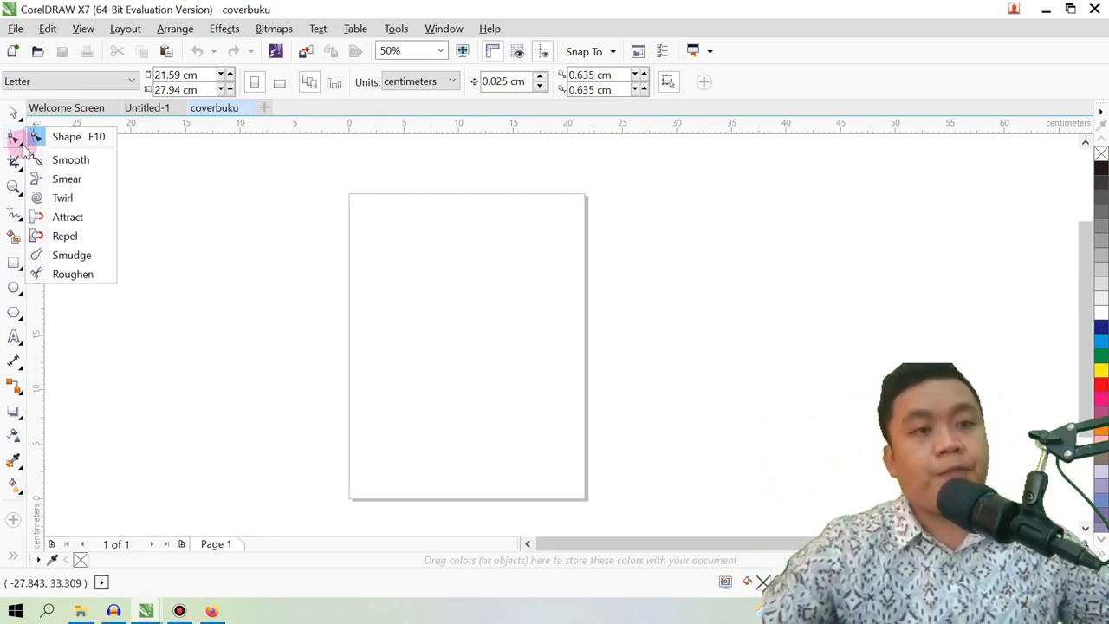
pyautogui.click(109, 136)
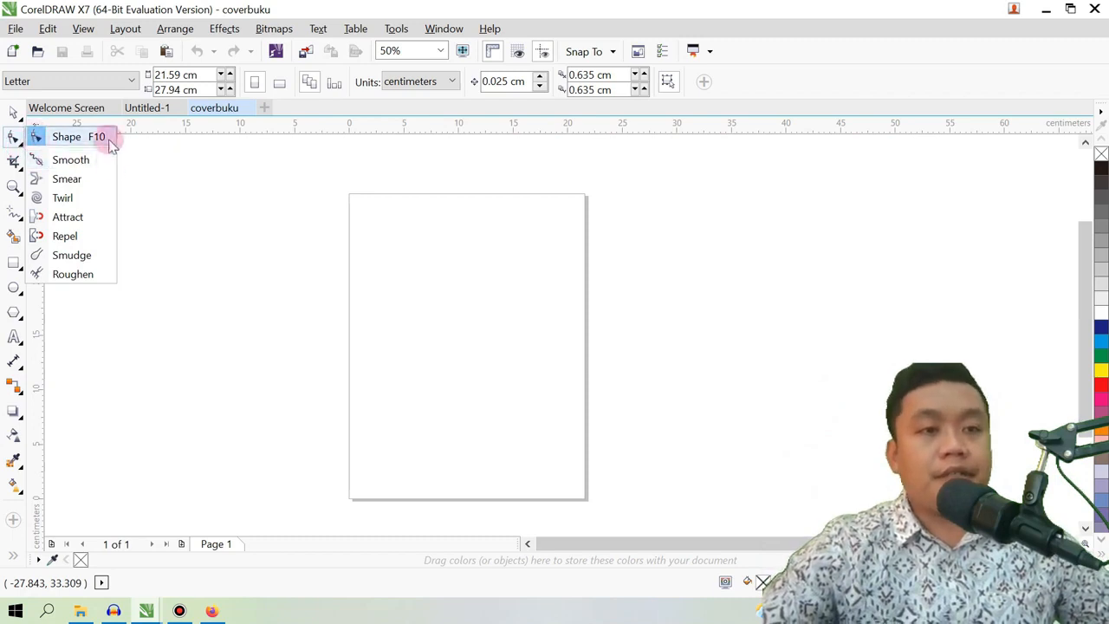
pyautogui.click(21, 161)
pyautogui.click(21, 189)
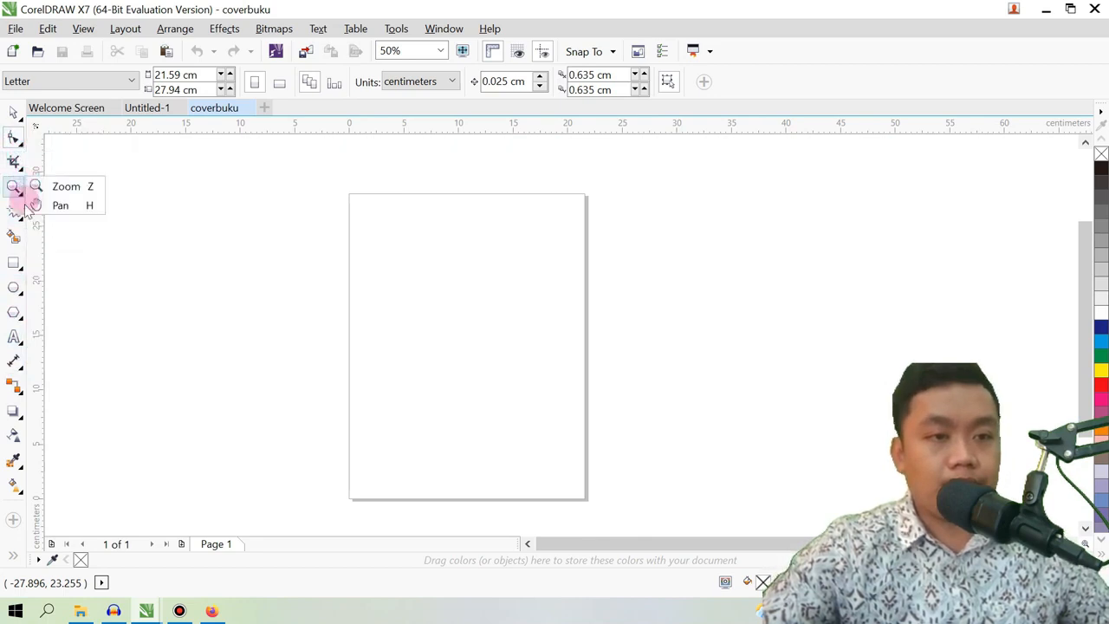
# Step: Draw a closed four-sided outline about 12.1 by 13.4 cm on the page with the Pen tool
pyautogui.click(17, 214)
pyautogui.click(65, 287)
pyautogui.click(400, 236)
pyautogui.click(372, 317)
pyautogui.click(458, 384)
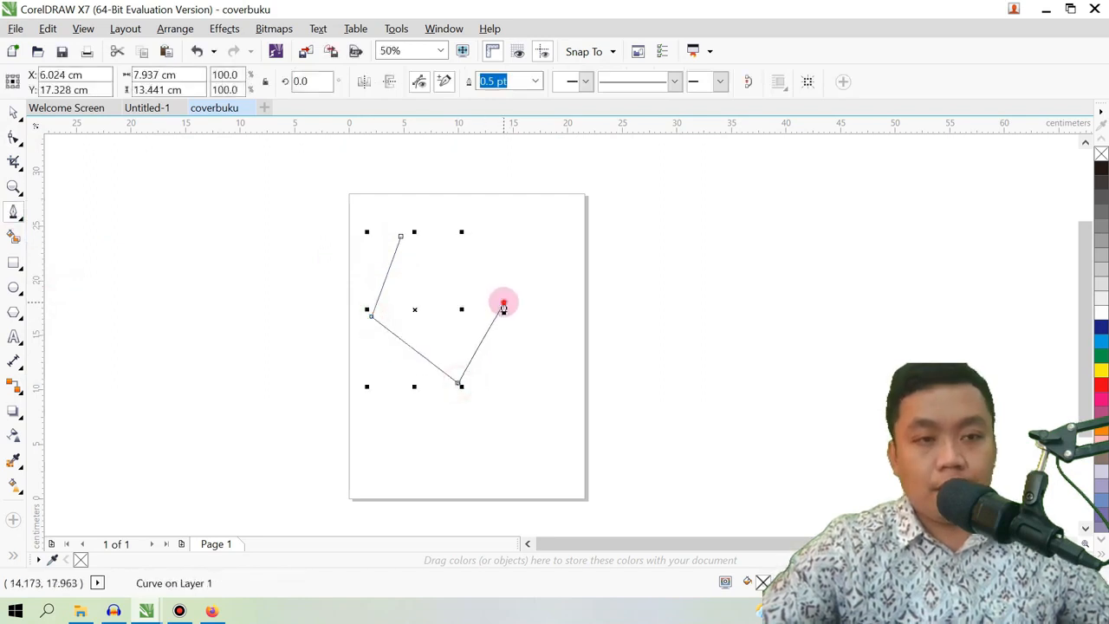
pyautogui.click(504, 303)
pyautogui.click(400, 237)
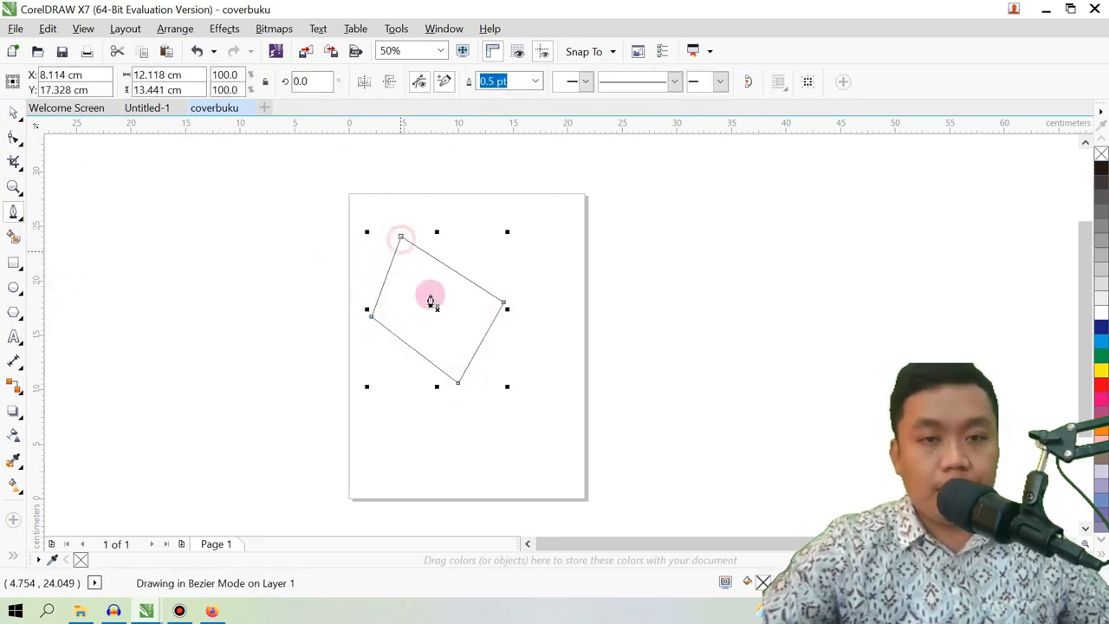
# Step: Reshape the four-sided outline by moving its right and top nodes, and shift the whole shape slightly down and left
pyautogui.click(13, 139)
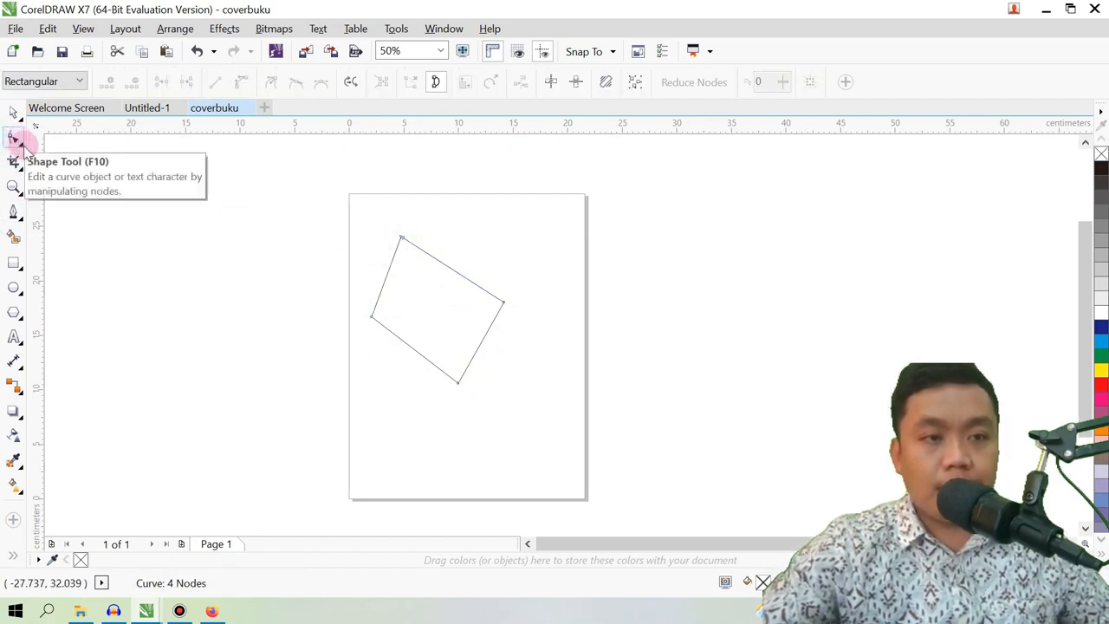
pyautogui.moveTo(503, 302); pyautogui.dragTo(552, 310)
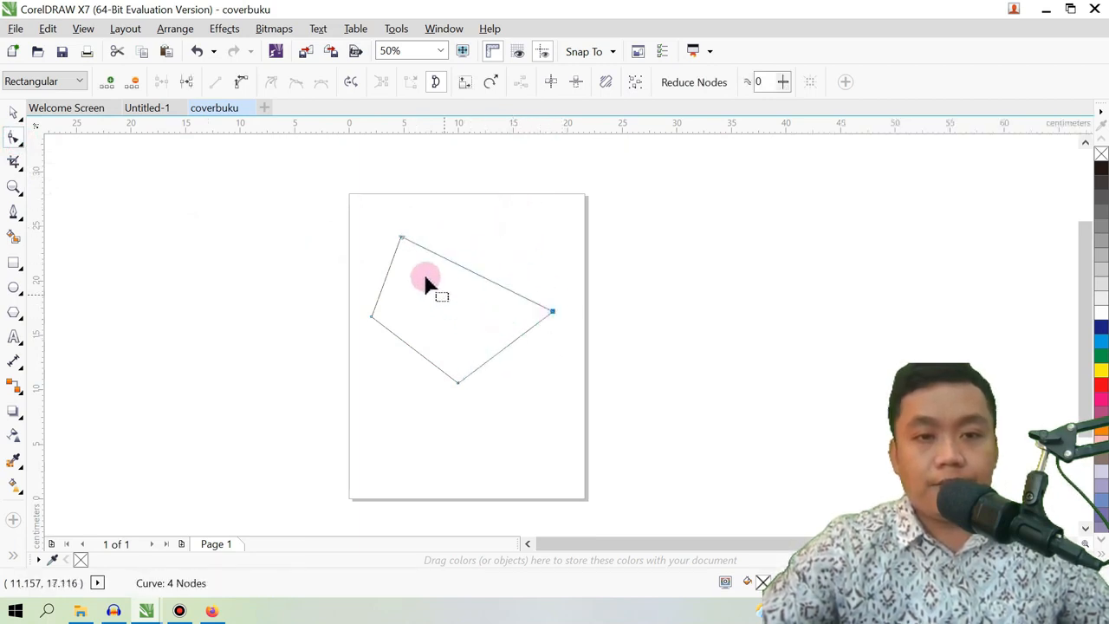
pyautogui.moveTo(403, 244); pyautogui.dragTo(447, 227)
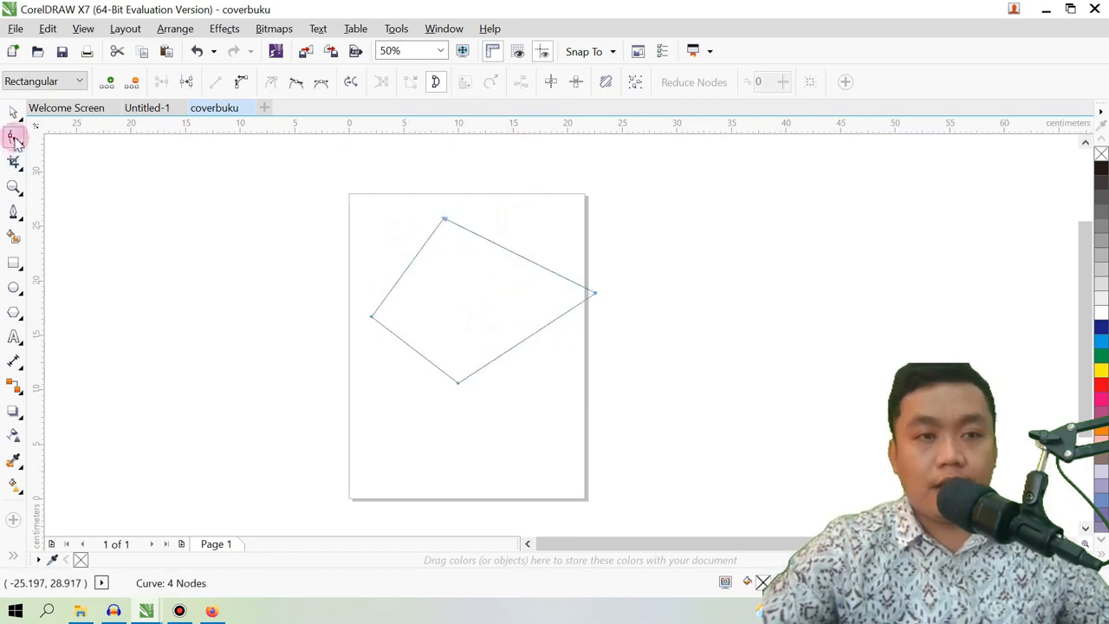
pyautogui.click(14, 113)
pyautogui.moveTo(466, 300); pyautogui.dragTo(416, 329)
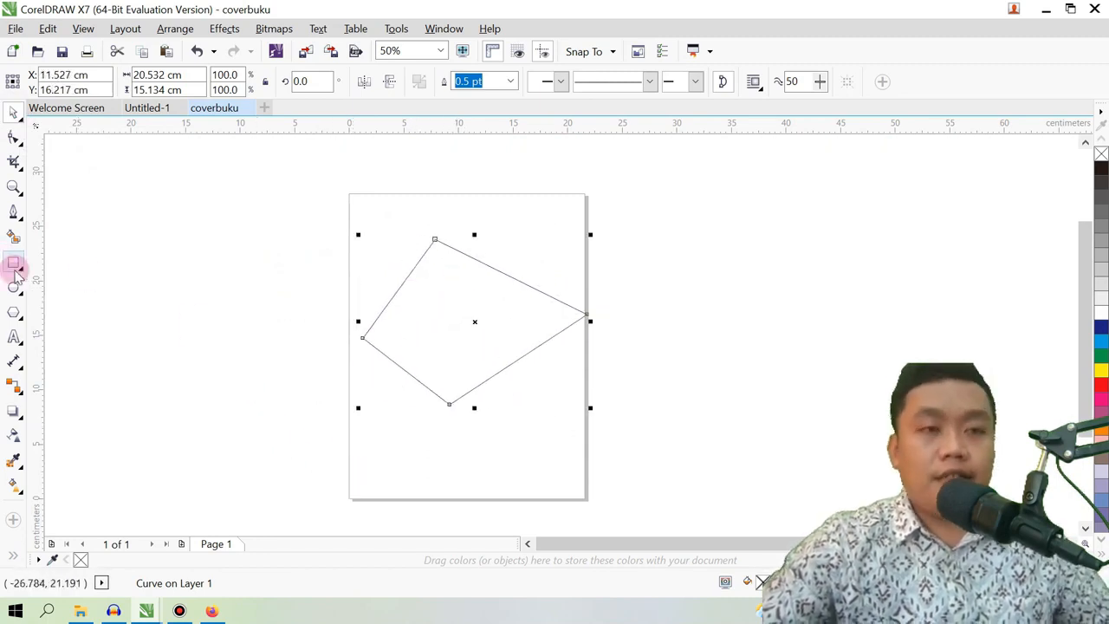
# Step: Place the Sangkuriang book cover image from Downloads on the Untitled-1 page and stretch it to about 7.2 by 7.8 inches
pyautogui.click(15, 162)
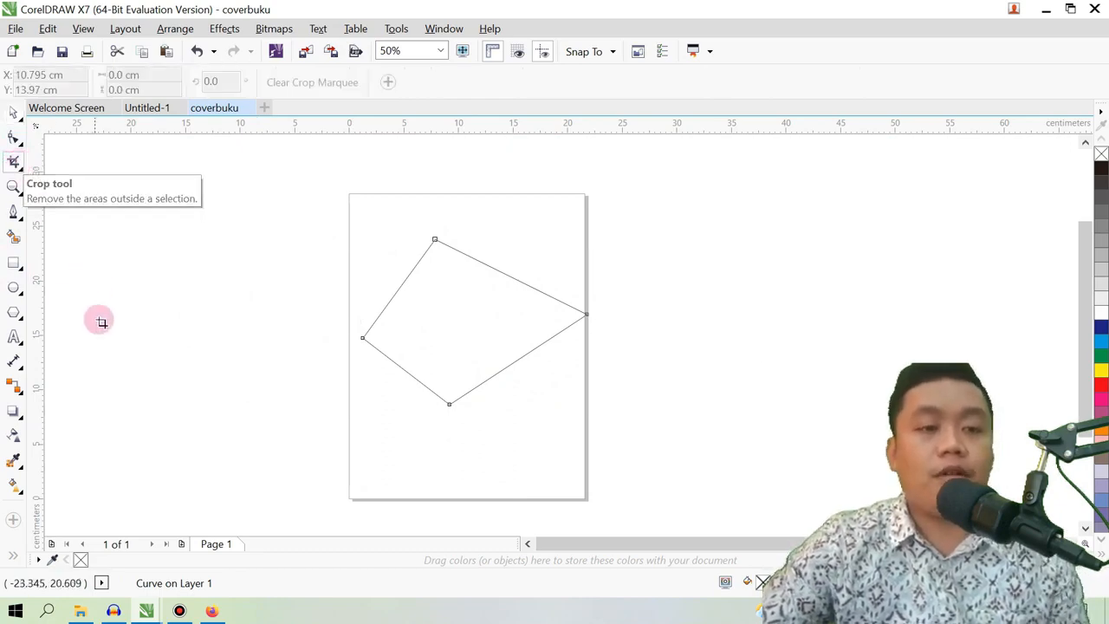
pyautogui.click(80, 612)
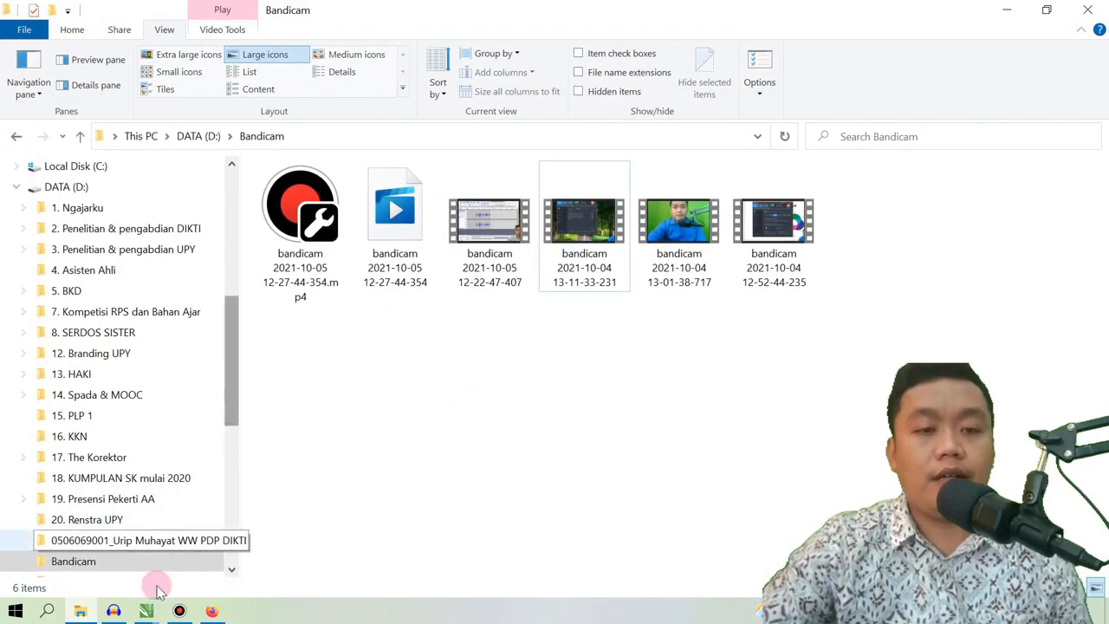
pyautogui.moveTo(486, 230); pyautogui.dragTo(661, 205)
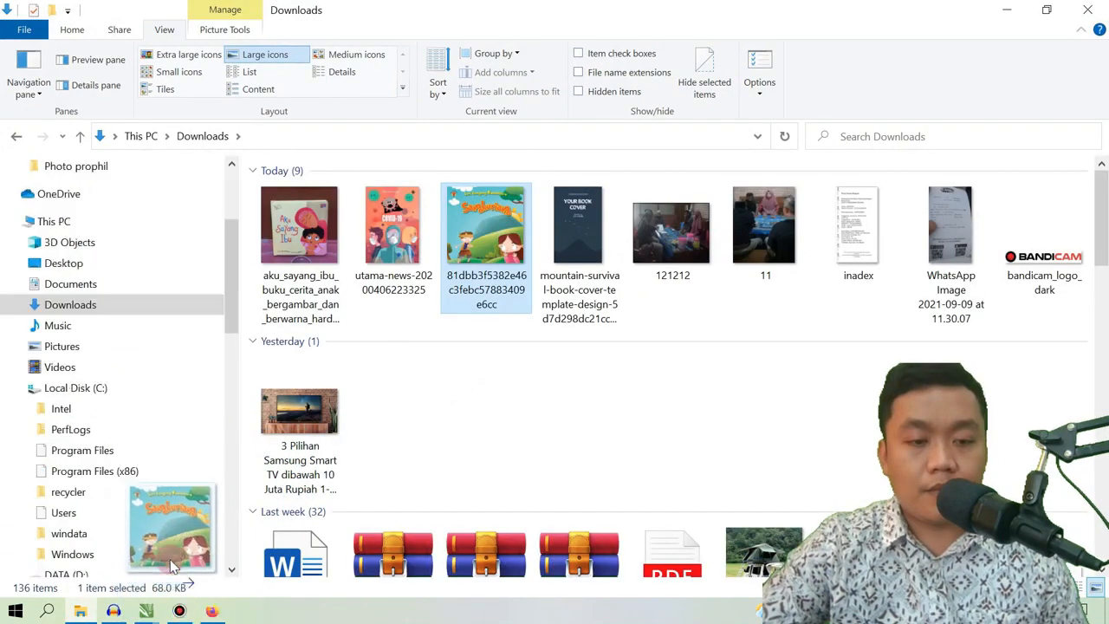
pyautogui.moveTo(593, 271); pyautogui.dragTo(554, 266)
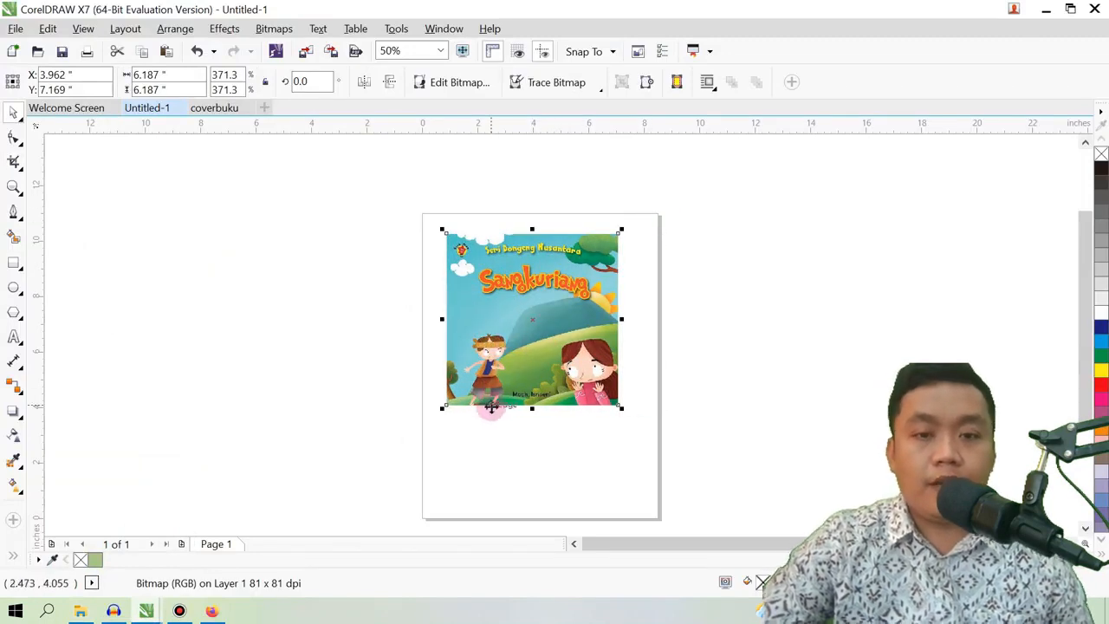
pyautogui.moveTo(532, 408); pyautogui.dragTo(531, 452)
pyautogui.moveTo(621, 341); pyautogui.dragTo(649, 344)
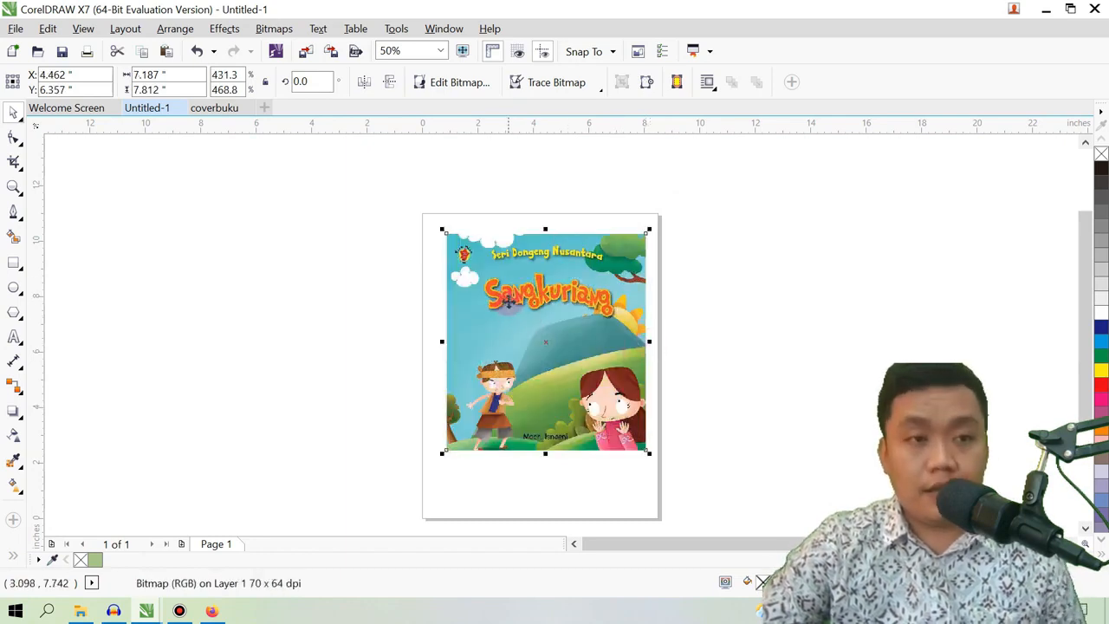
# Step: Crop the Sangkuriang image to its upper title area, about 6.6 by 3.5 inches, with the Crop tool
pyautogui.click(13, 163)
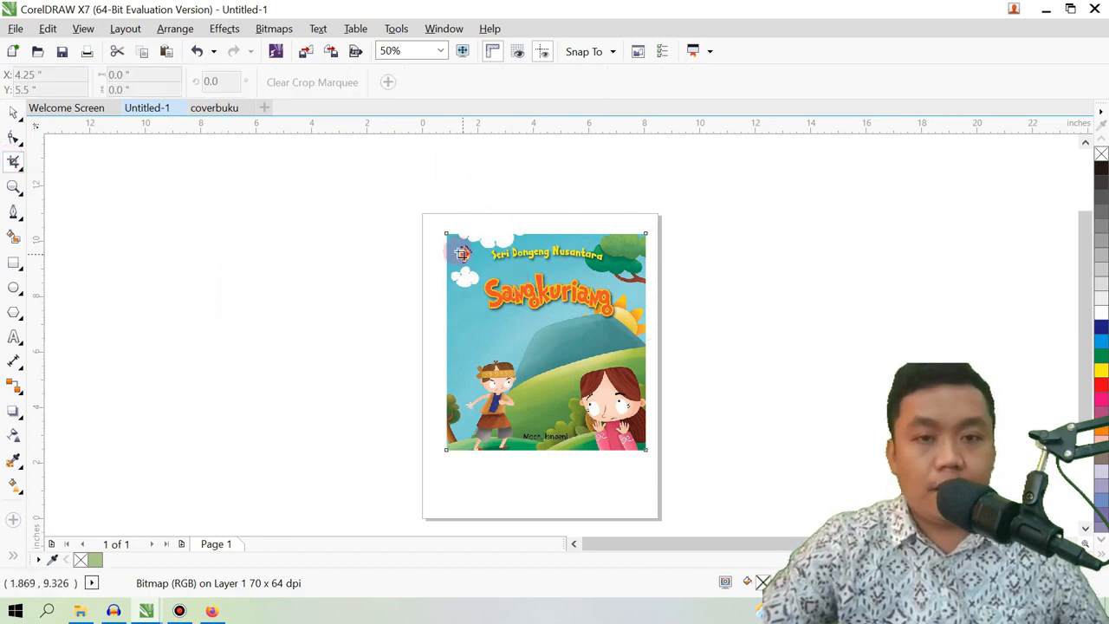
pyautogui.moveTo(450, 245); pyautogui.dragTo(636, 341)
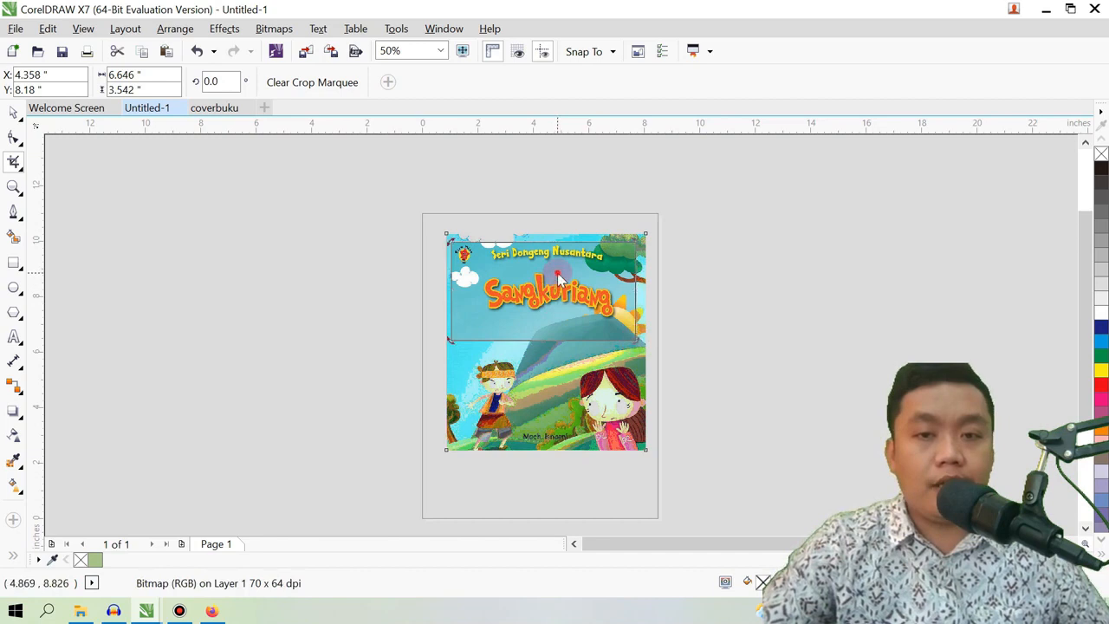
pyautogui.doubleClick(559, 277)
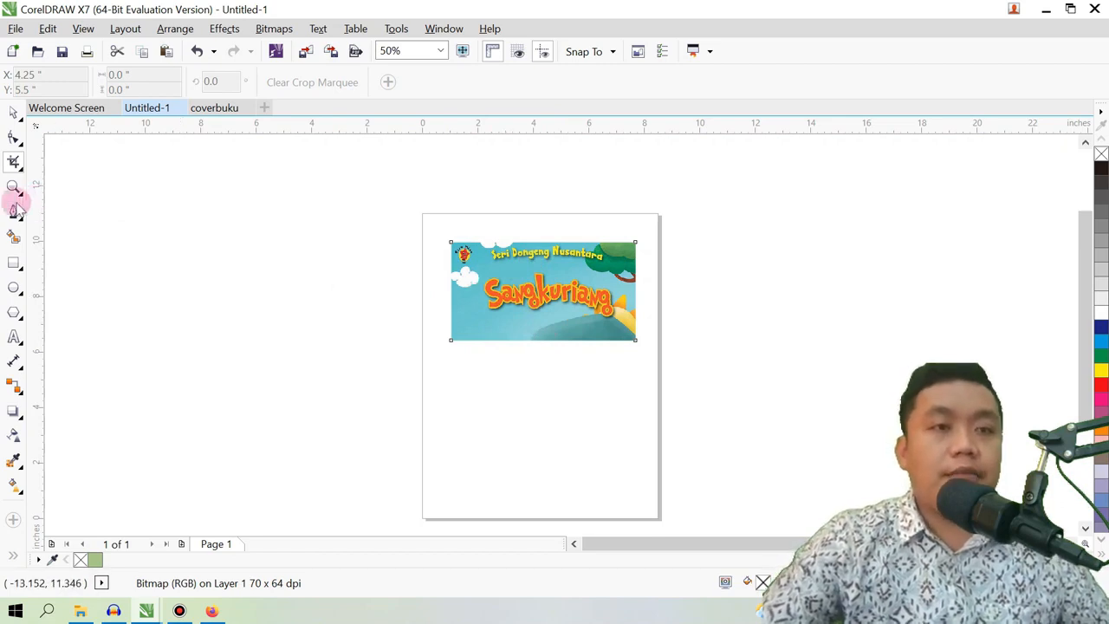
# Step: Draw a closed irregular shape of curved and straight segments, about 10.2 by 5.2 inches, below the cropped image with the Pen tool
pyautogui.moveTo(22, 197); pyautogui.dragTo(54, 192)
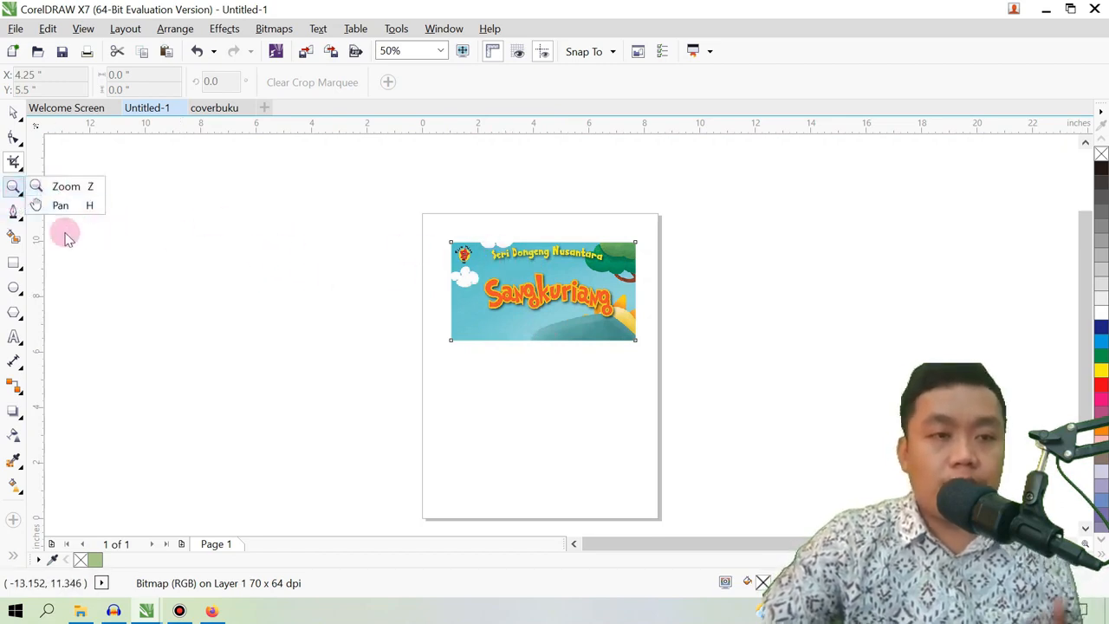
pyautogui.click(20, 213)
pyautogui.click(15, 215)
pyautogui.click(16, 216)
pyautogui.click(17, 217)
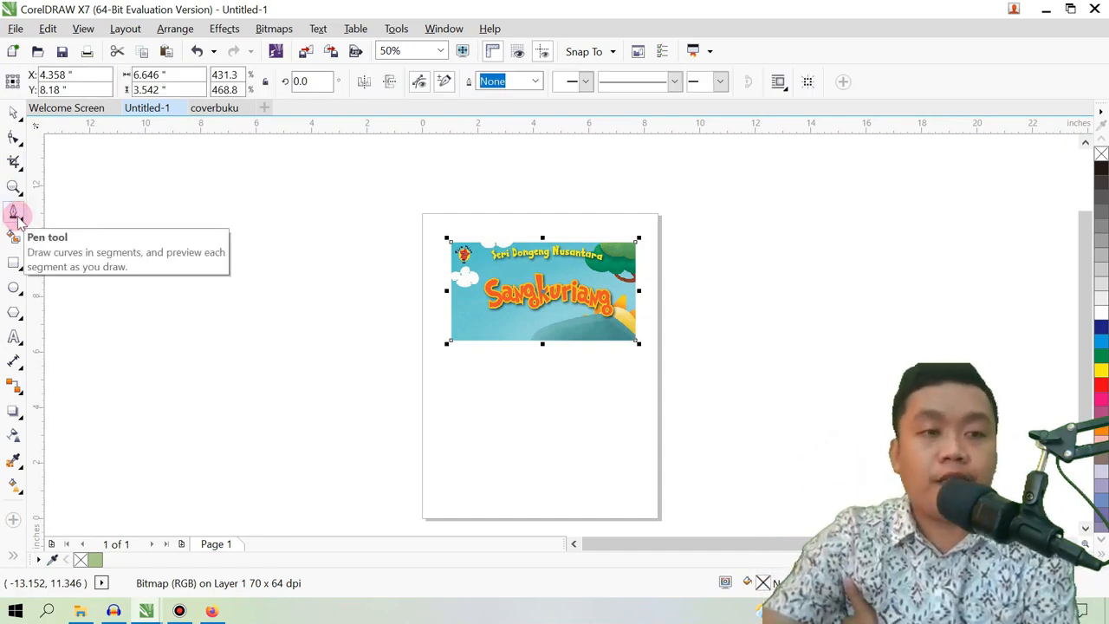
pyautogui.click(18, 214)
pyautogui.click(490, 390)
pyautogui.moveTo(464, 425)
pyautogui.mouseDown()
pyautogui.moveTo(527, 465)
pyautogui.moveTo(481, 461)
pyautogui.moveTo(463, 446)
pyautogui.mouseUp()
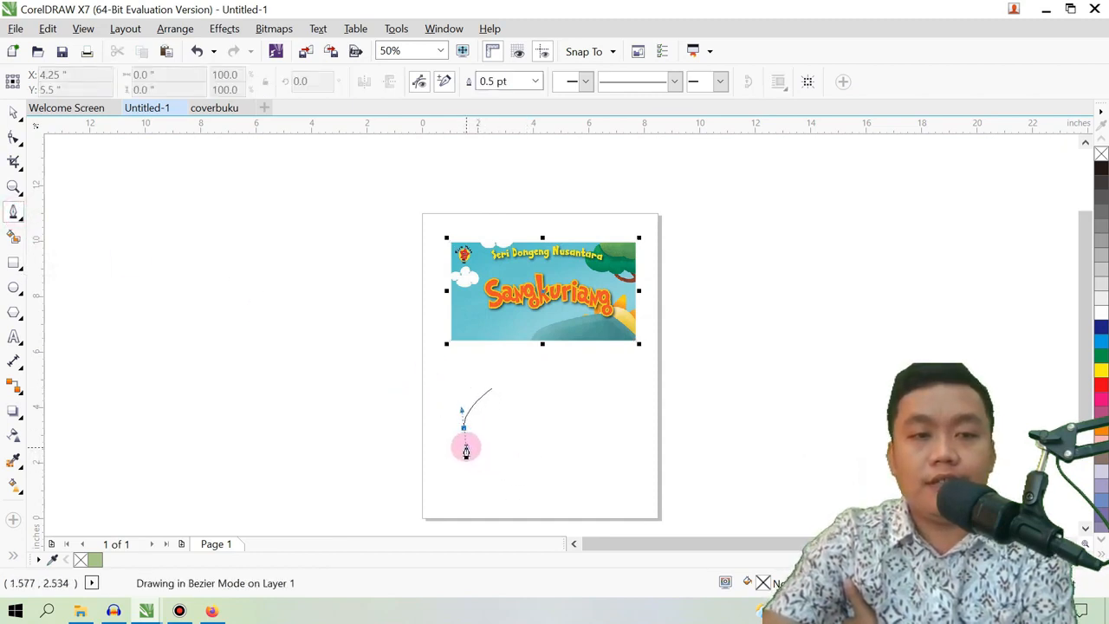
pyautogui.click(525, 468)
pyautogui.click(577, 406)
pyautogui.moveTo(625, 444); pyautogui.dragTo(622, 488)
pyautogui.click(530, 496)
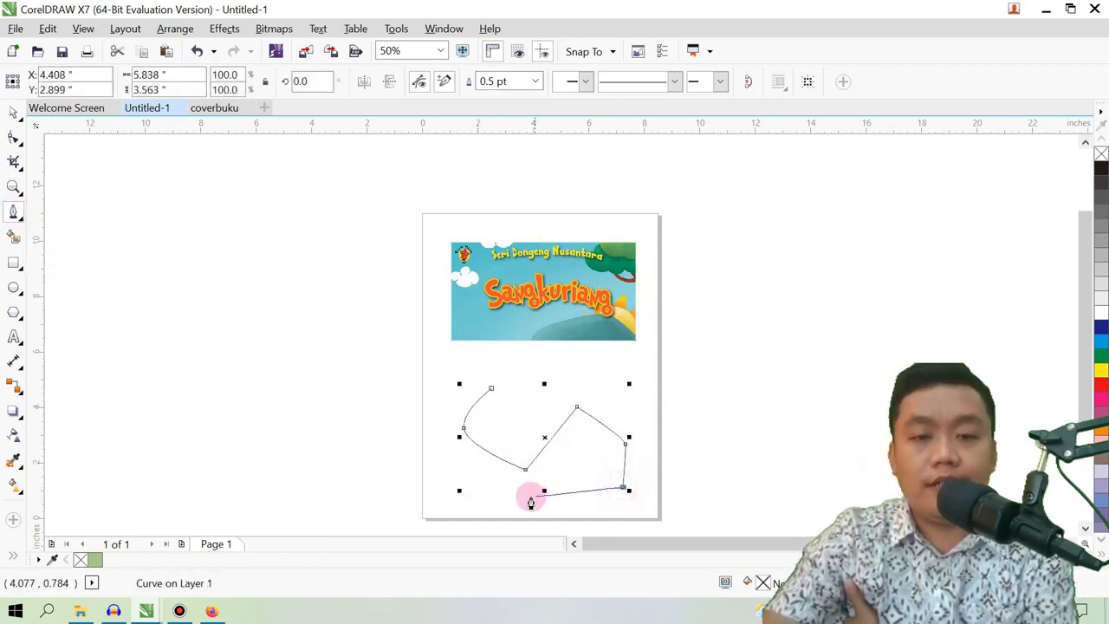
pyautogui.moveTo(452, 475)
pyautogui.mouseDown()
pyautogui.moveTo(384, 476)
pyautogui.moveTo(441, 465)
pyautogui.mouseUp()
pyautogui.moveTo(361, 444); pyautogui.dragTo(427, 413)
pyautogui.moveTo(434, 365); pyautogui.dragTo(480, 354)
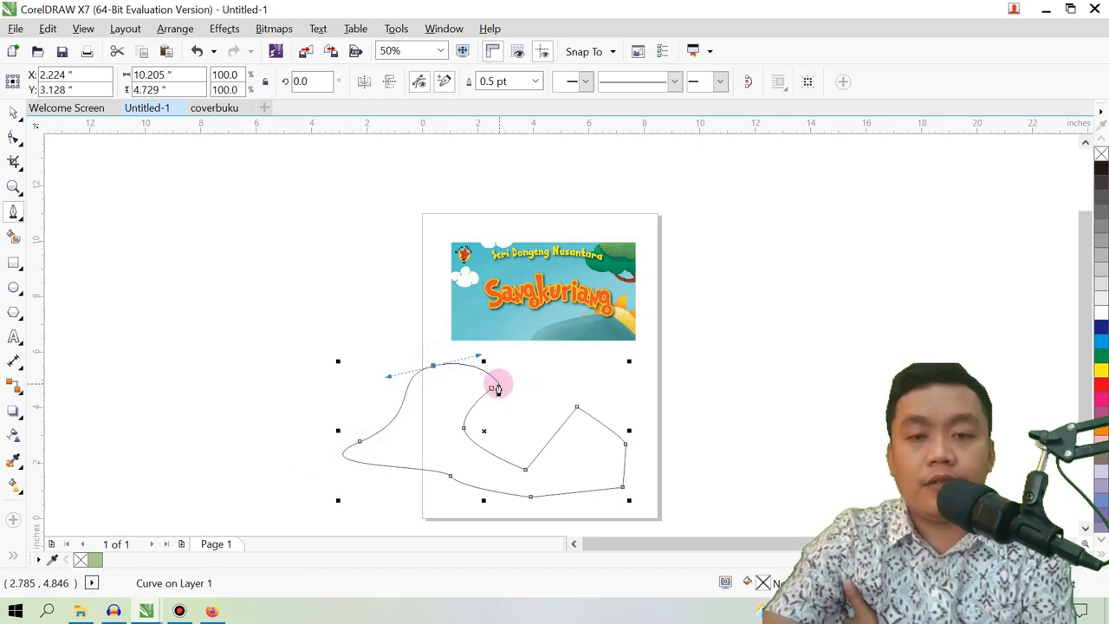
pyautogui.moveTo(522, 364); pyautogui.dragTo(526, 384)
pyautogui.click(493, 392)
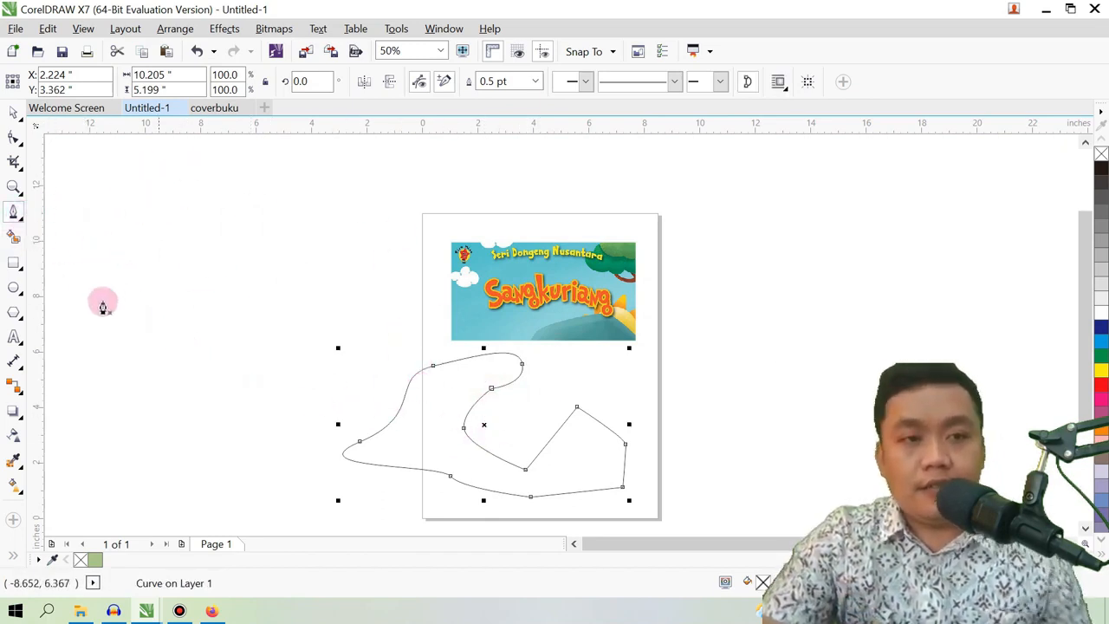
# Step: Try 20% Black, dark blue, cyan, yellow, magenta, pink and red fills on the closed shape
pyautogui.click(1102, 288)
pyautogui.click(1100, 327)
pyautogui.click(1100, 341)
pyautogui.click(1100, 370)
pyautogui.click(1101, 399)
pyautogui.click(1101, 412)
pyautogui.click(1101, 385)
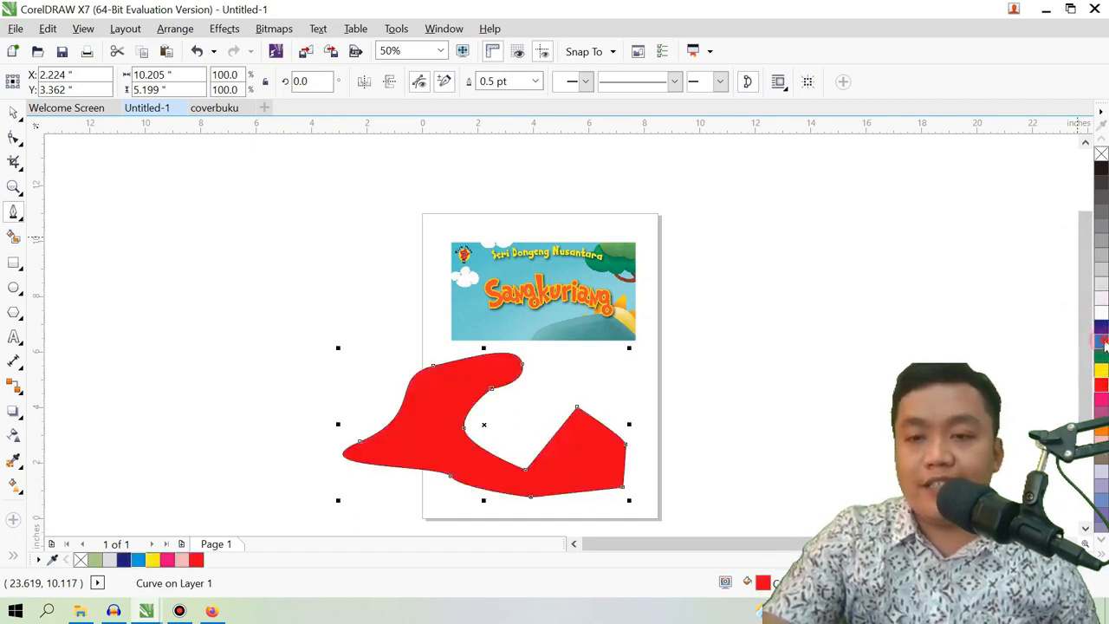
# Step: Compare cyan, several grays and yellow as the shape's fill, ending on red
pyautogui.click(1102, 341)
pyautogui.click(1102, 286)
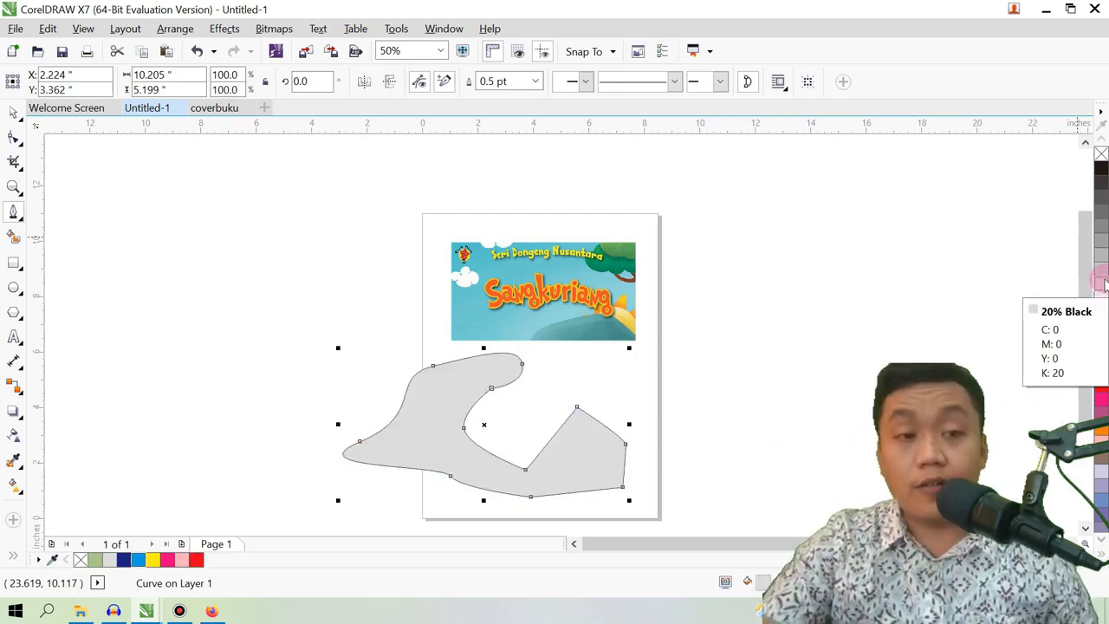
pyautogui.click(1102, 262)
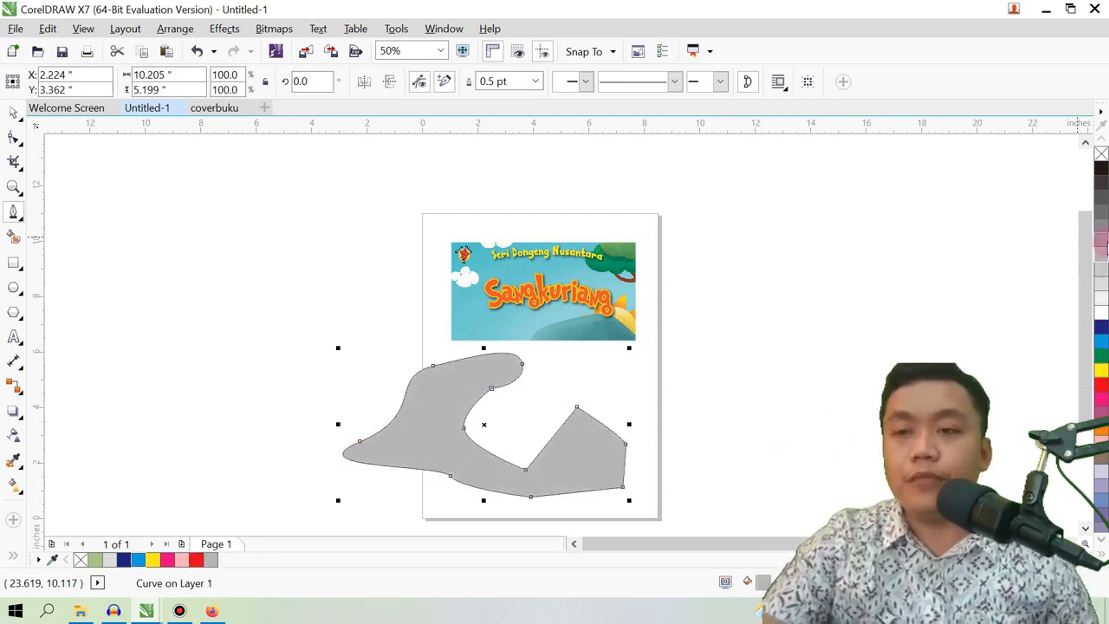
pyautogui.click(1102, 247)
pyautogui.click(1102, 370)
pyautogui.click(1102, 384)
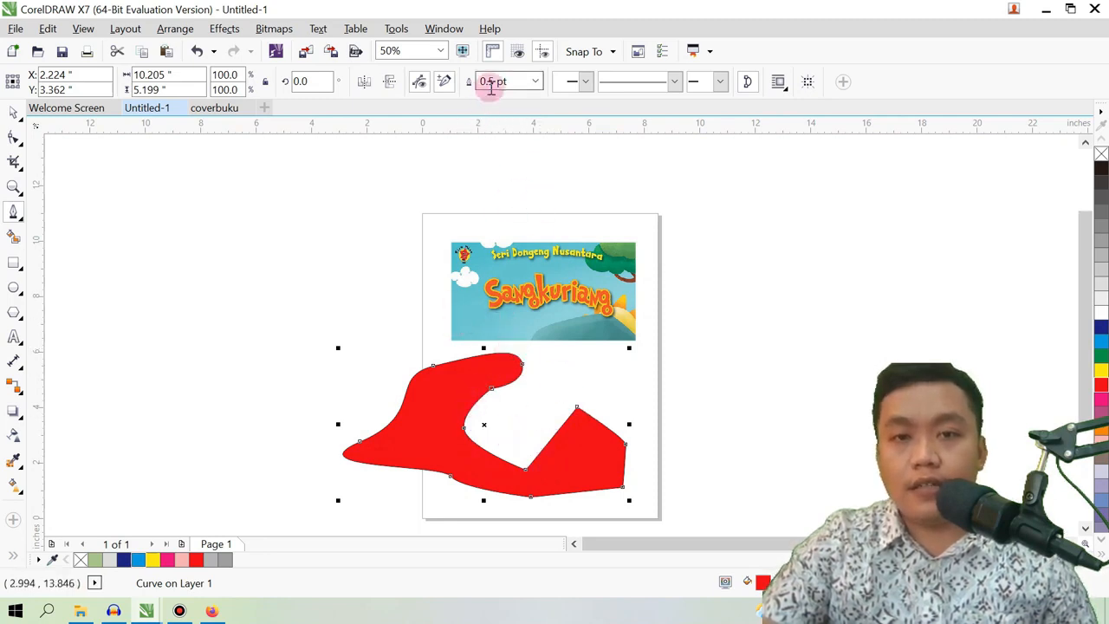
# Step: Set the shape's outline width to None and fill it with light gray
pyautogui.click(536, 81)
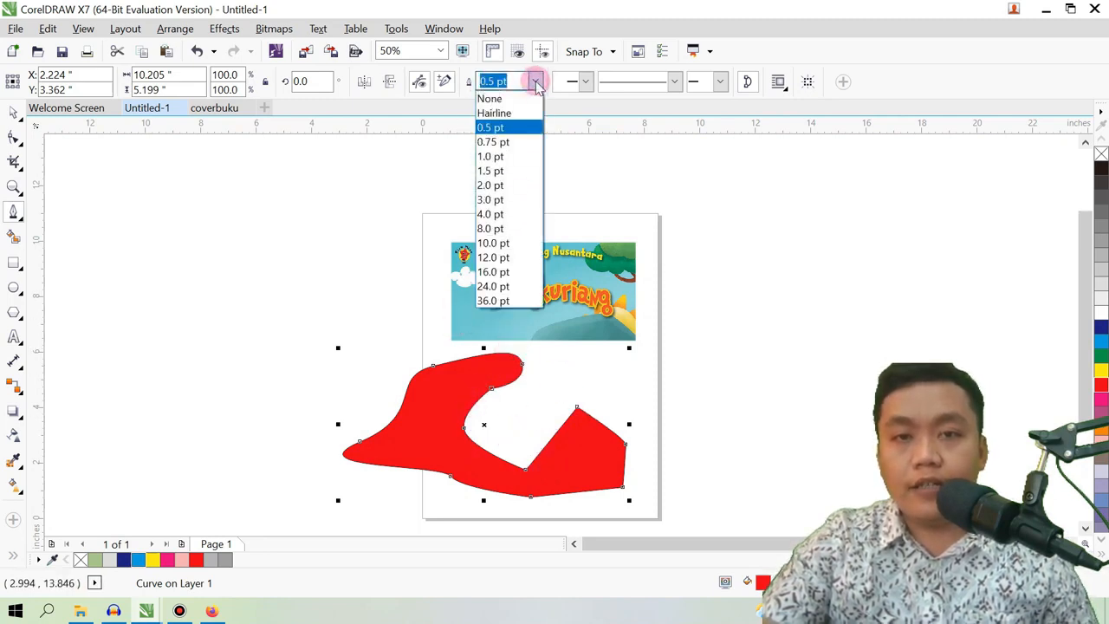
pyautogui.click(520, 98)
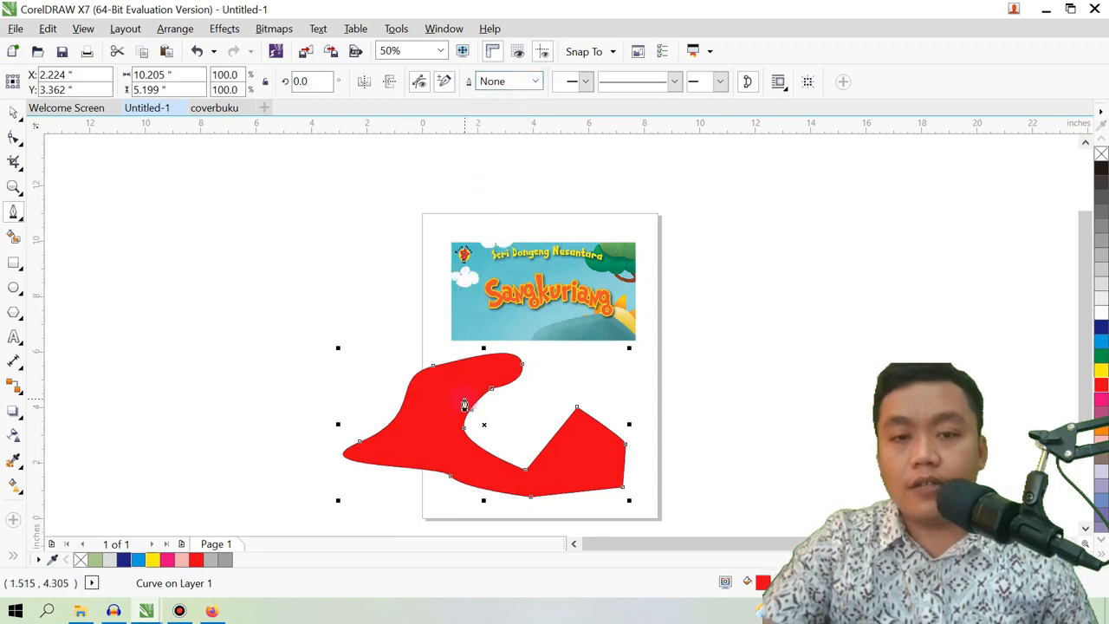
pyautogui.click(1097, 295)
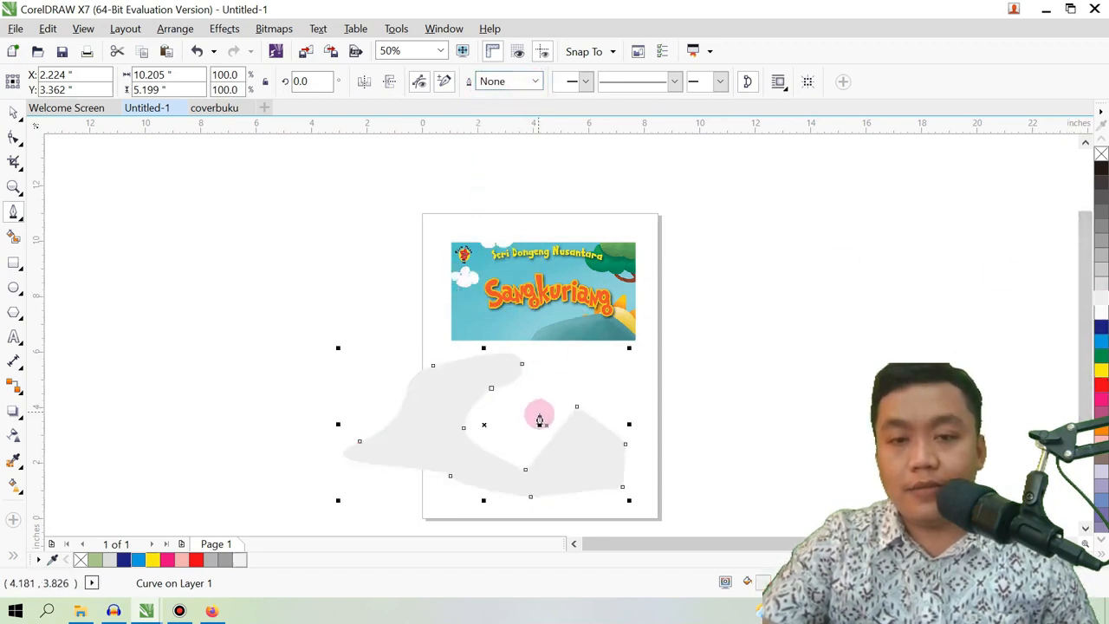
# Step: Move the light gray shape with the Pick tool to about X 1.9, Y 3.9 inches, just below the cropped image
pyautogui.moveTo(462, 383); pyautogui.dragTo(523, 305)
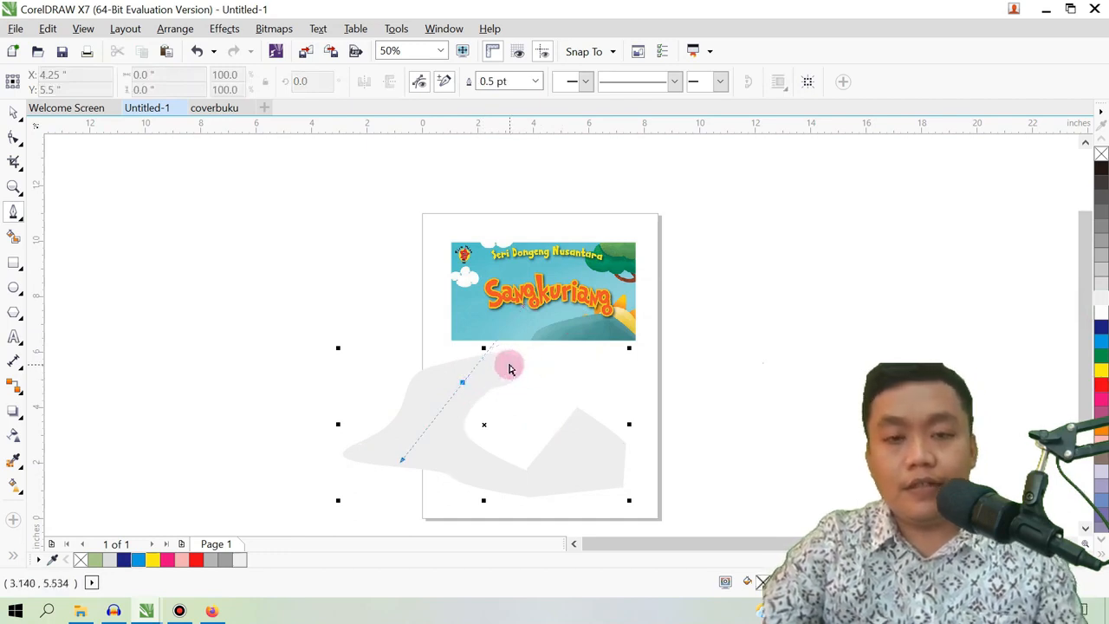
pyautogui.click(14, 114)
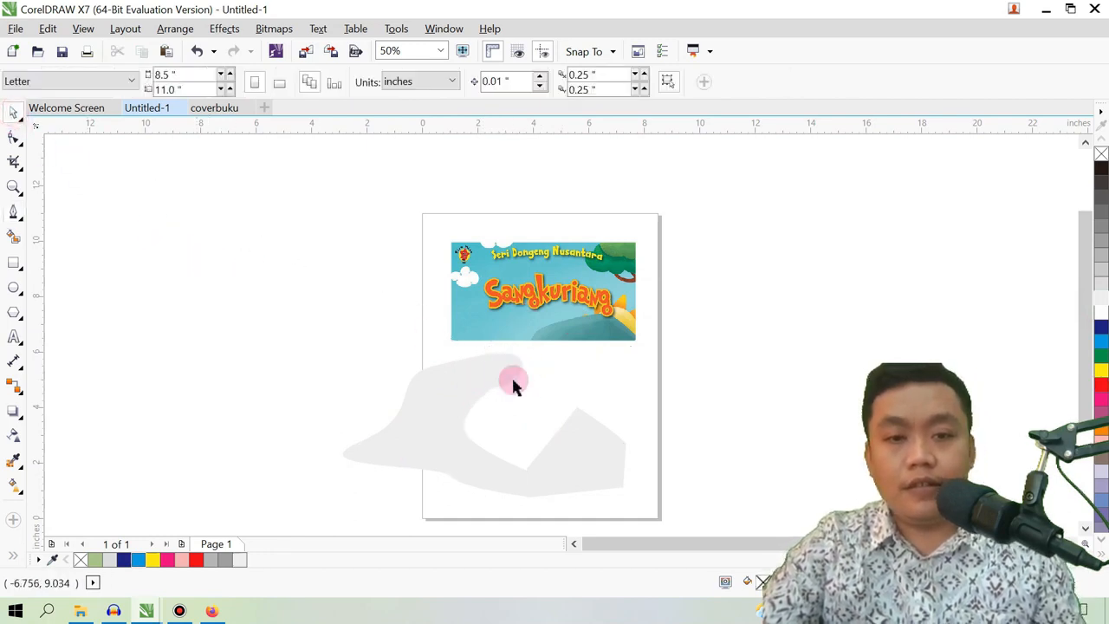
pyautogui.click(455, 371)
pyautogui.moveTo(468, 378); pyautogui.dragTo(538, 414)
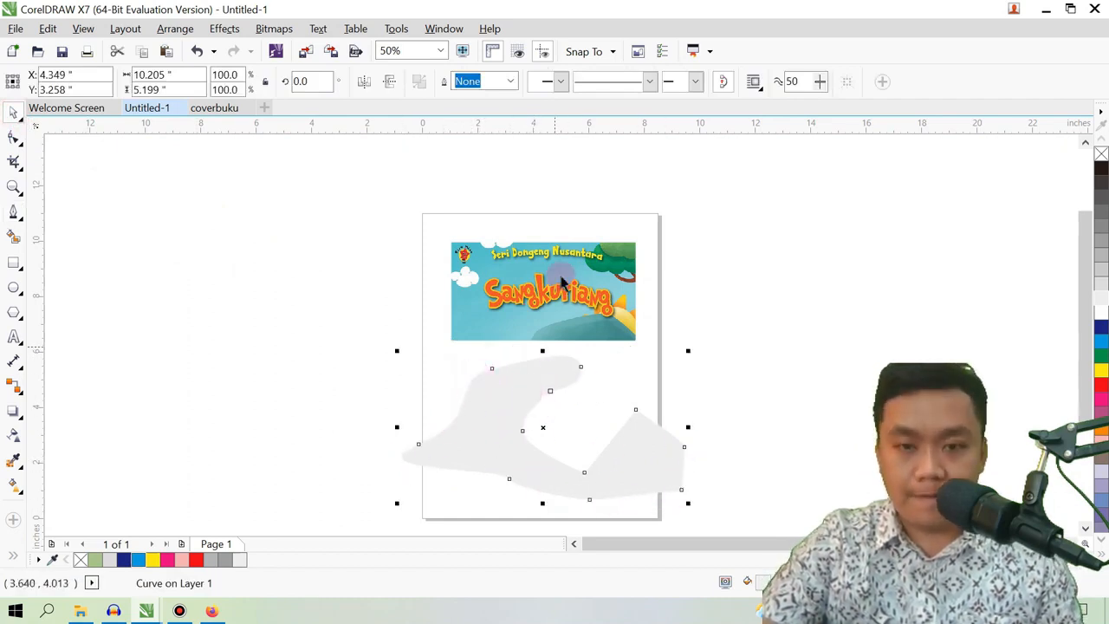
pyautogui.moveTo(532, 396); pyautogui.dragTo(359, 302)
pyautogui.moveTo(295, 328); pyautogui.dragTo(399, 406)
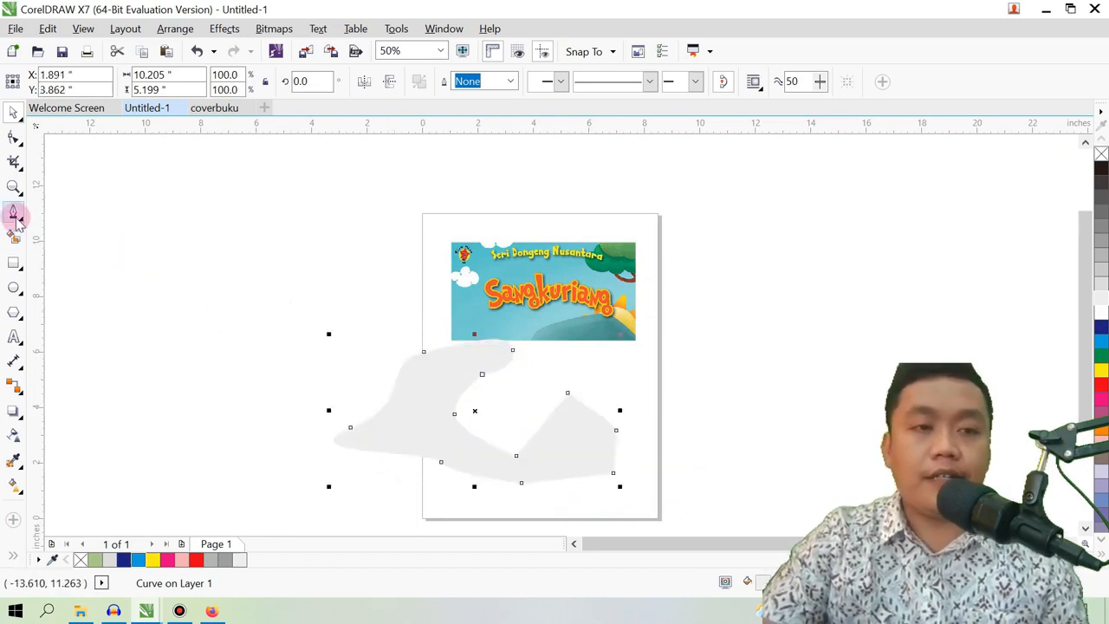
# Step: Paint thick black freehand strokes on both sides of the page with the Artistic Media tool at 0.5 inch width
pyautogui.click(17, 218)
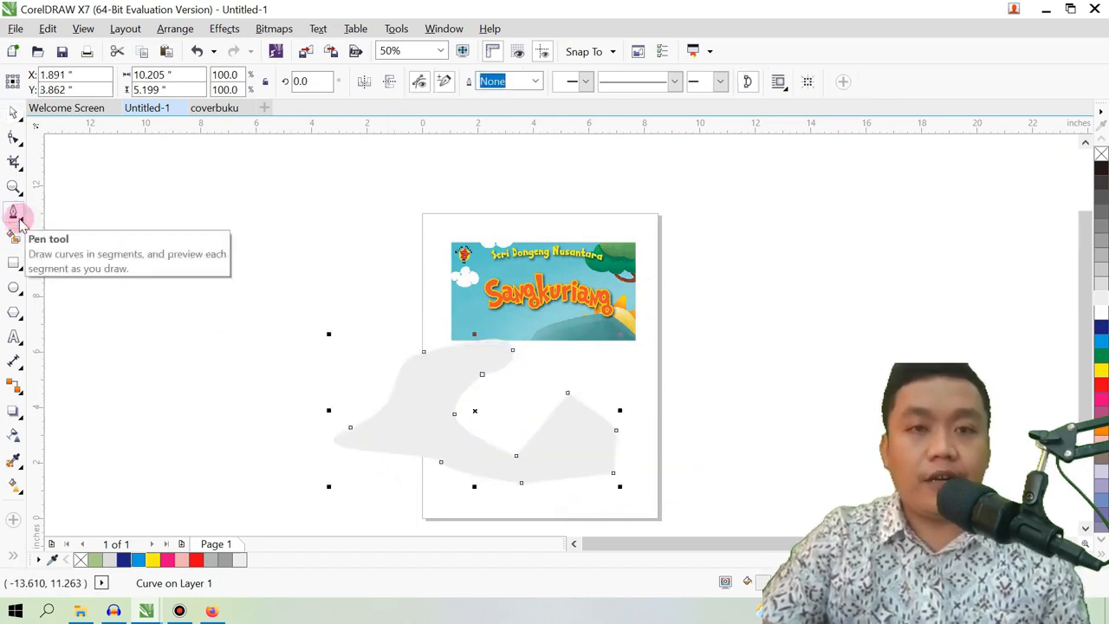
pyautogui.click(20, 220)
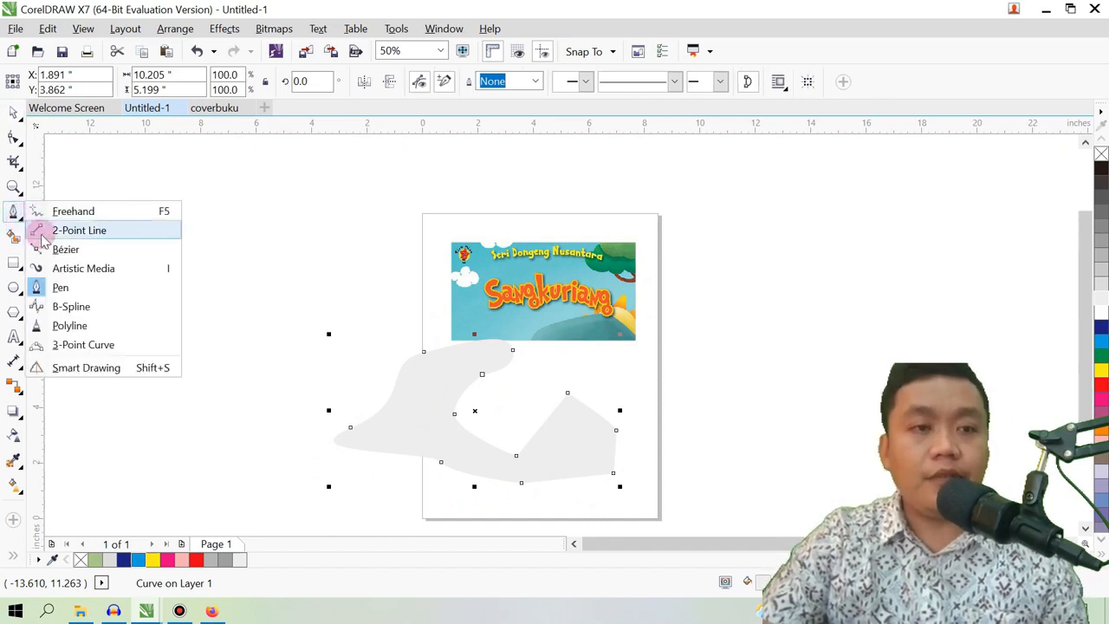
pyautogui.click(92, 269)
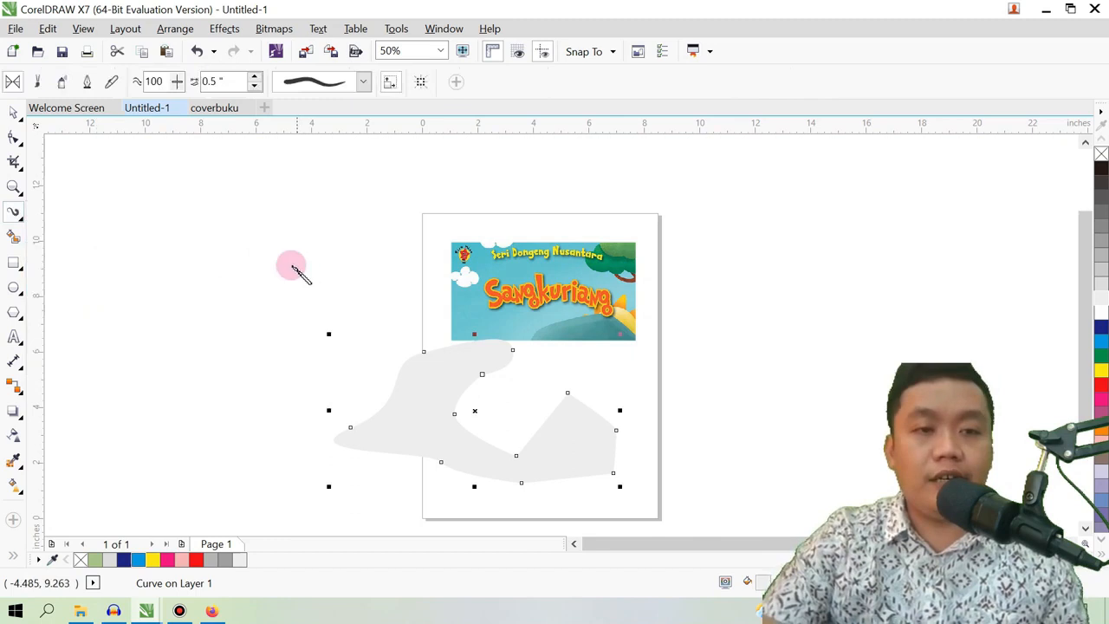
pyautogui.moveTo(238, 267); pyautogui.dragTo(414, 206)
pyautogui.moveTo(360, 264)
pyautogui.mouseDown()
pyautogui.moveTo(251, 303)
pyautogui.moveTo(260, 344)
pyautogui.mouseUp()
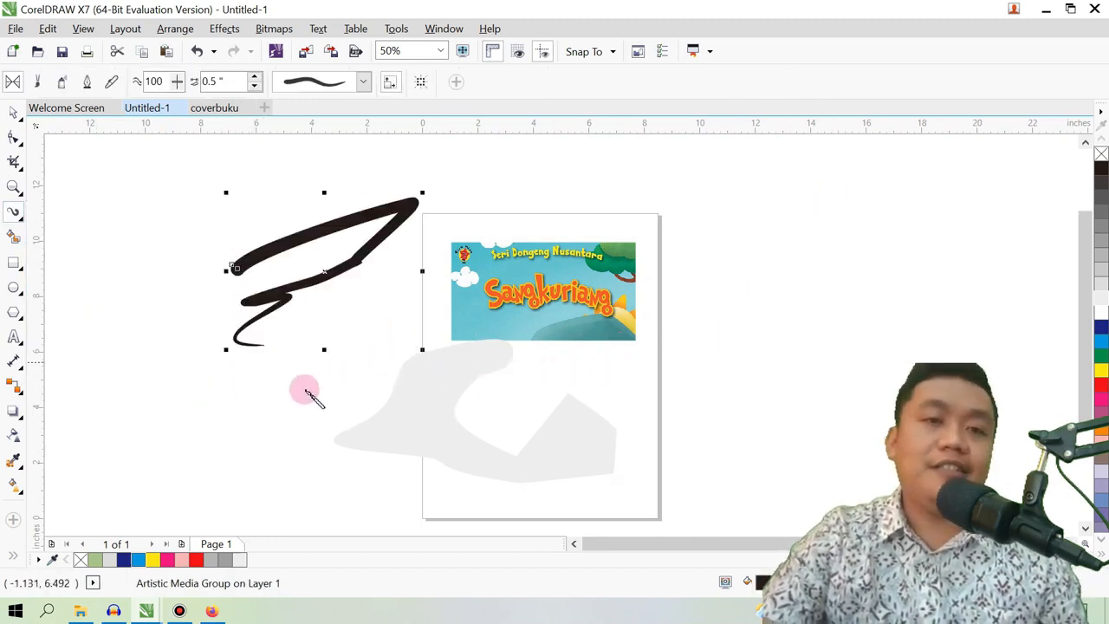
pyautogui.moveTo(585, 395)
pyautogui.mouseDown()
pyautogui.moveTo(675, 356)
pyautogui.moveTo(694, 407)
pyautogui.moveTo(710, 400)
pyautogui.mouseUp()
pyautogui.moveTo(842, 241); pyautogui.dragTo(901, 234)
pyautogui.moveTo(748, 240)
pyautogui.mouseDown()
pyautogui.moveTo(678, 376)
pyautogui.moveTo(675, 207)
pyautogui.moveTo(896, 297)
pyautogui.moveTo(897, 223)
pyautogui.moveTo(825, 360)
pyautogui.moveTo(739, 279)
pyautogui.moveTo(745, 350)
pyautogui.moveTo(813, 260)
pyautogui.moveTo(836, 360)
pyautogui.mouseUp()
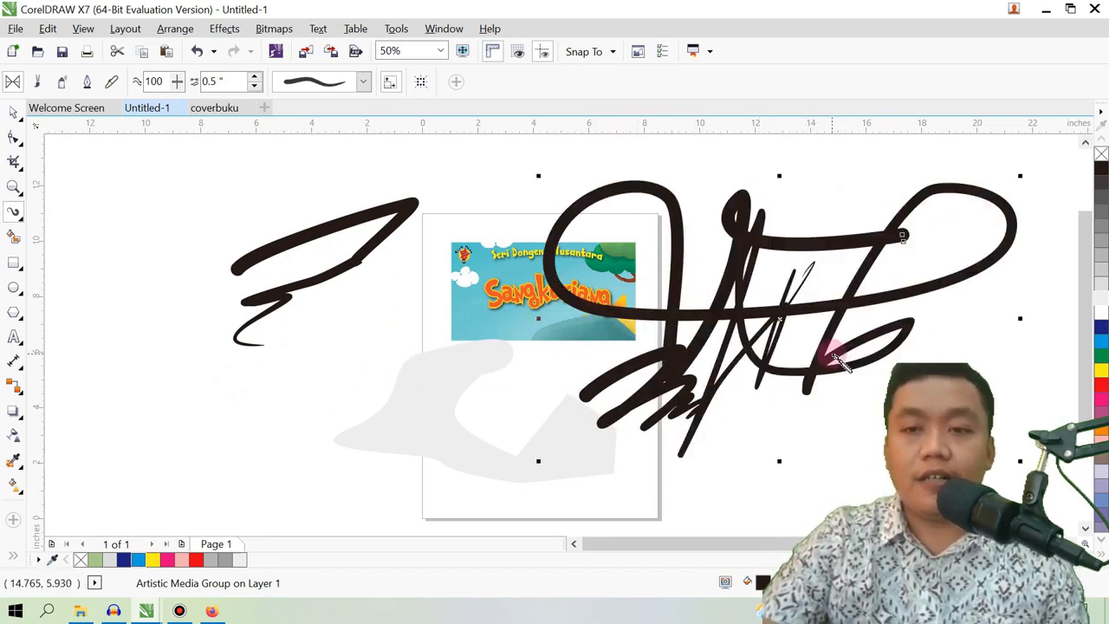
pyautogui.moveTo(454, 372)
pyautogui.mouseDown()
pyautogui.moveTo(411, 413)
pyautogui.moveTo(322, 426)
pyautogui.moveTo(491, 366)
pyautogui.moveTo(384, 399)
pyautogui.moveTo(420, 396)
pyautogui.mouseUp()
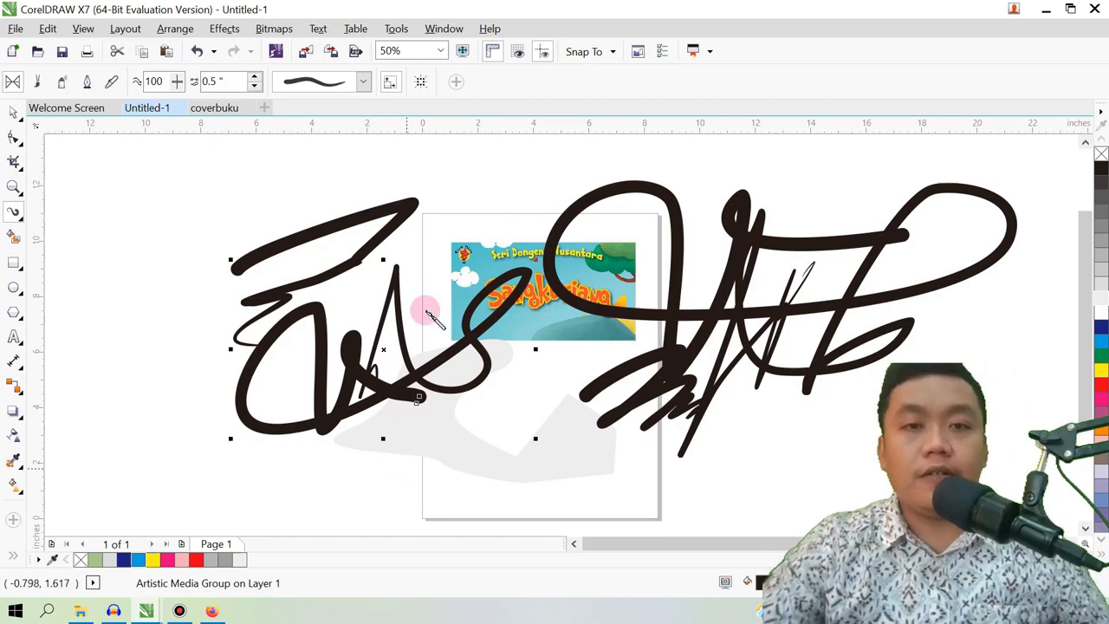
# Step: Apply a tapered preset stroke with varying thickness to the last painted stroke
pyautogui.click(363, 82)
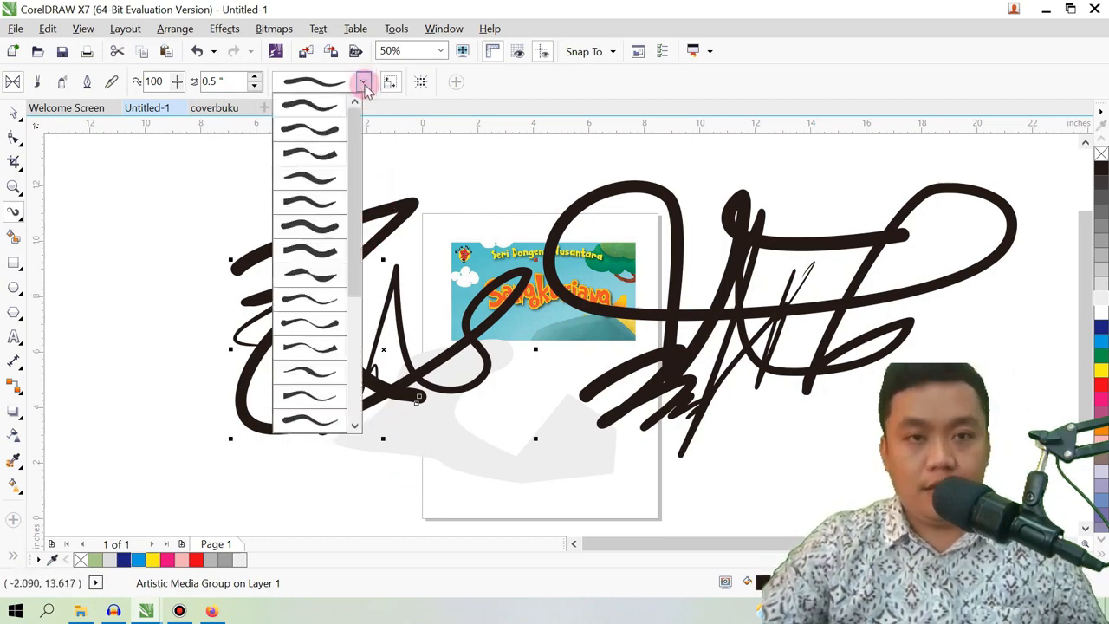
pyautogui.moveTo(357, 271); pyautogui.dragTo(353, 314)
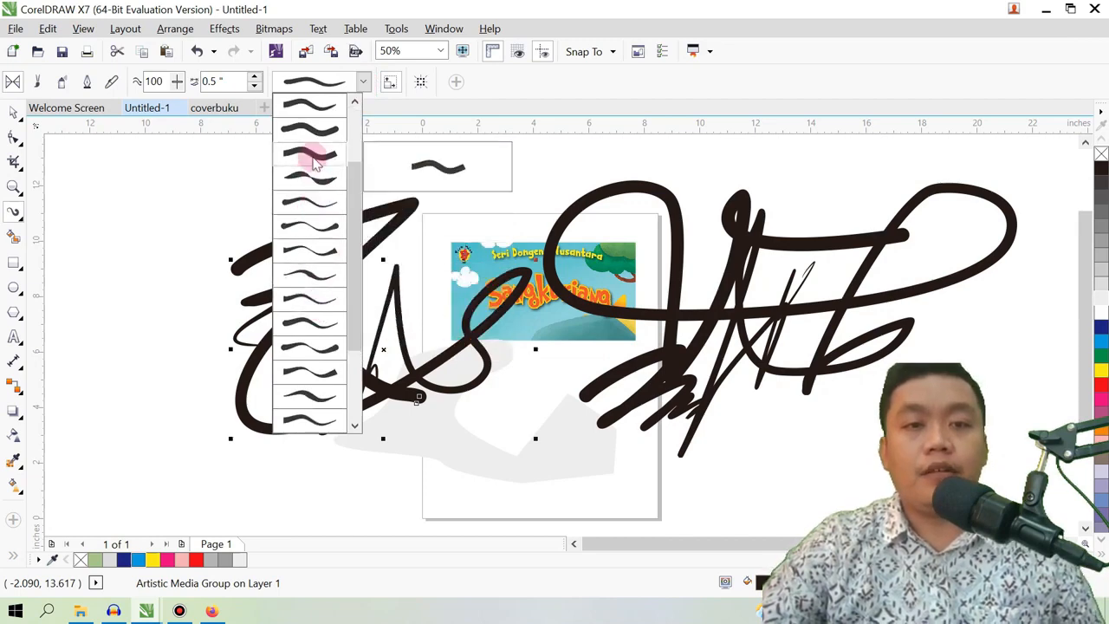
pyautogui.click(308, 241)
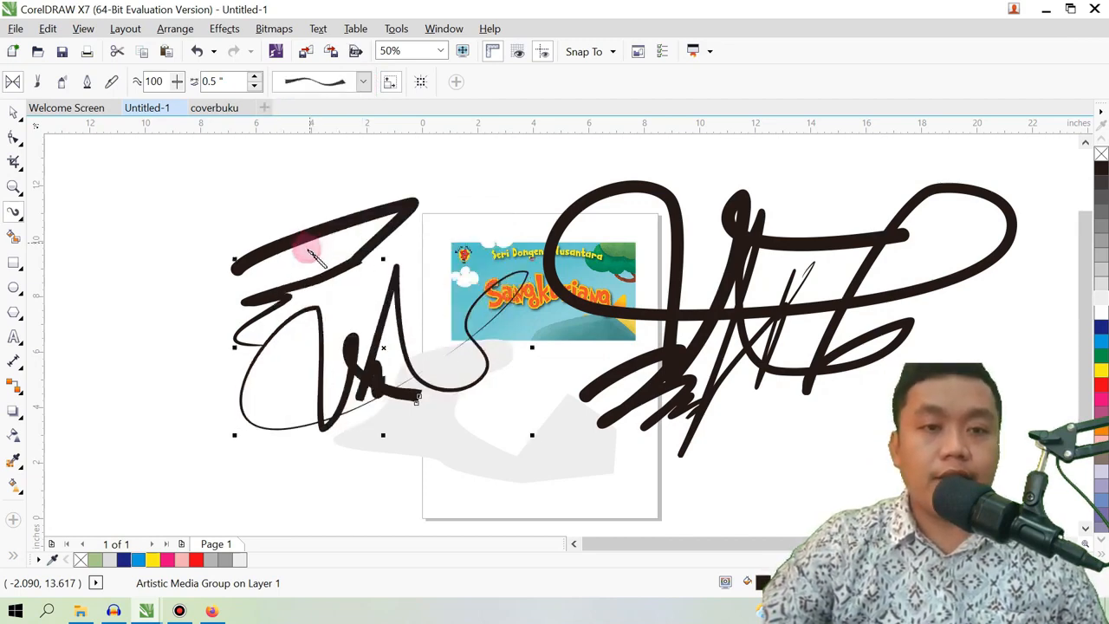
# Step: Paint two more freehand strokes in the area far left of the page and color the lower one red
pyautogui.moveTo(230, 189)
pyautogui.mouseDown()
pyautogui.moveTo(139, 205)
pyautogui.moveTo(66, 291)
pyautogui.mouseUp()
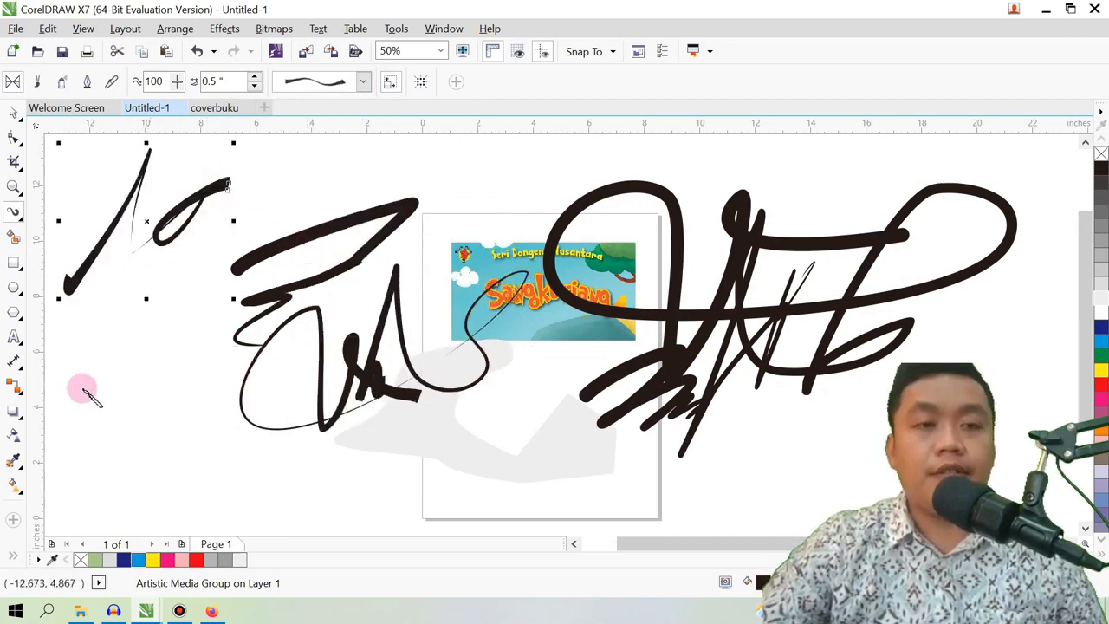
pyautogui.moveTo(144, 391)
pyautogui.mouseDown()
pyautogui.moveTo(112, 358)
pyautogui.moveTo(139, 355)
pyautogui.moveTo(148, 481)
pyautogui.mouseUp()
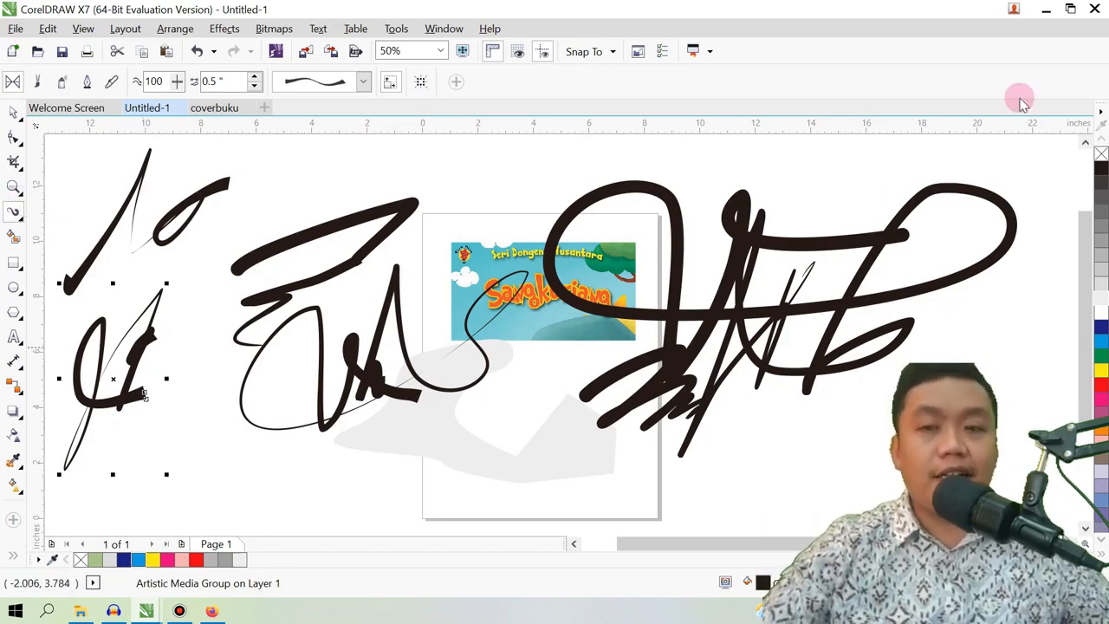
pyautogui.click(1102, 328)
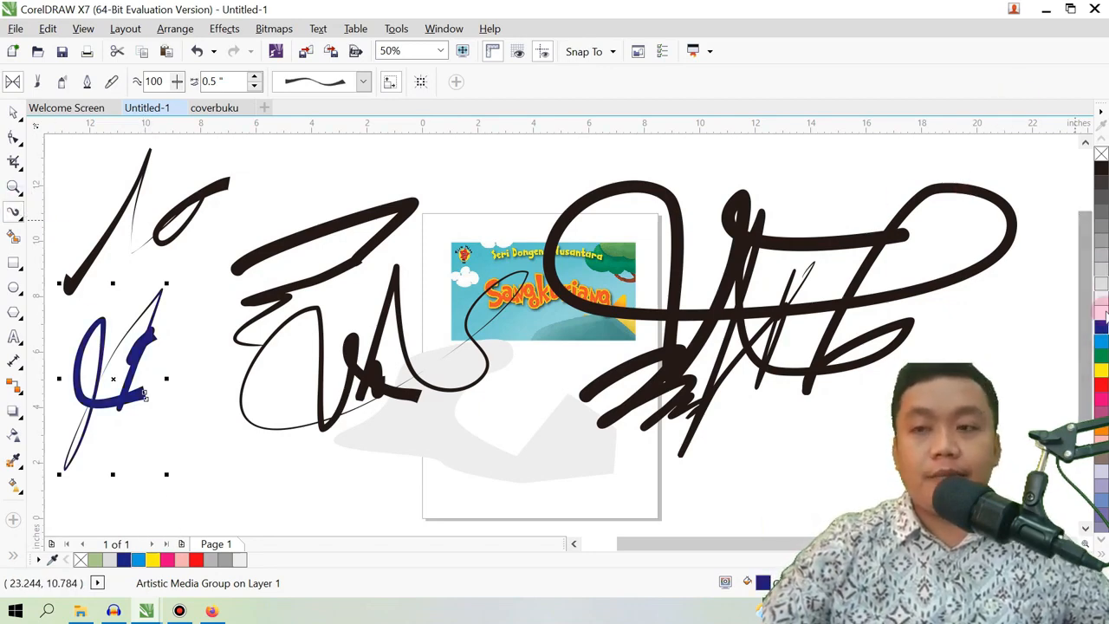
pyautogui.click(1102, 383)
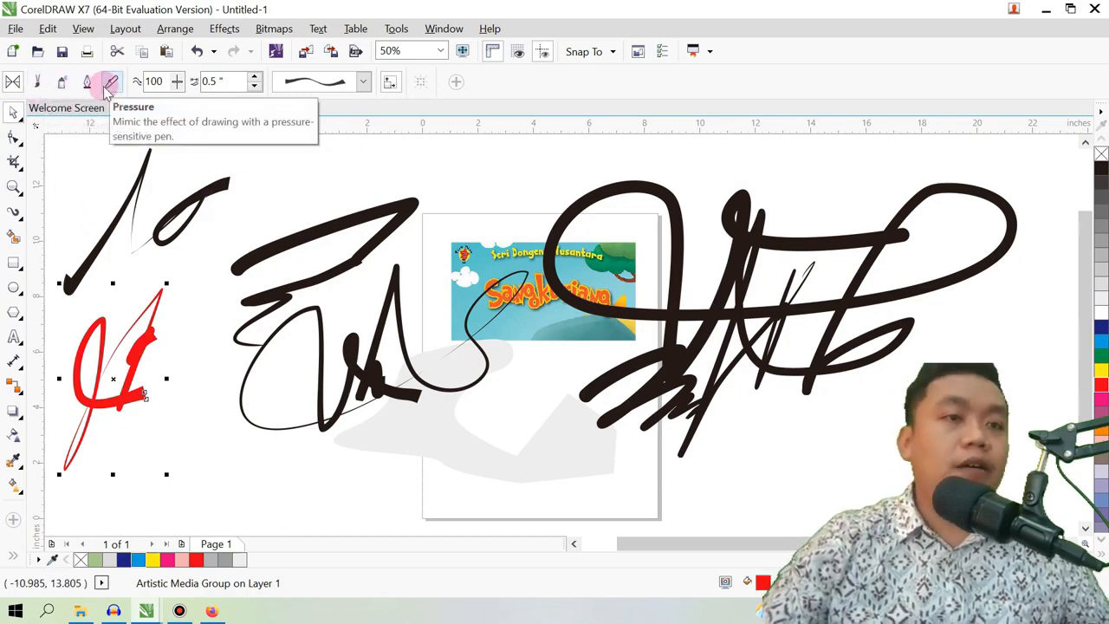
# Step: Spray two runs of the Brush Strokes pattern above the page with the Artistic Media Sprayer
pyautogui.click(62, 86)
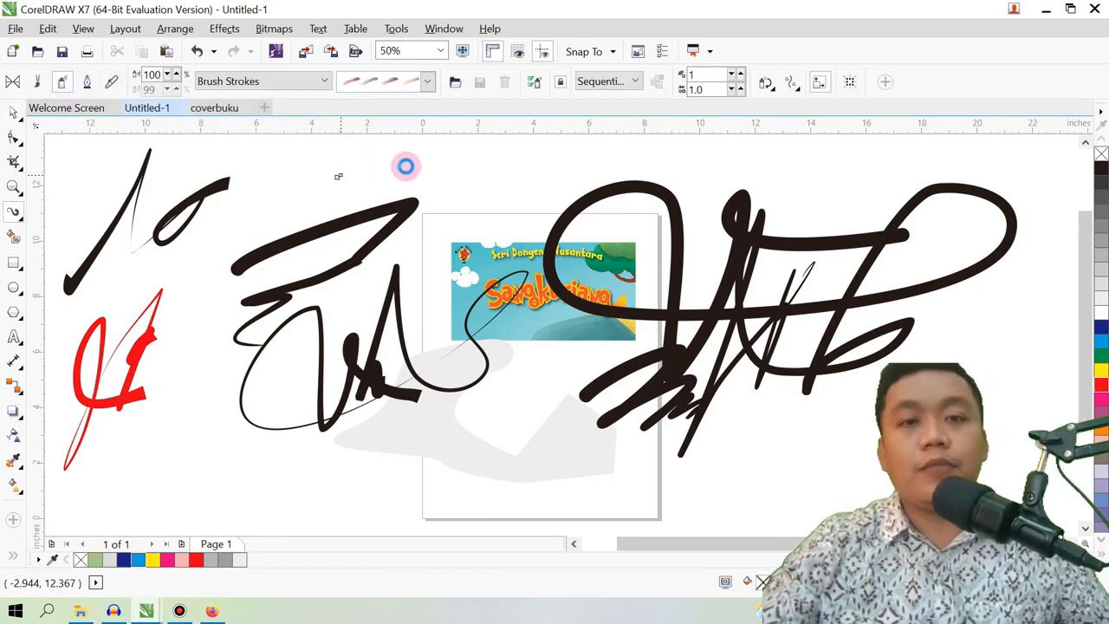
pyautogui.moveTo(338, 176)
pyautogui.mouseDown()
pyautogui.moveTo(371, 163)
pyautogui.moveTo(440, 168)
pyautogui.moveTo(529, 198)
pyautogui.mouseUp()
pyautogui.moveTo(737, 173); pyautogui.dragTo(840, 186)
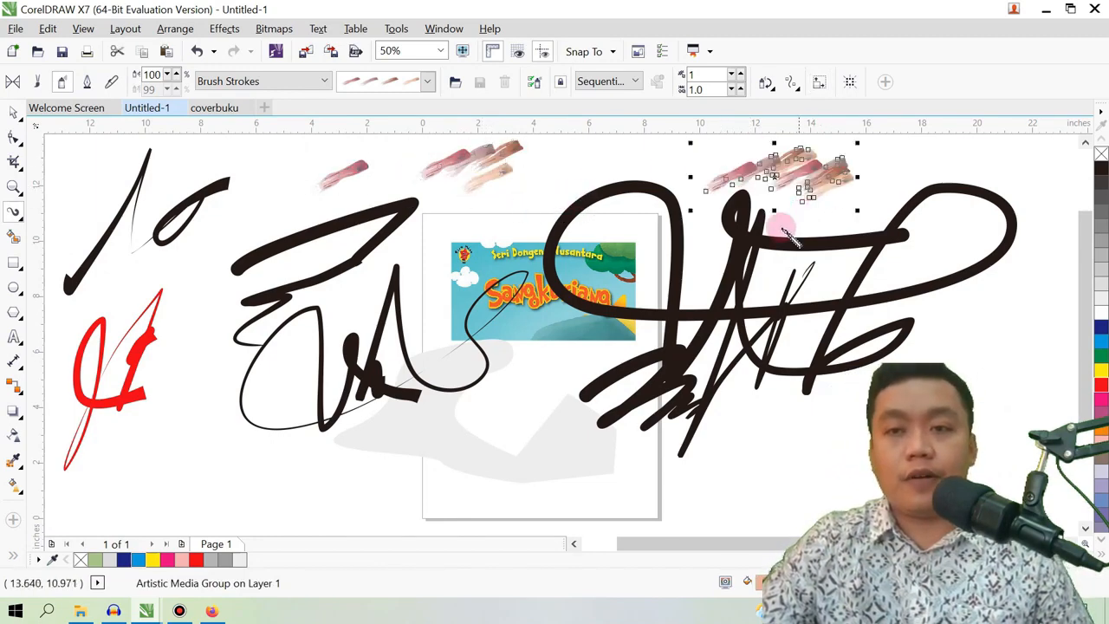
pyautogui.click(428, 82)
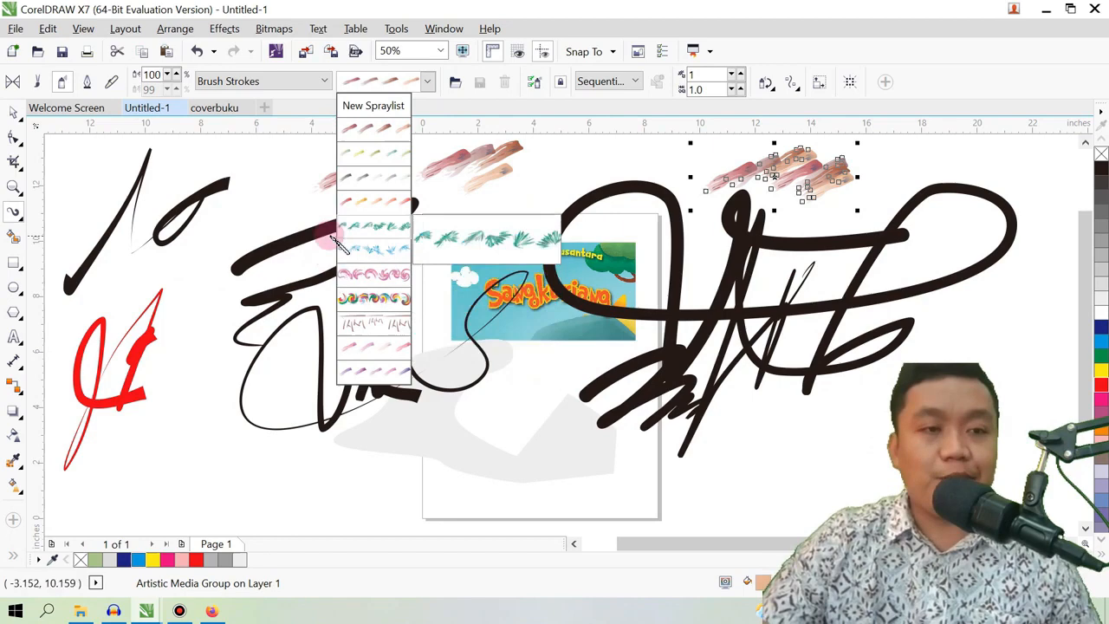
pyautogui.click(13, 115)
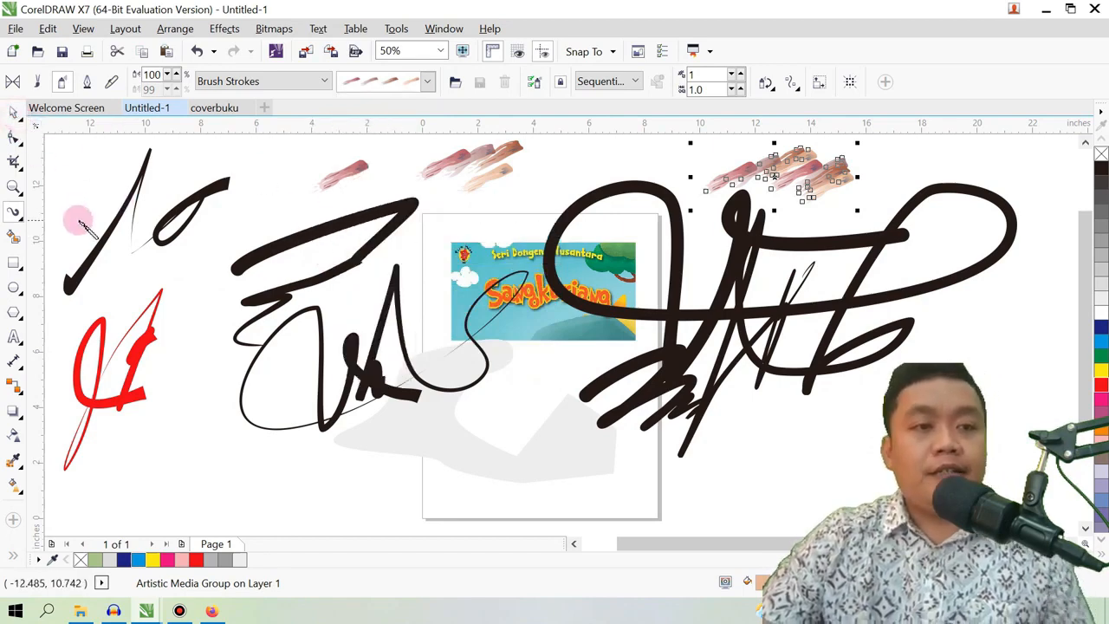
# Step: Delete the black and red strokes far left, the small sprayed stroke, and the thick black stroke left of the page
pyautogui.click(10, 113)
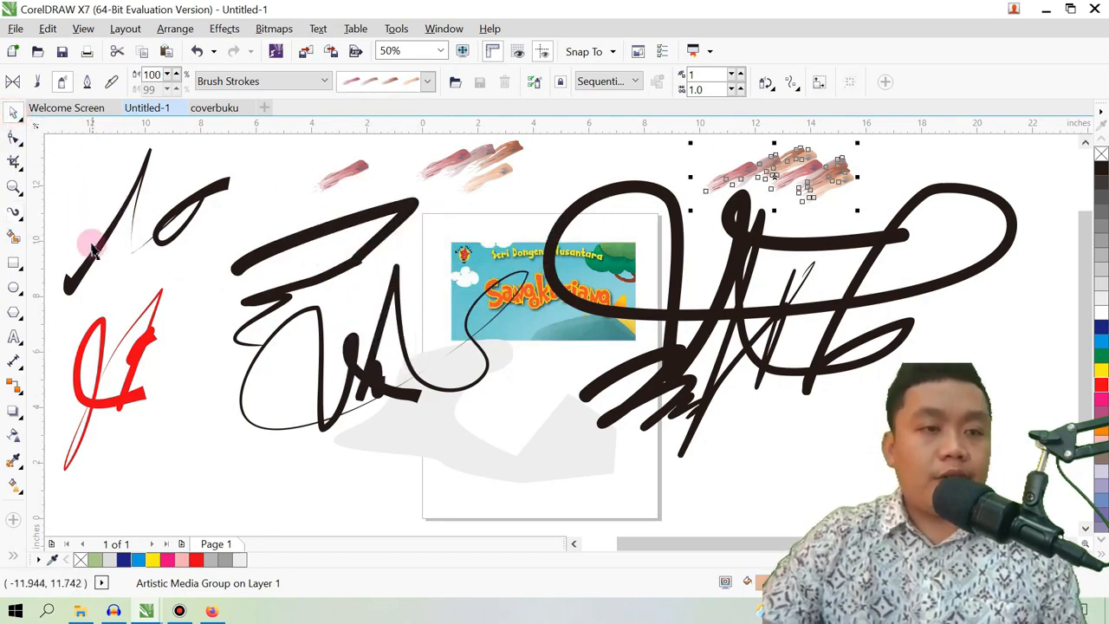
pyautogui.click(111, 227)
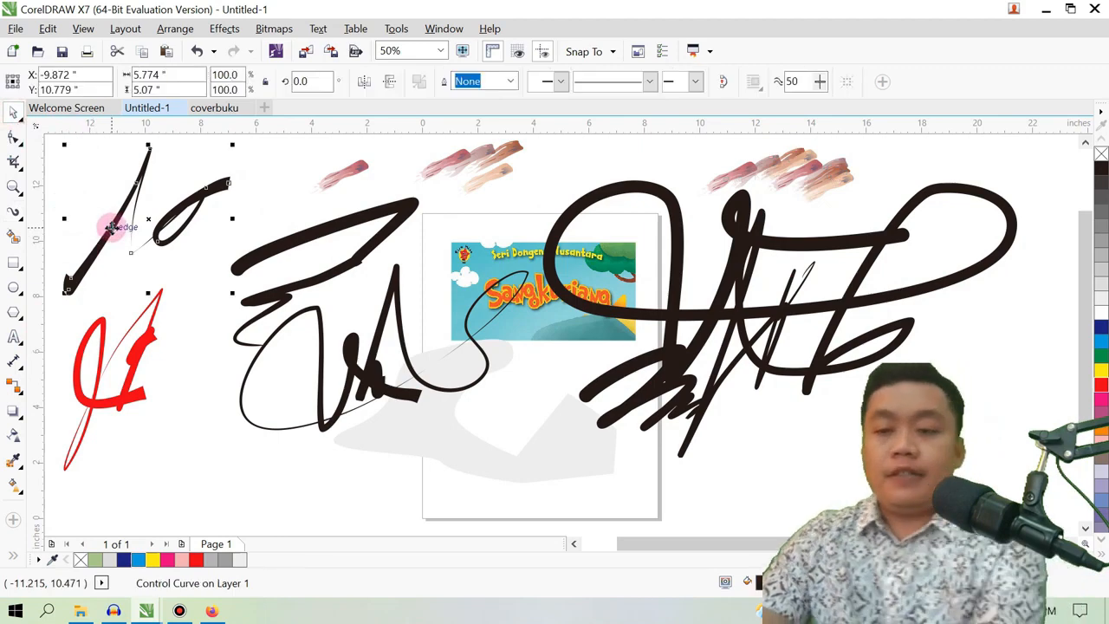
pyautogui.press('Delete')
pyautogui.click(150, 347)
pyautogui.press('Delete')
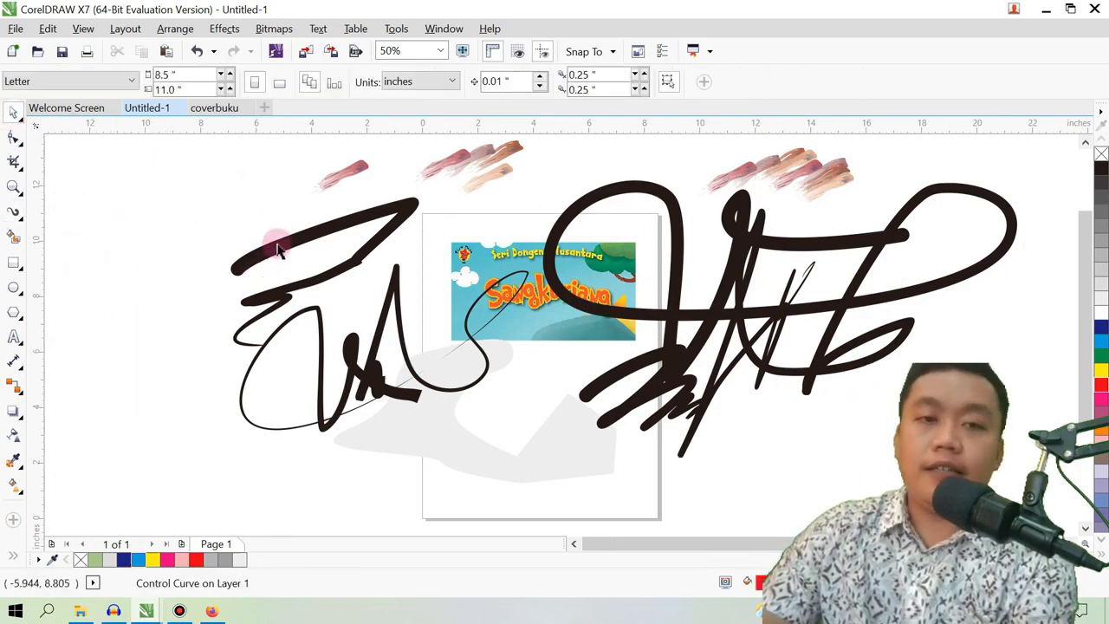
pyautogui.click(325, 186)
pyautogui.press('Delete')
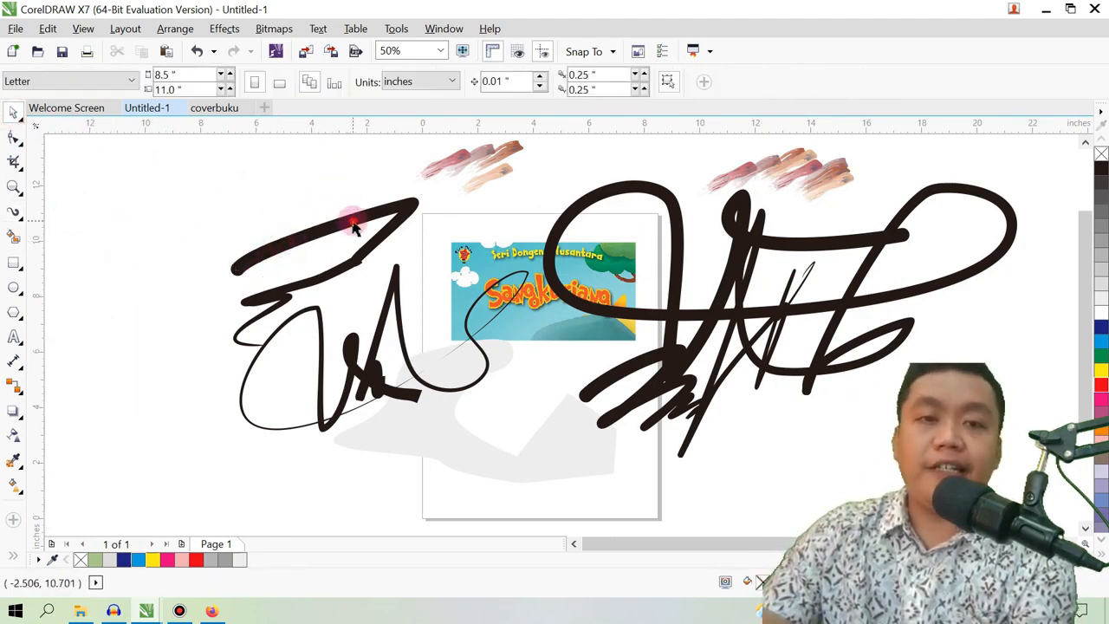
pyautogui.click(351, 224)
pyautogui.press('Delete')
# Step: Delete the thin black stroke, the sprayed run above the page, and the two large black strokes on the page's right side
pyautogui.click(442, 174)
pyautogui.click(393, 295)
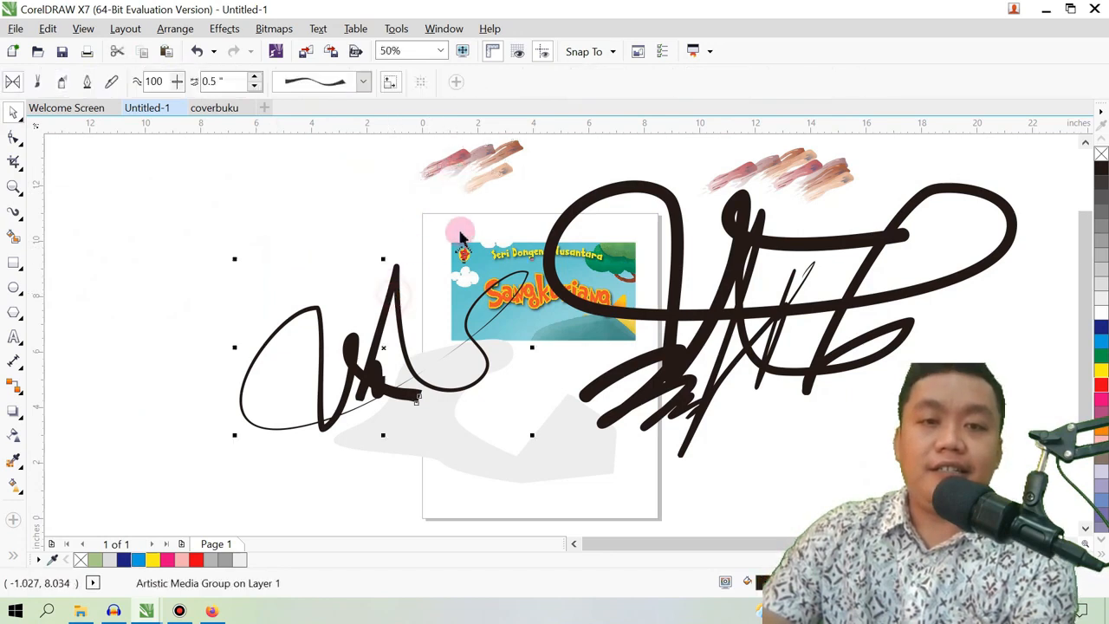
pyautogui.press('Delete')
pyautogui.click(481, 180)
pyautogui.press('Delete')
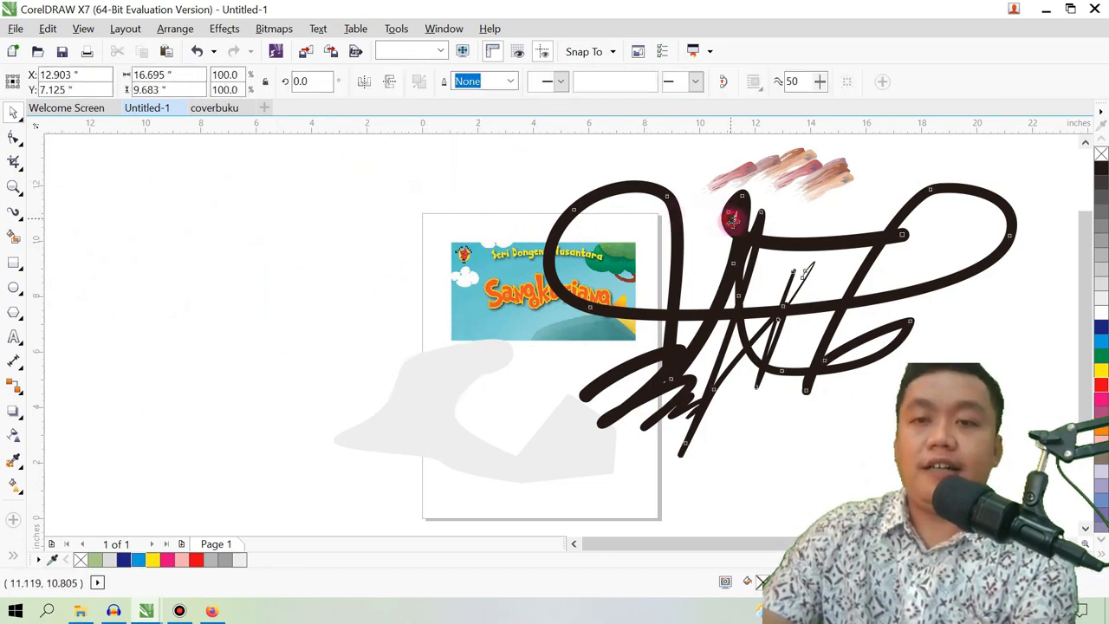
pyautogui.click(732, 224)
pyautogui.press('Delete')
pyautogui.click(679, 352)
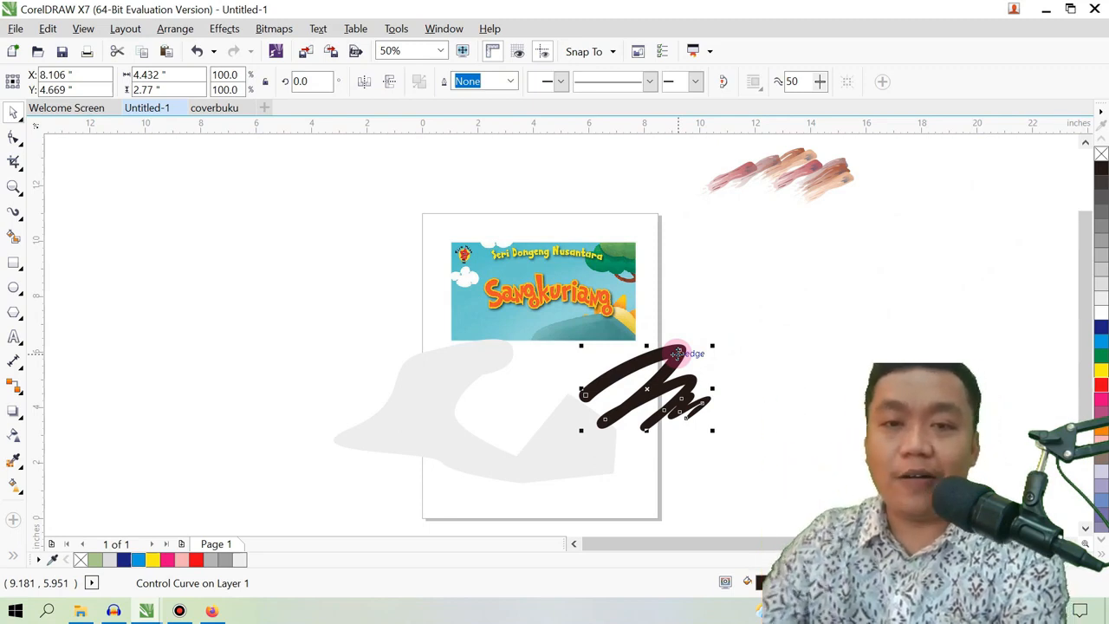
pyautogui.press('Delete')
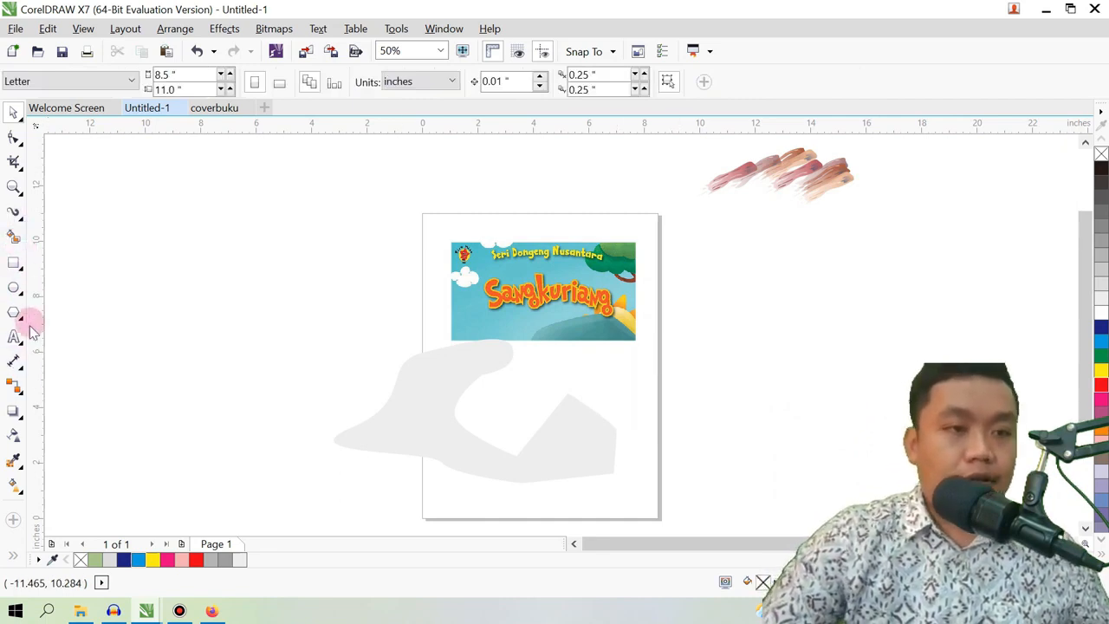
pyautogui.click(26, 224)
pyautogui.click(17, 244)
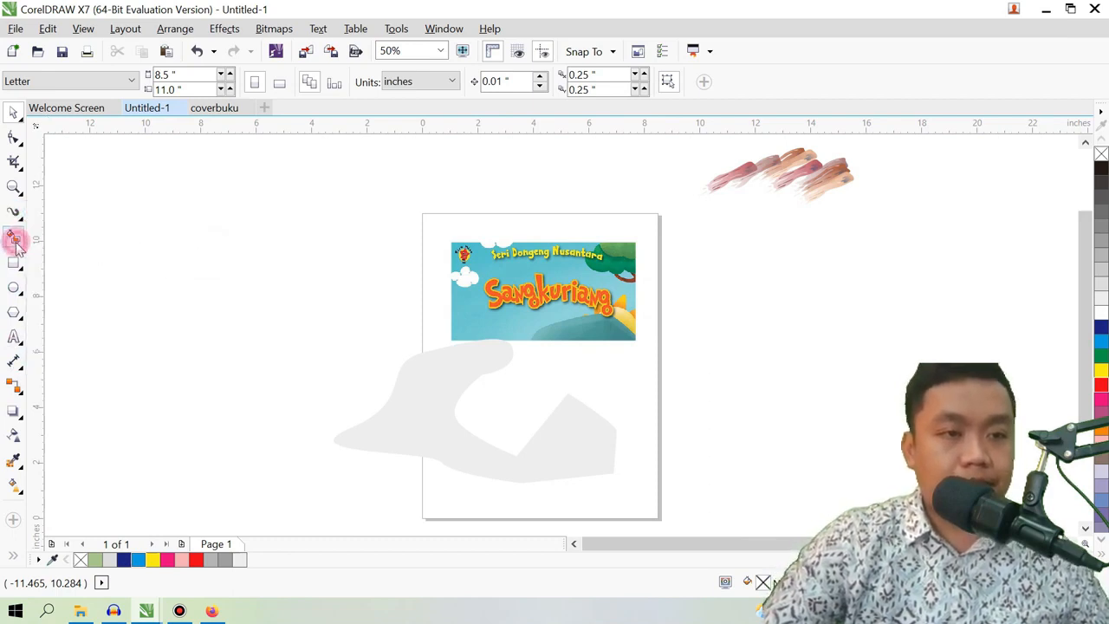
pyautogui.rightClick(15, 240)
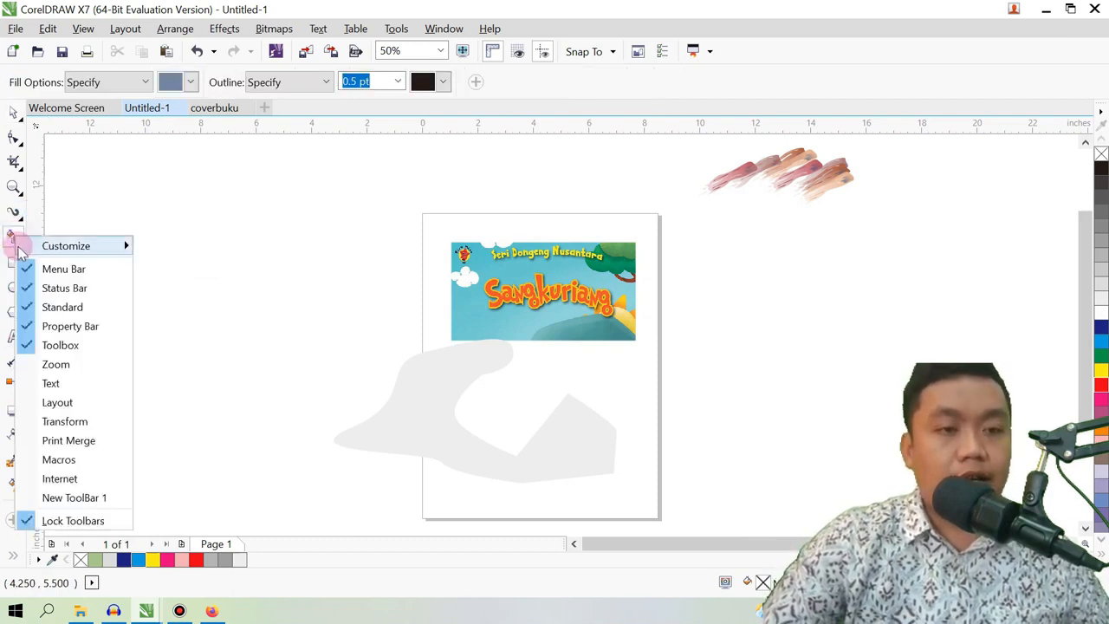
pyautogui.click(14, 241)
# Step: Draw two rectangles left of the page, the farther one about 2.9 × 3.2 inches, and fill that one dark gray
pyautogui.click(16, 267)
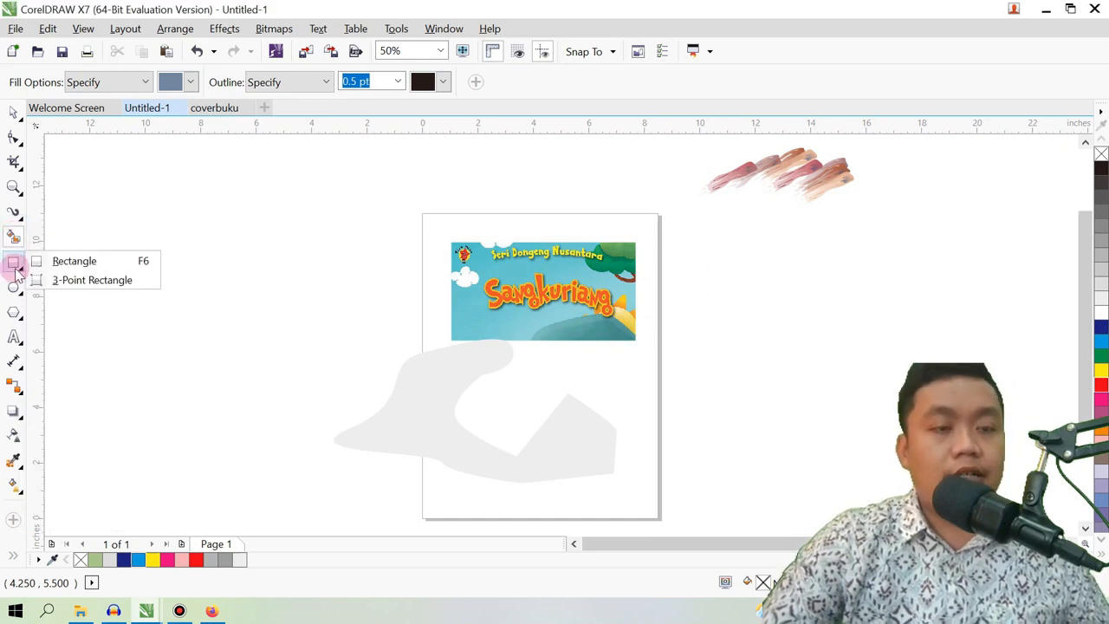
pyautogui.click(14, 263)
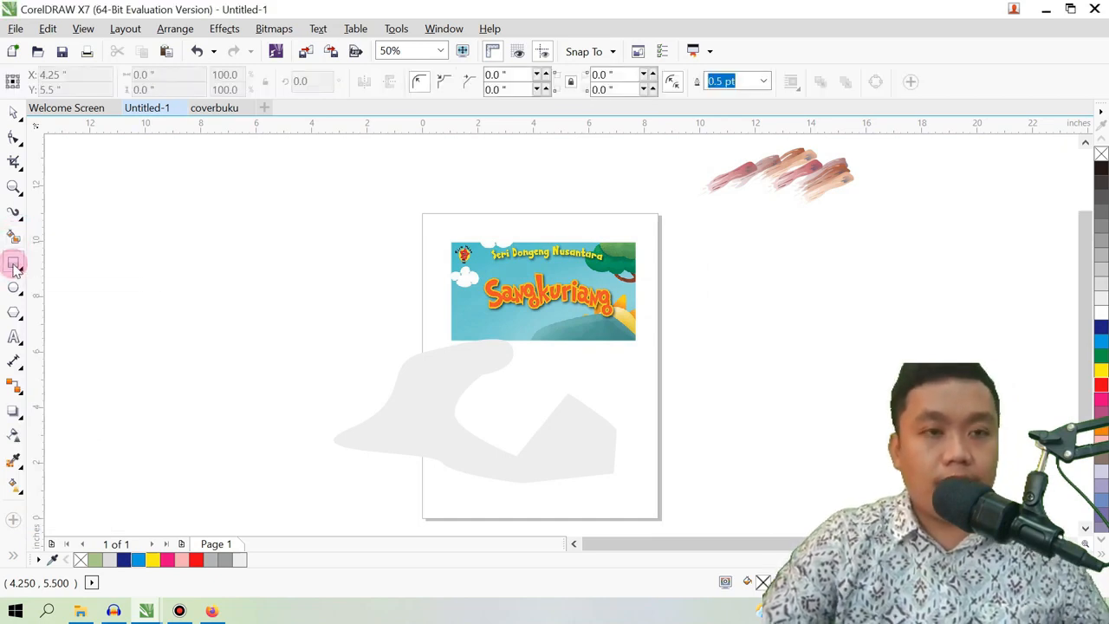
pyautogui.moveTo(265, 195); pyautogui.dragTo(327, 259)
pyautogui.moveTo(150, 240); pyautogui.dragTo(232, 329)
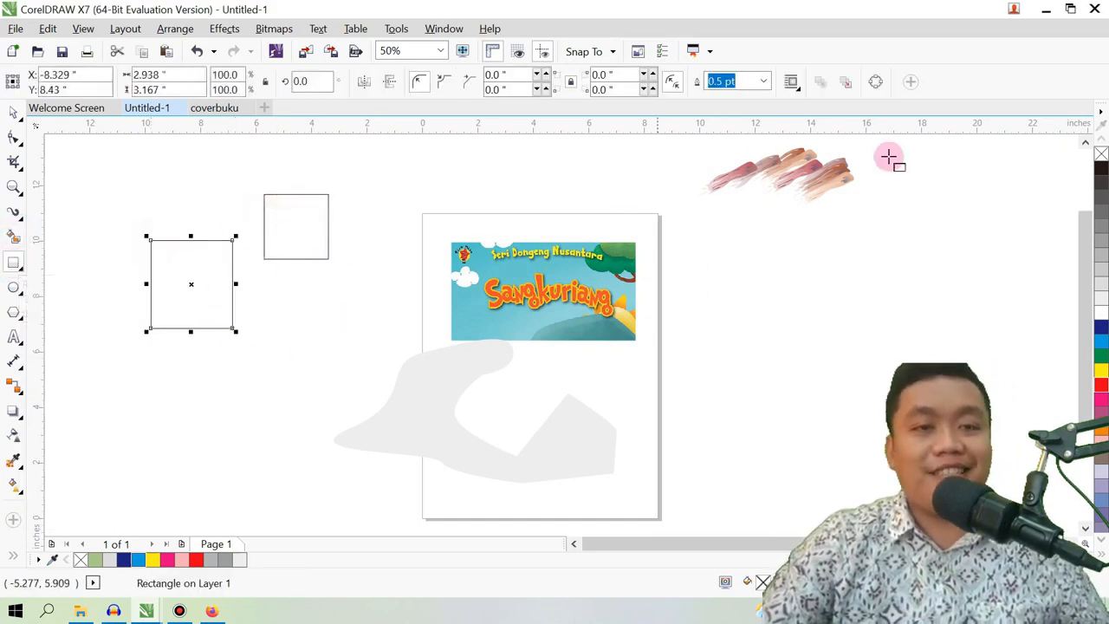
pyautogui.click(1102, 224)
pyautogui.click(1101, 210)
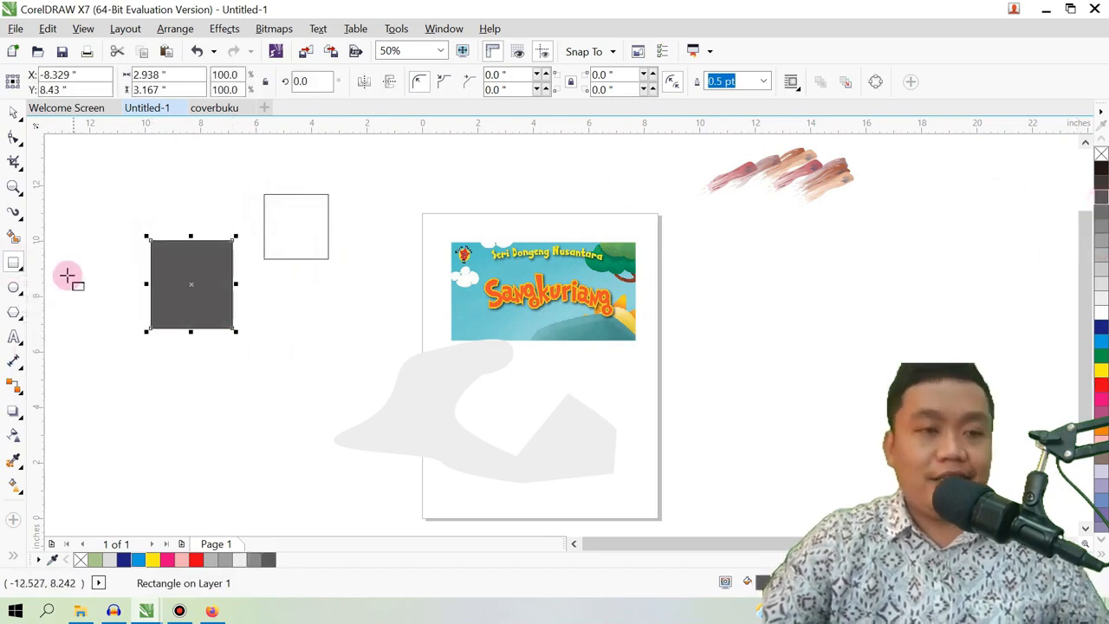
# Step: Draw a small eight-sided polygon below the gray rectangle and a five-sided polygon about 4.4 × 4.3 inches right of the page
pyautogui.click(19, 293)
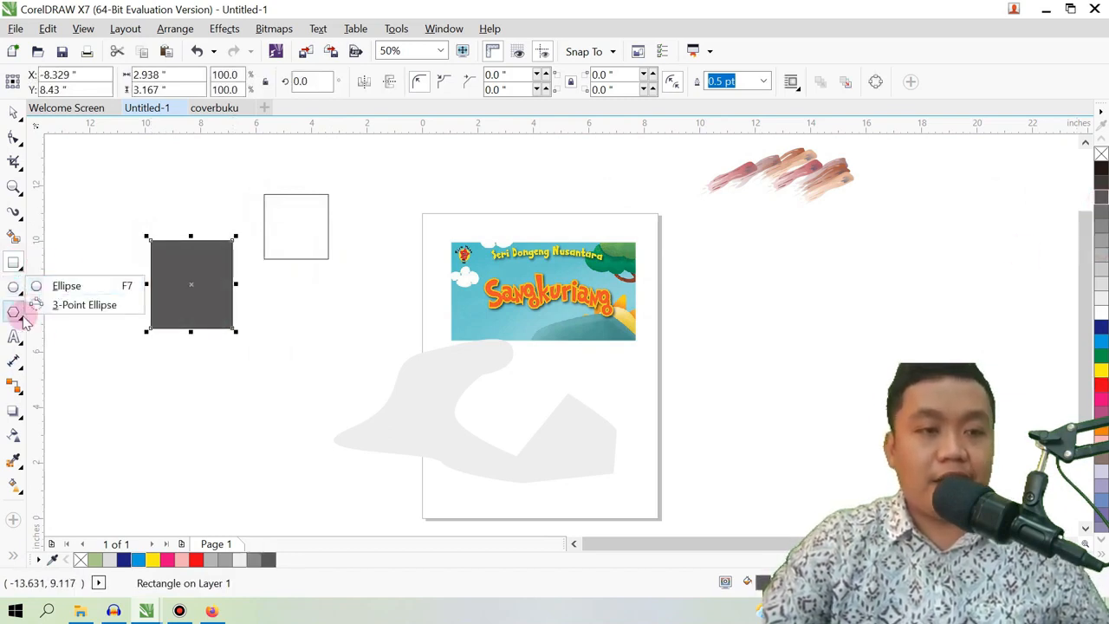
pyautogui.click(15, 314)
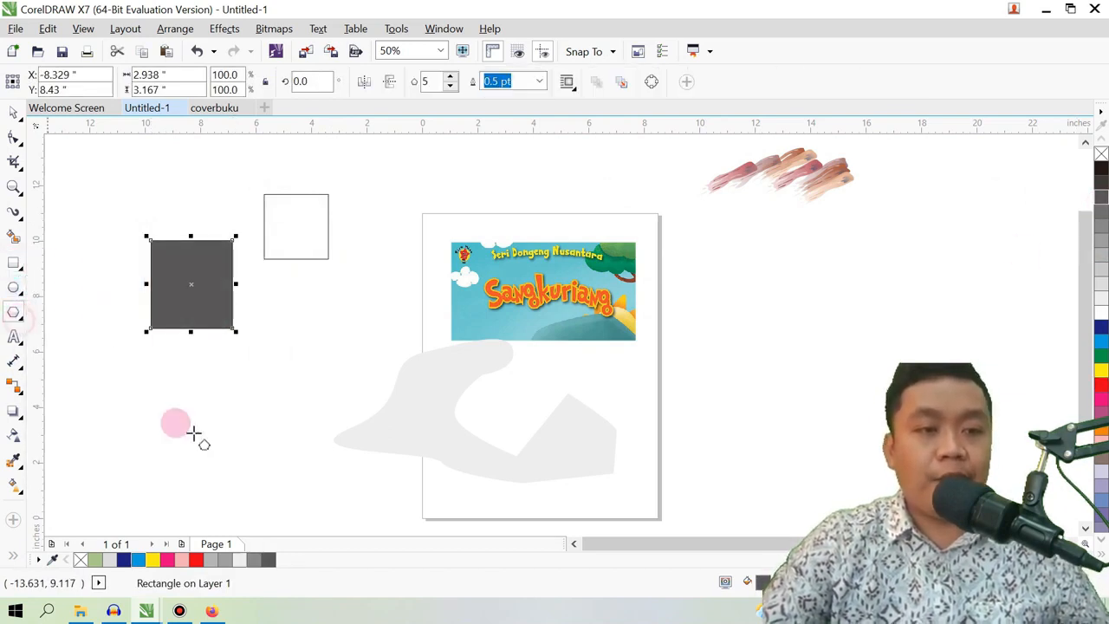
pyautogui.moveTo(177, 396); pyautogui.dragTo(259, 460)
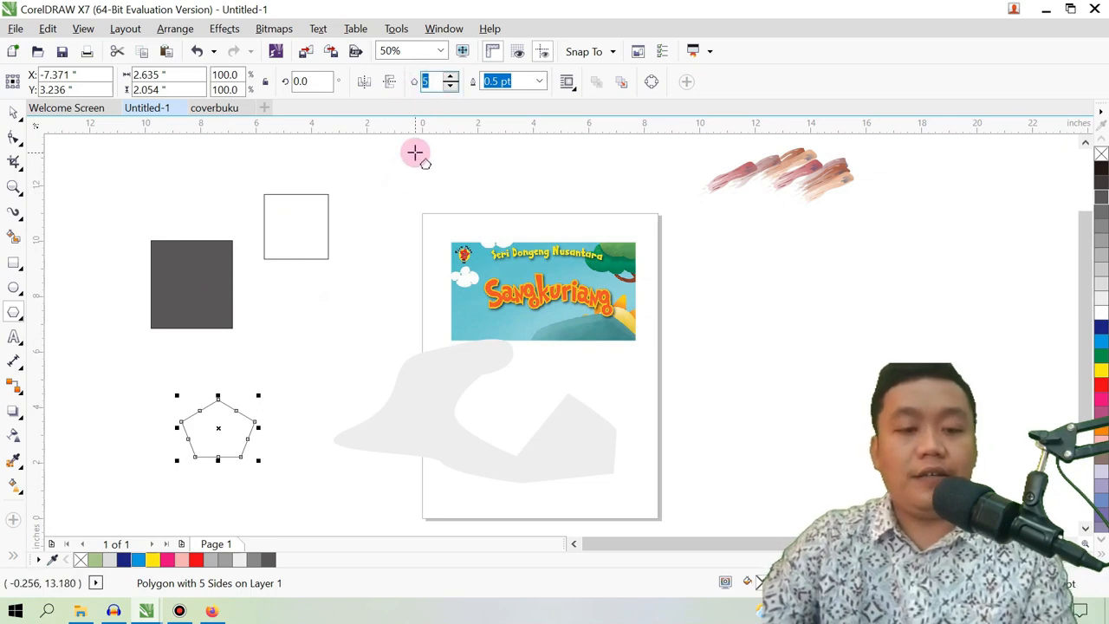
pyautogui.moveTo(743, 248); pyautogui.dragTo(873, 376)
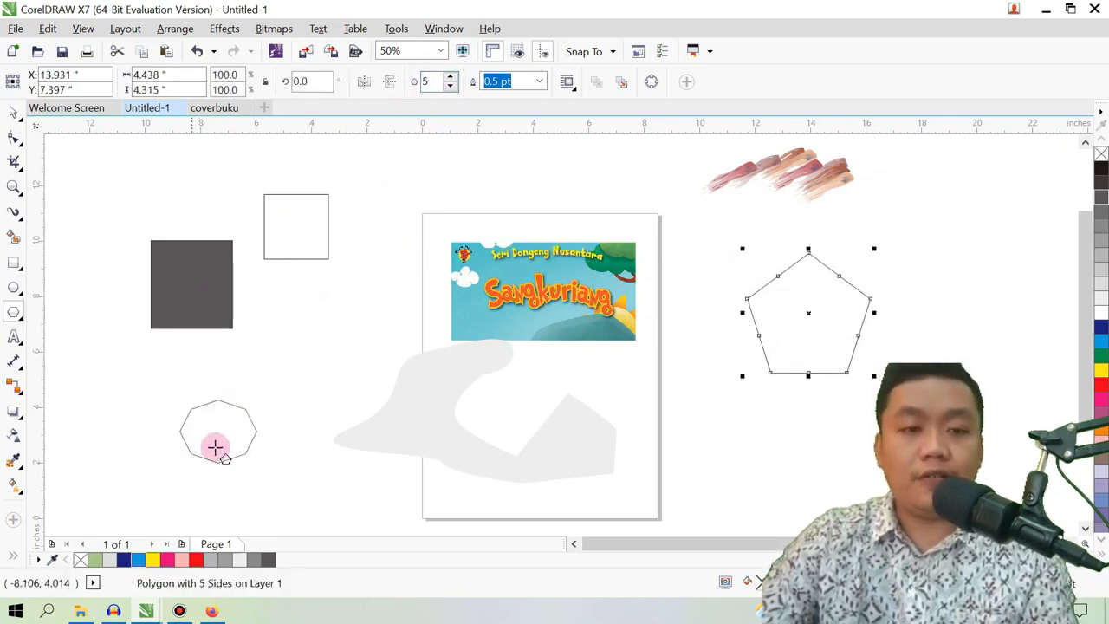
# Step: Set the polygon right of the page to 3 sides so it becomes a triangle
pyautogui.click(426, 80)
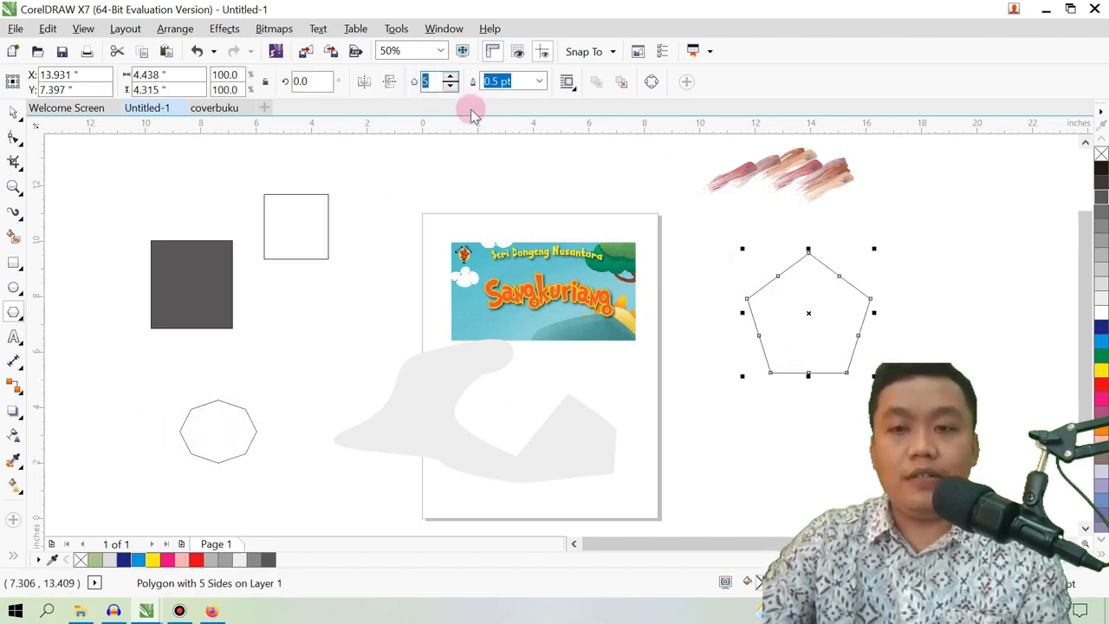
pyautogui.write('3')
pyautogui.click(13, 111)
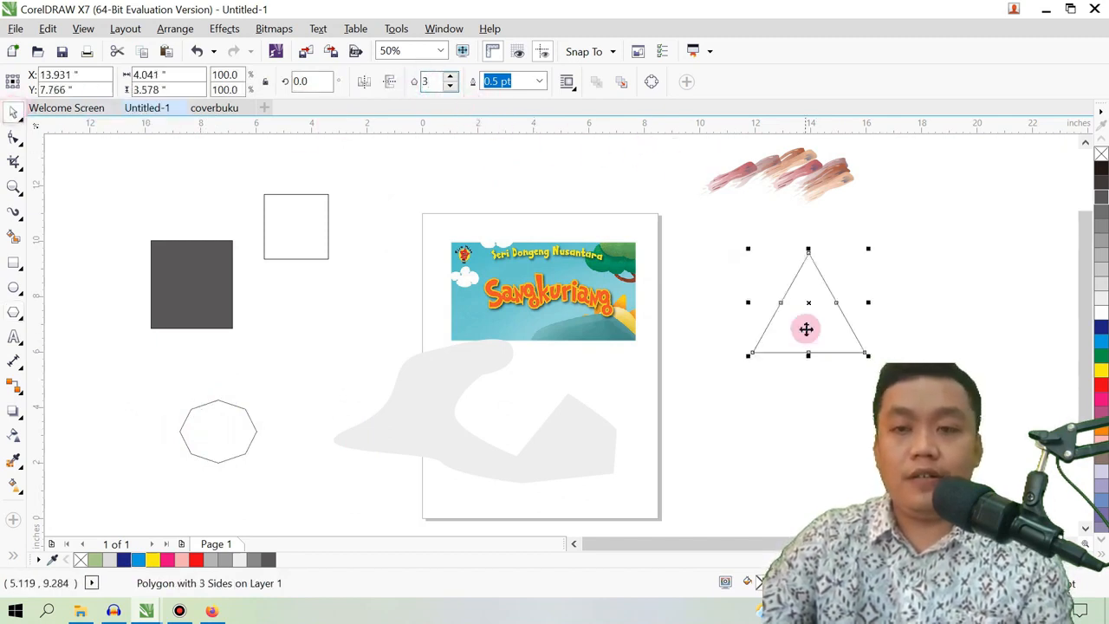
# Step: Add a line of artistic text, move it onto the page below the cover image, and change its wording to COVER BUKU
pyautogui.click(15, 339)
pyautogui.click(287, 316)
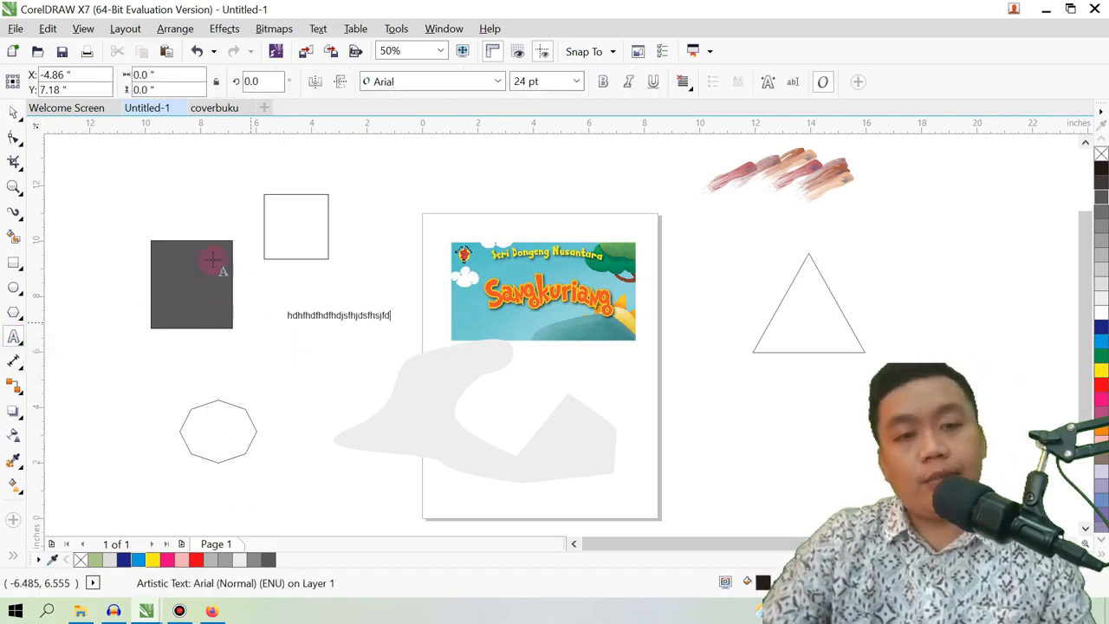
pyautogui.click(17, 116)
pyautogui.moveTo(303, 314); pyautogui.dragTo(541, 391)
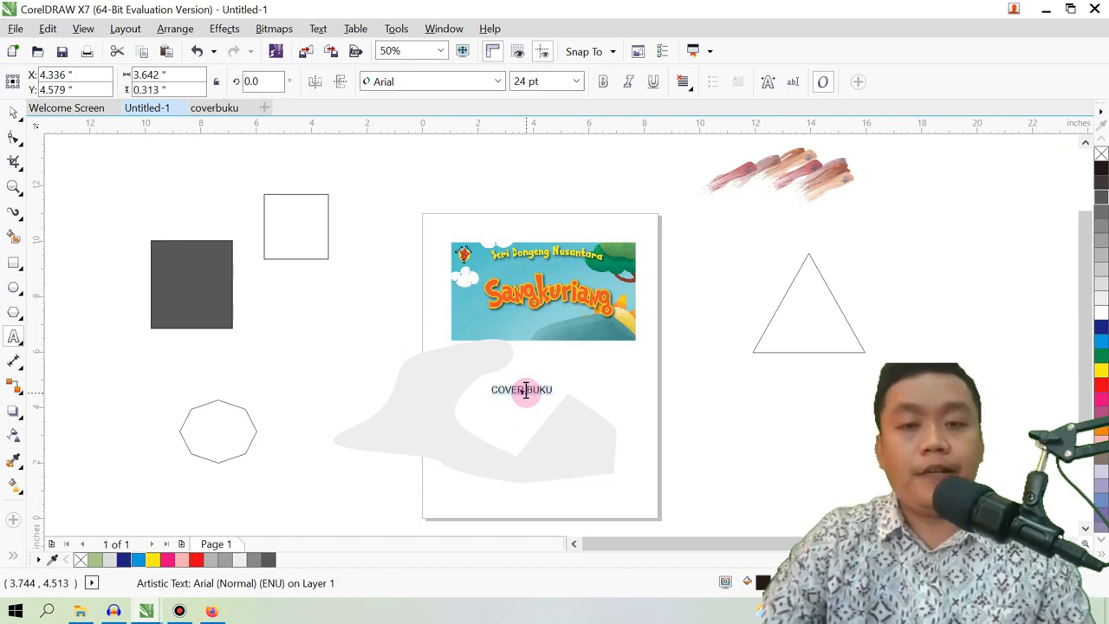
# Step: Set the COVER BUKU text's font to GeoSlab703 MdCn BT
pyautogui.click(498, 81)
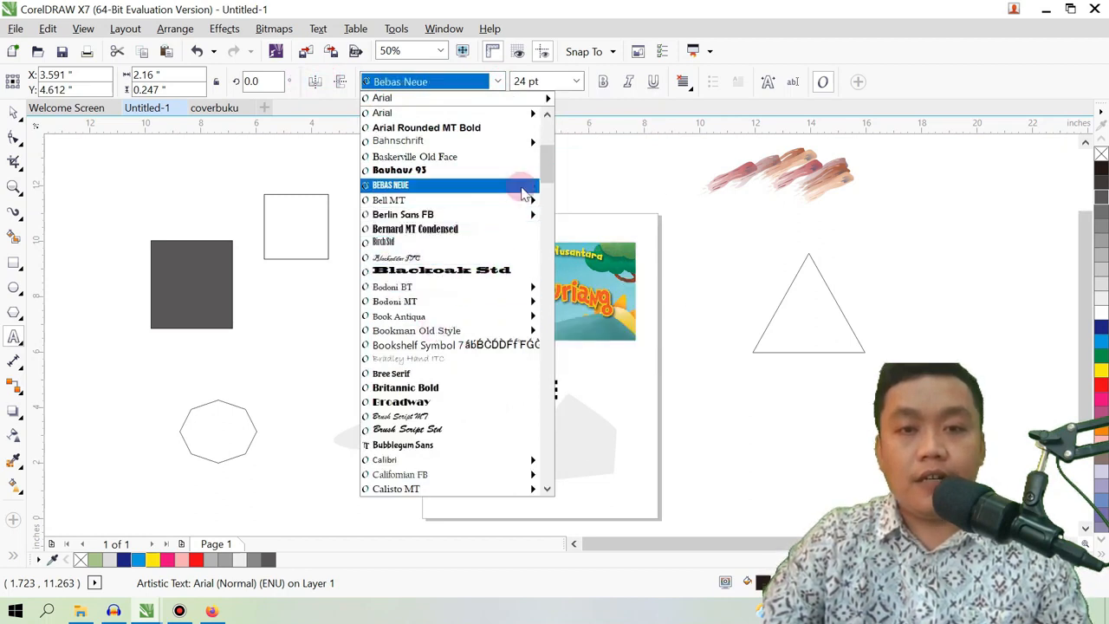
pyautogui.moveTo(546, 171); pyautogui.dragTo(551, 228)
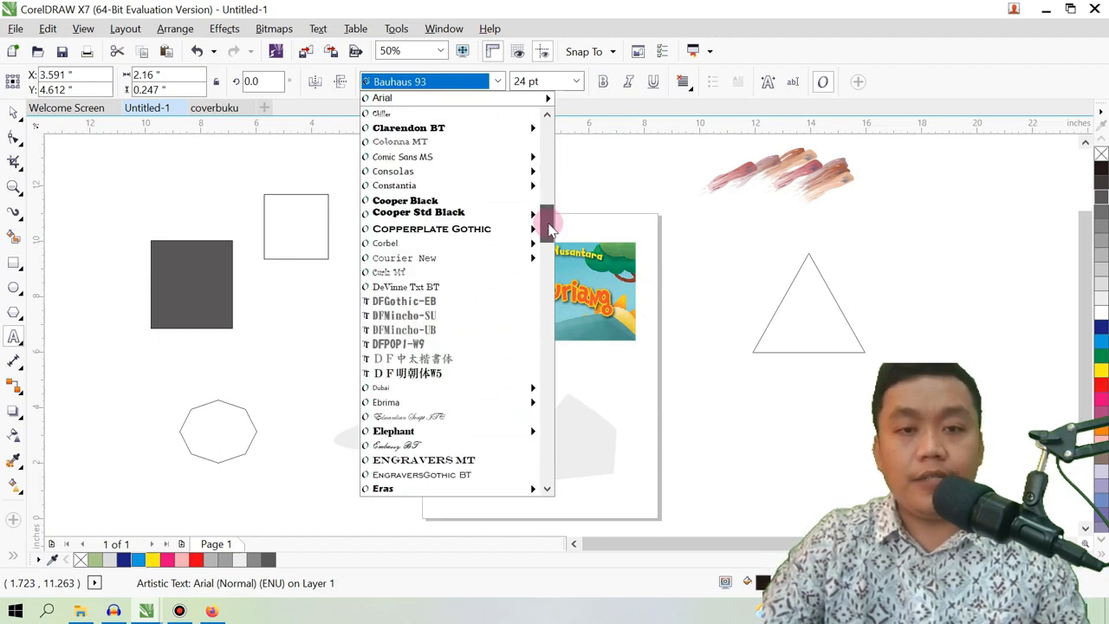
pyautogui.moveTo(550, 228); pyautogui.dragTo(549, 249)
pyautogui.moveTo(548, 251); pyautogui.dragTo(552, 281)
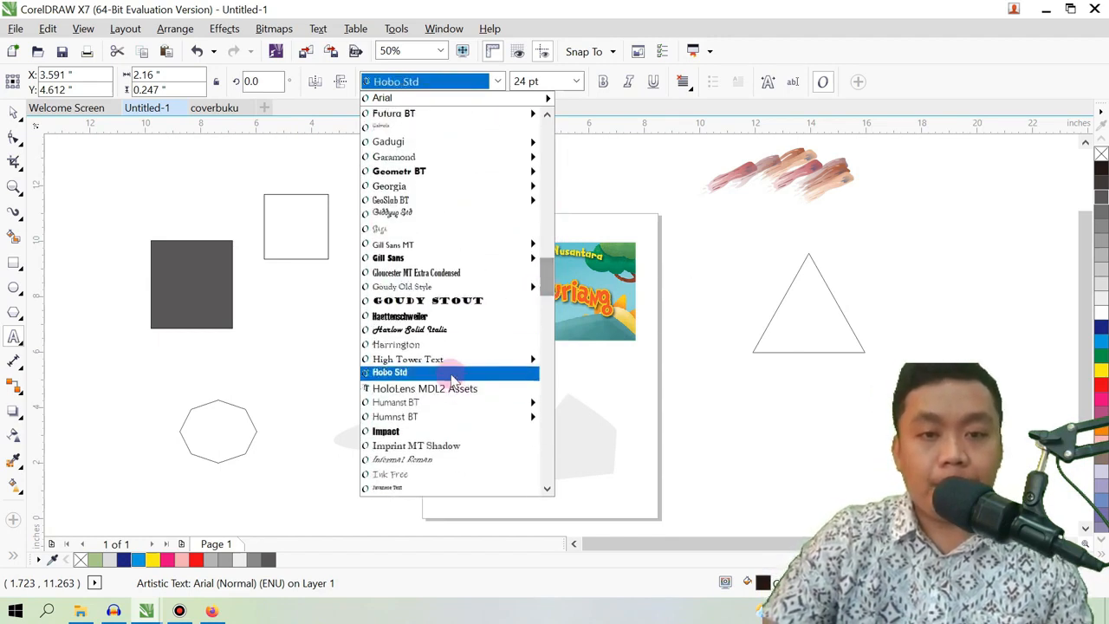
pyautogui.click(425, 201)
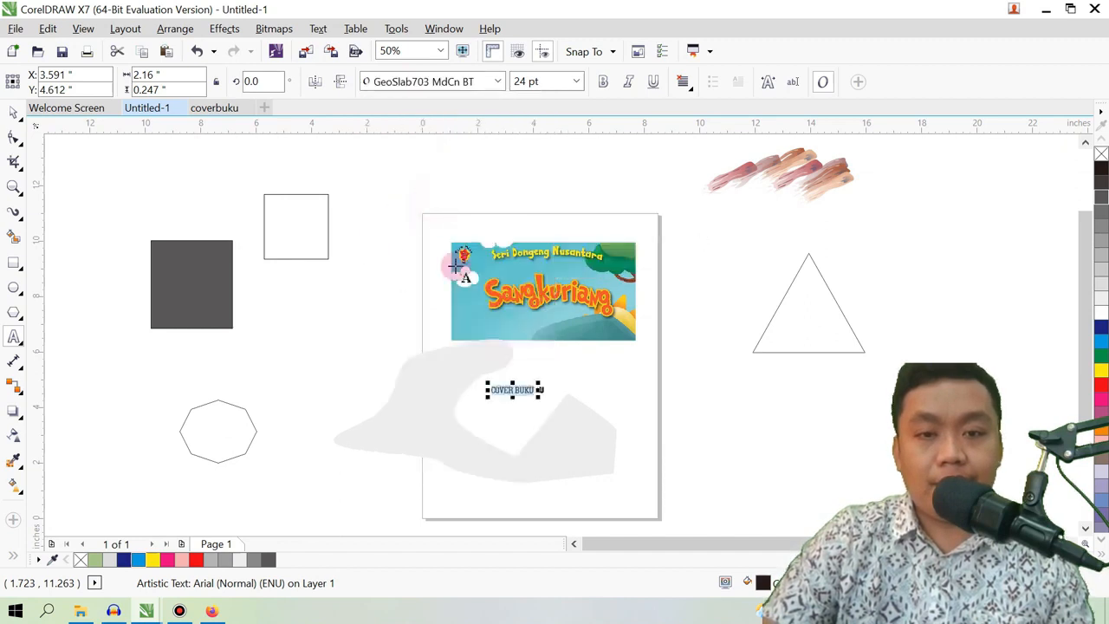
# Step: Enlarge the COVER BUKU text to about 4.2 inches wide and color it yellow
pyautogui.click(11, 115)
pyautogui.click(533, 387)
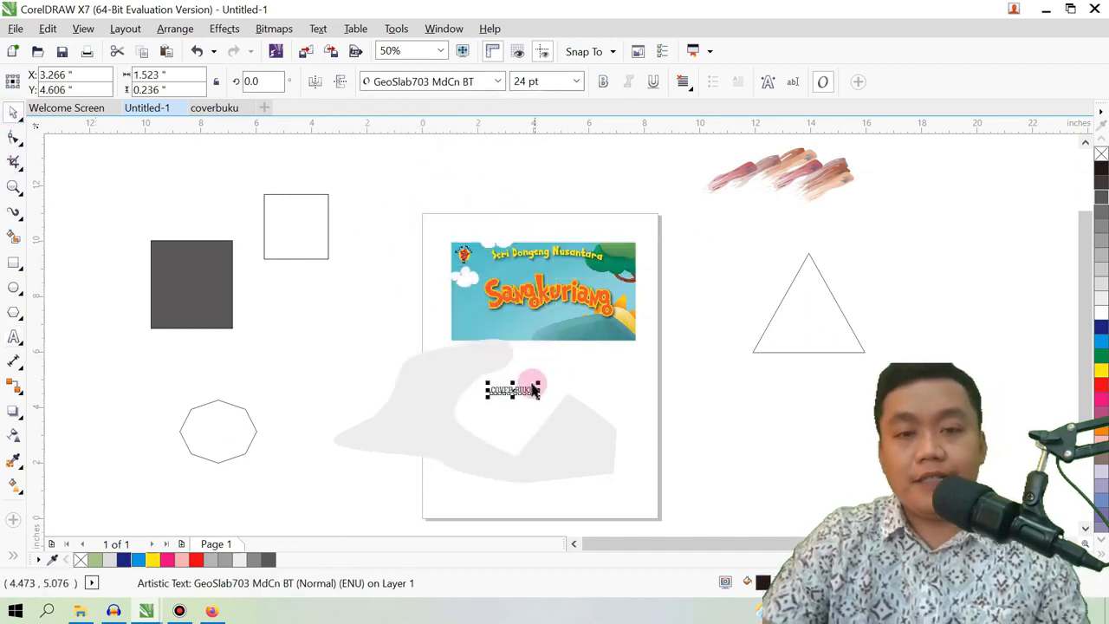
pyautogui.moveTo(540, 382); pyautogui.dragTo(595, 370)
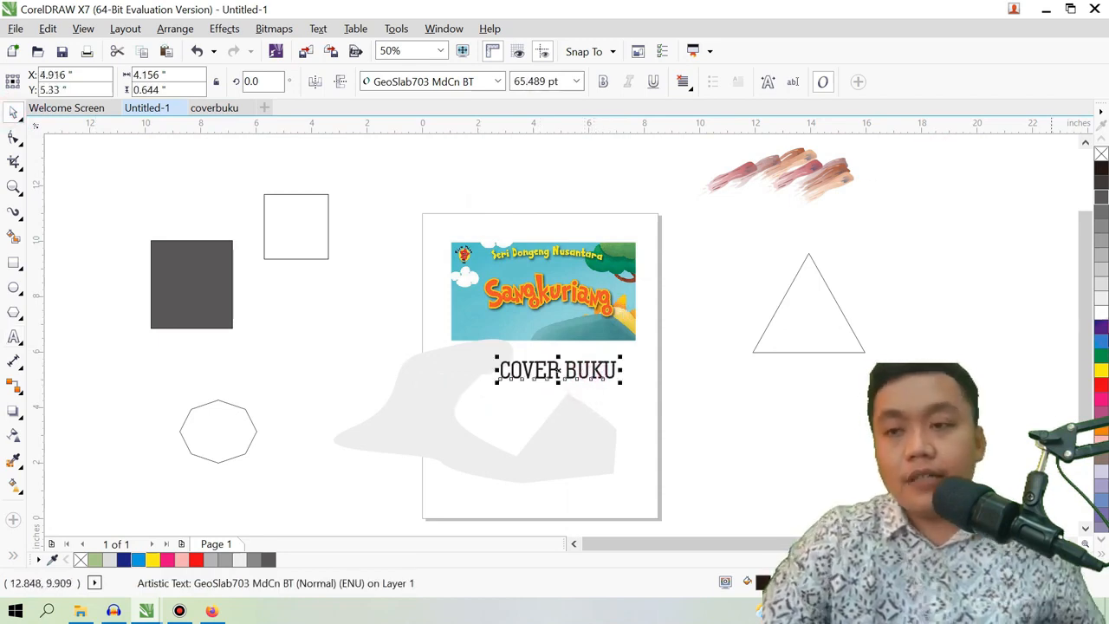
pyautogui.click(1101, 355)
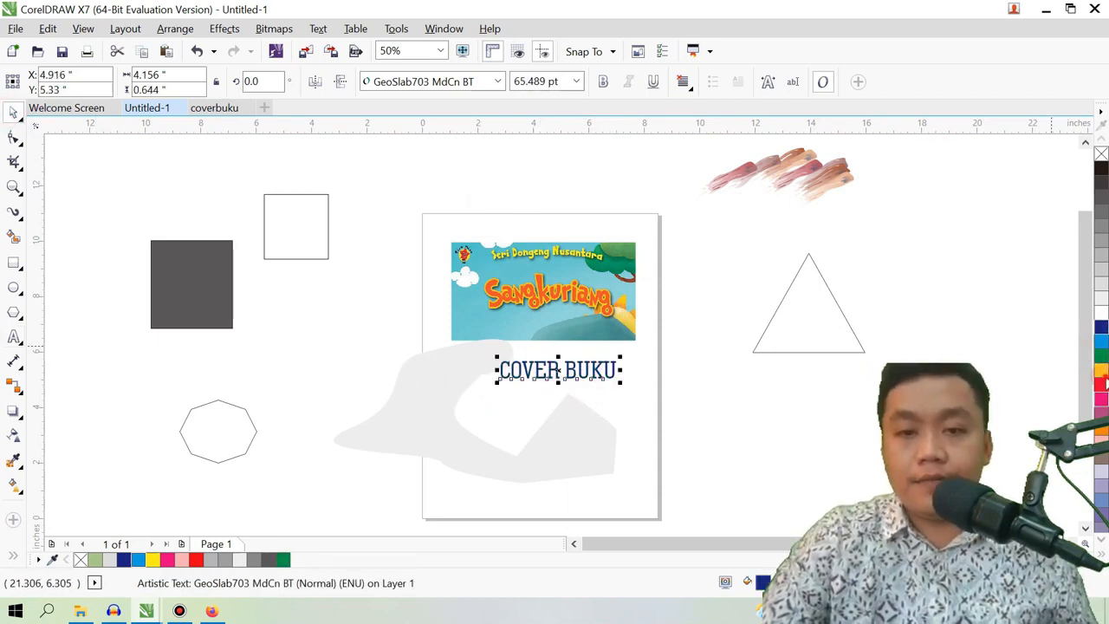
pyautogui.click(1102, 371)
# Step: Change the COVER BUKU text's font to Bebas Neue and fill it black
pyautogui.click(405, 87)
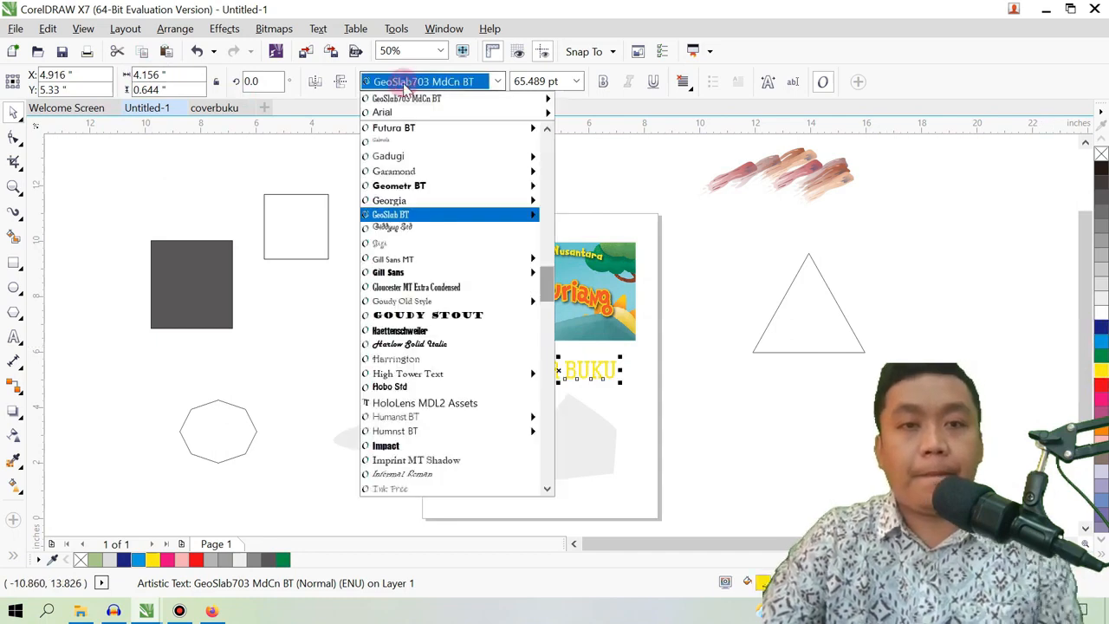
pyautogui.write('bas N')
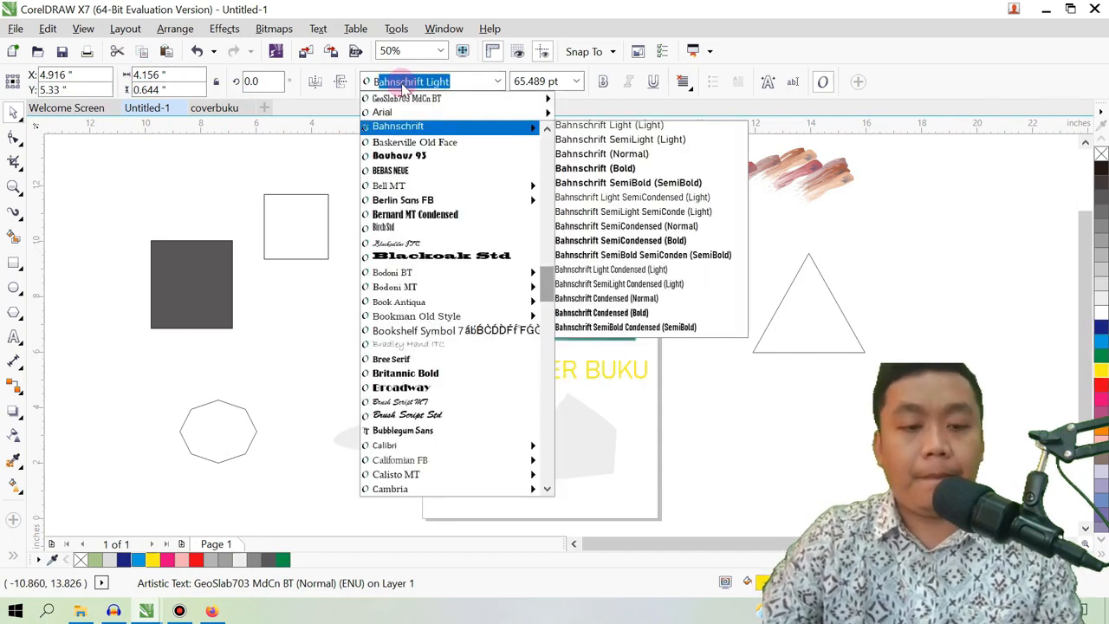
pyautogui.write('e')
pyautogui.press('Return')
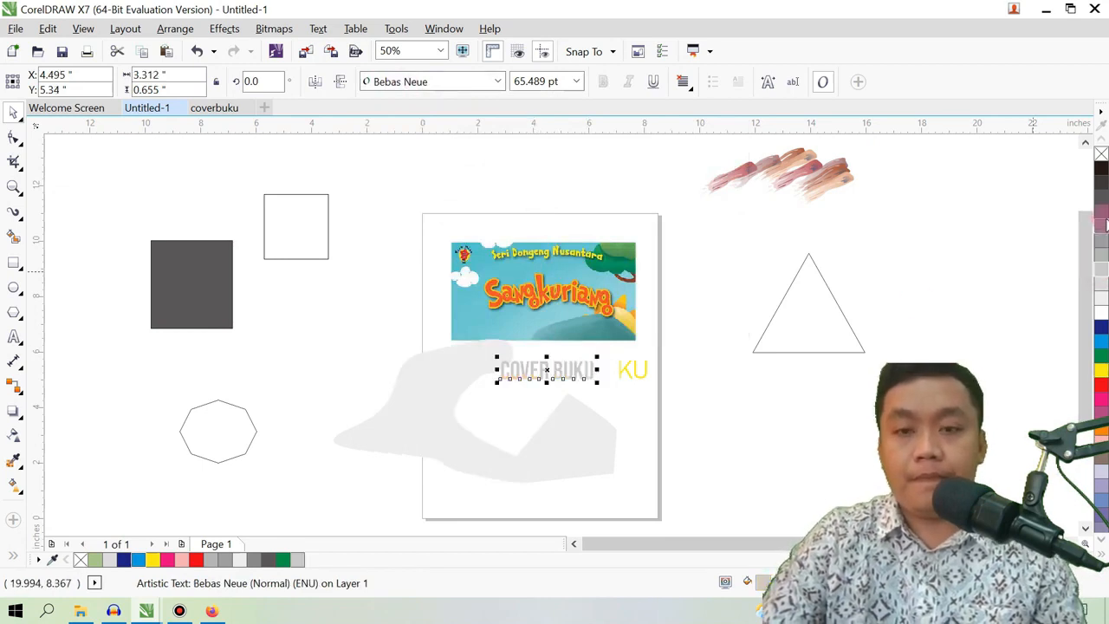
pyautogui.click(1101, 189)
pyautogui.click(1101, 169)
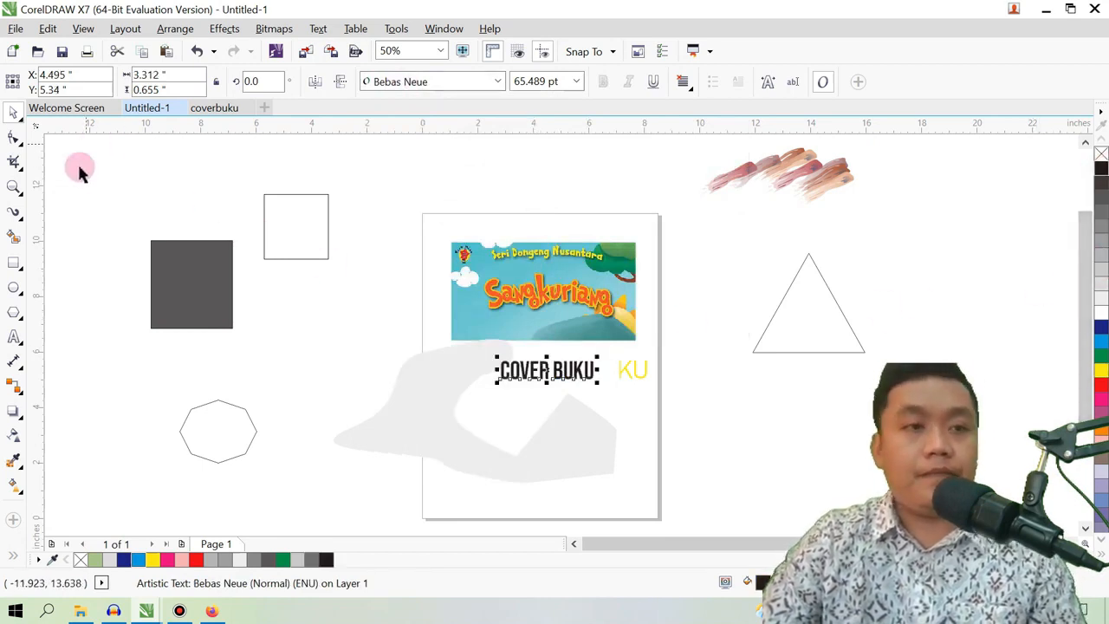
# Step: Move the COVER BUKU text off the cover image area to just above the page, and leave nothing selected
pyautogui.moveTo(555, 372); pyautogui.dragTo(552, 182)
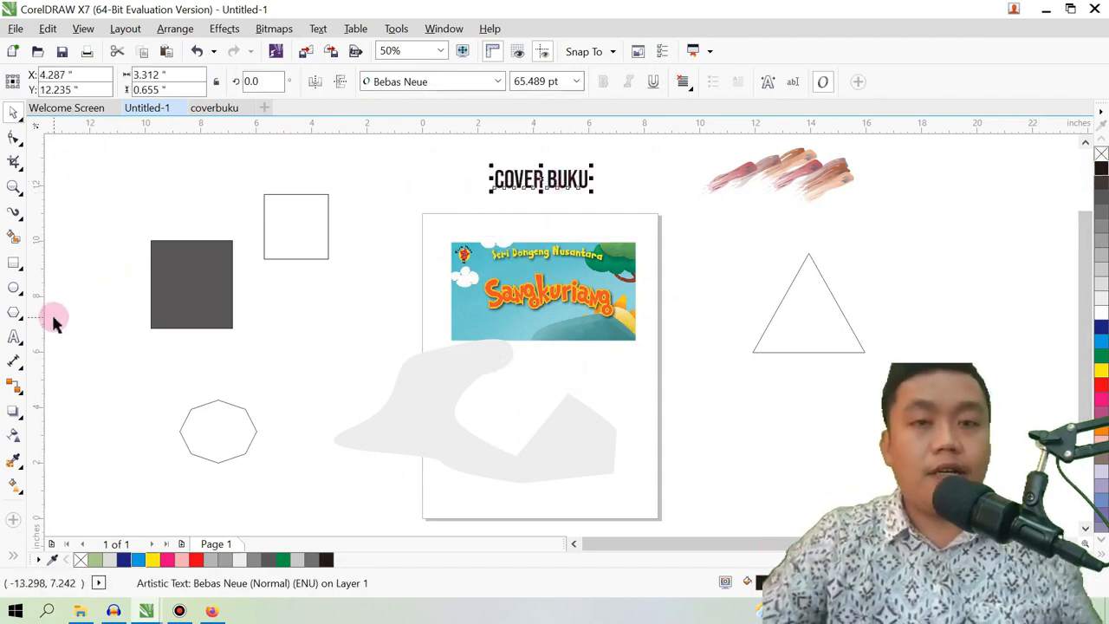
pyautogui.click(539, 271)
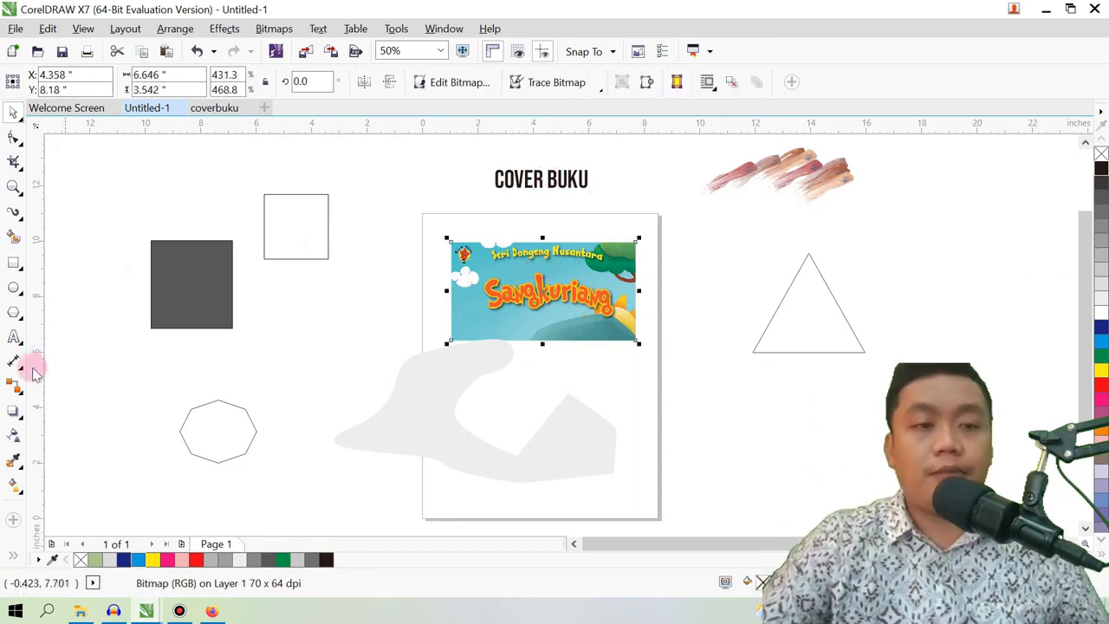
pyautogui.click(52, 337)
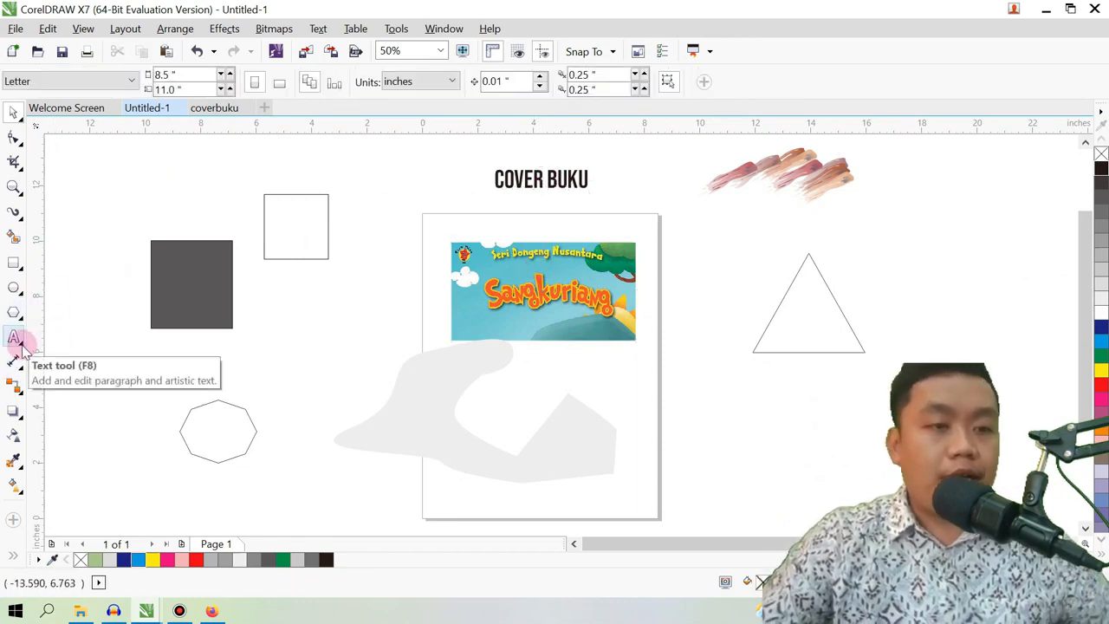
# Step: Draw a slanted parallel dimension spanning about 7.95 inches across the lower part of the page
pyautogui.click(15, 364)
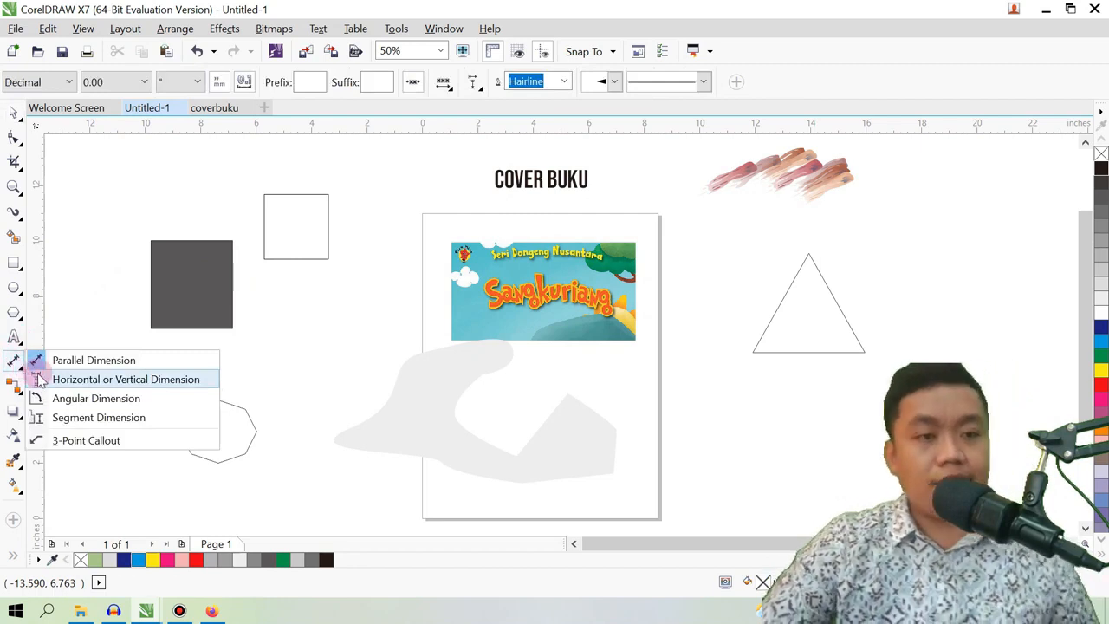
pyautogui.click(94, 359)
pyautogui.moveTo(476, 366); pyautogui.dragTo(680, 445)
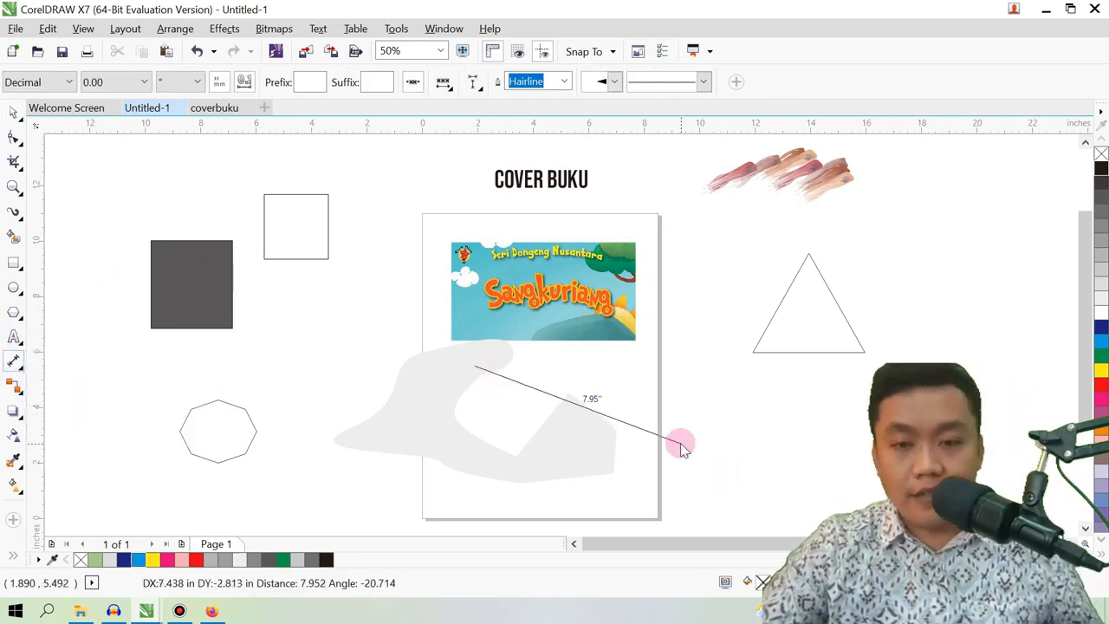
pyautogui.click(513, 468)
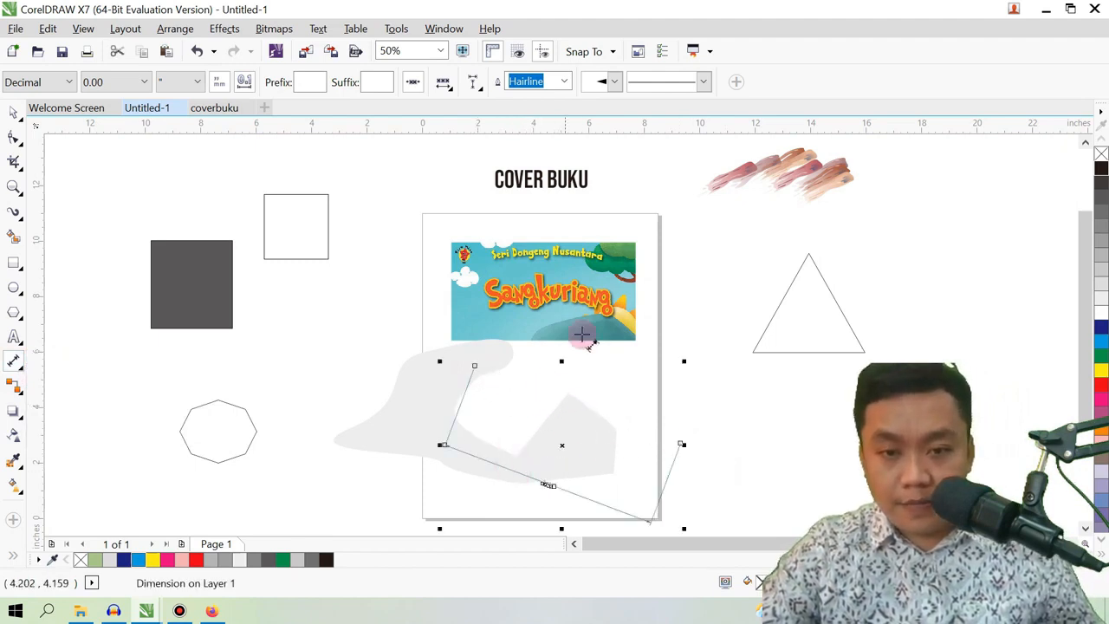
# Step: Add three short parallel dimensions in the empty area to the right of the page
pyautogui.moveTo(836, 412); pyautogui.dragTo(832, 438)
pyautogui.click(843, 469)
pyautogui.moveTo(935, 294)
pyautogui.mouseDown()
pyautogui.moveTo(980, 325)
pyautogui.moveTo(903, 394)
pyautogui.moveTo(919, 298)
pyautogui.mouseUp()
pyautogui.click(990, 379)
pyautogui.moveTo(962, 217); pyautogui.dragTo(990, 285)
pyautogui.click(1011, 235)
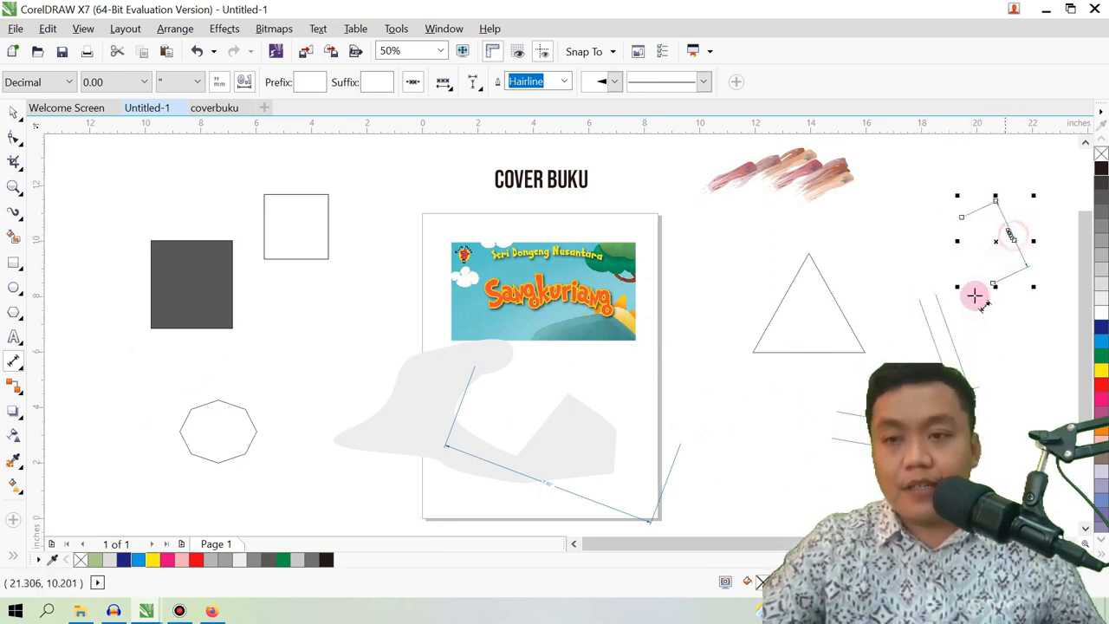
# Step: Draw a right-angle connector to the left of the dark gray square and try to adjust its corner node
pyautogui.rightClick(19, 391)
pyautogui.click(17, 390)
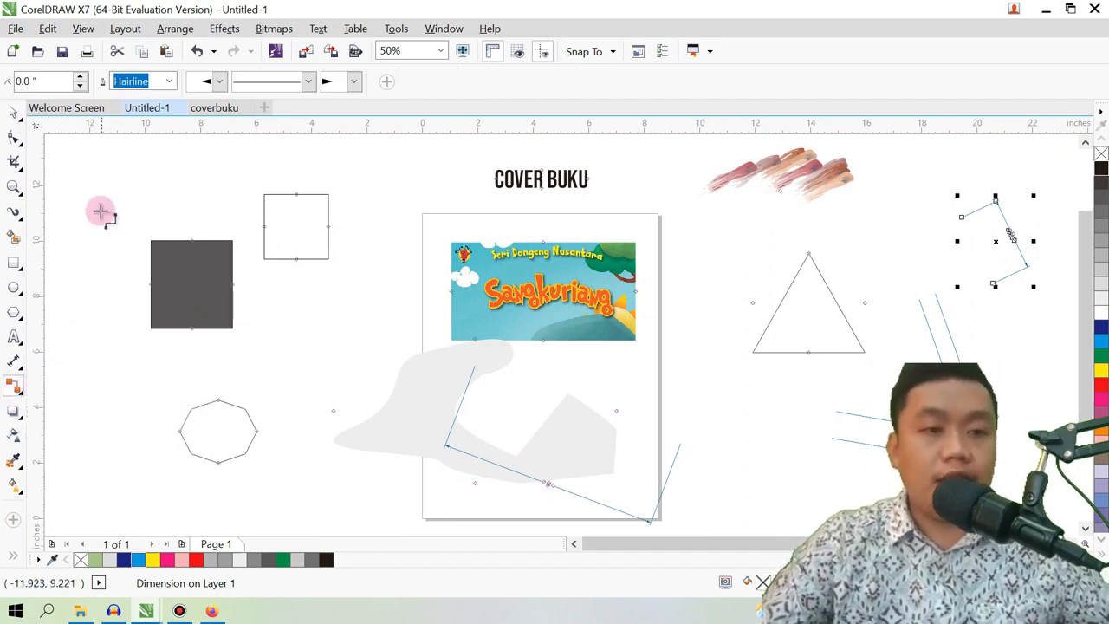
pyautogui.moveTo(99, 178)
pyautogui.mouseDown()
pyautogui.moveTo(95, 327)
pyautogui.moveTo(60, 320)
pyautogui.mouseUp()
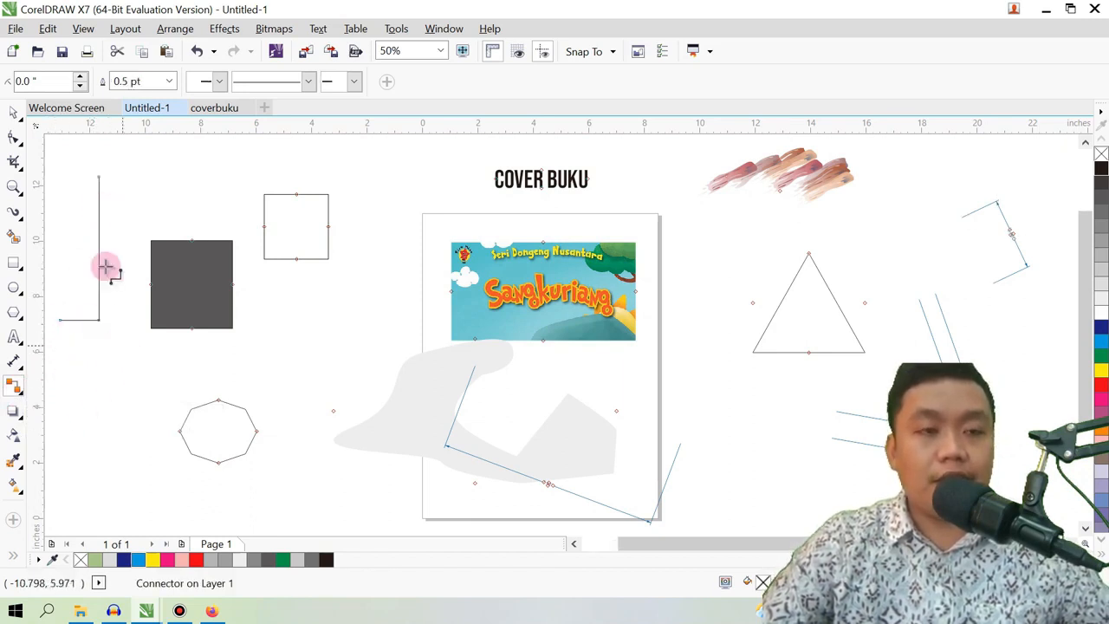
pyautogui.click(13, 137)
pyautogui.moveTo(100, 319)
pyautogui.mouseDown()
pyautogui.moveTo(100, 238)
pyautogui.moveTo(109, 302)
pyautogui.moveTo(95, 317)
pyautogui.mouseUp()
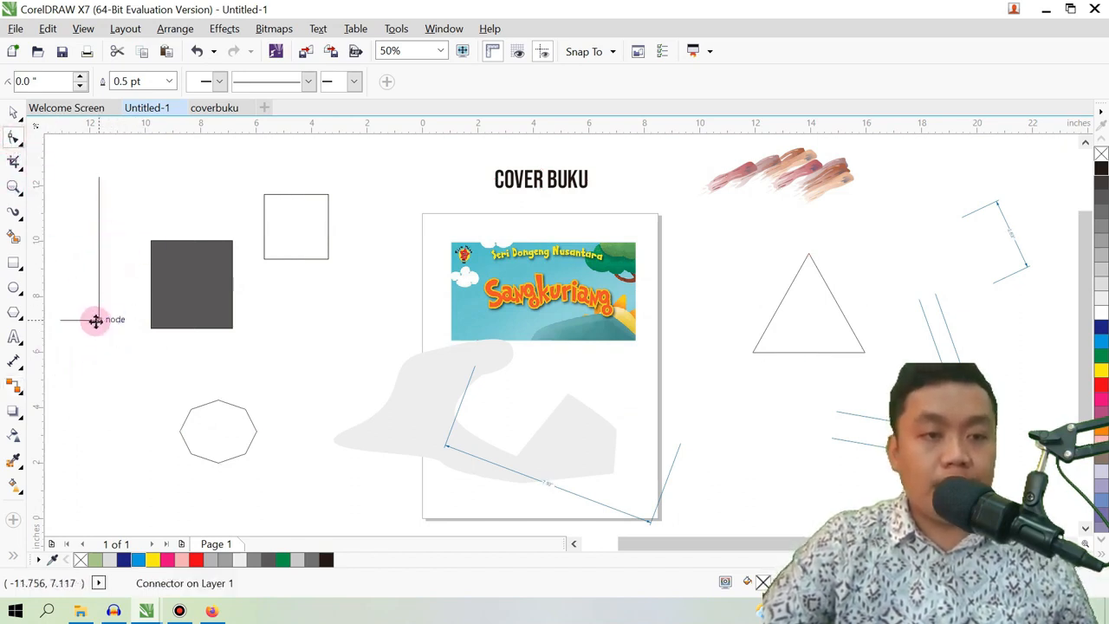
# Step: Draw a rounded right-angle connector between the dark gray square and the light gray freeform shape
pyautogui.click(19, 392)
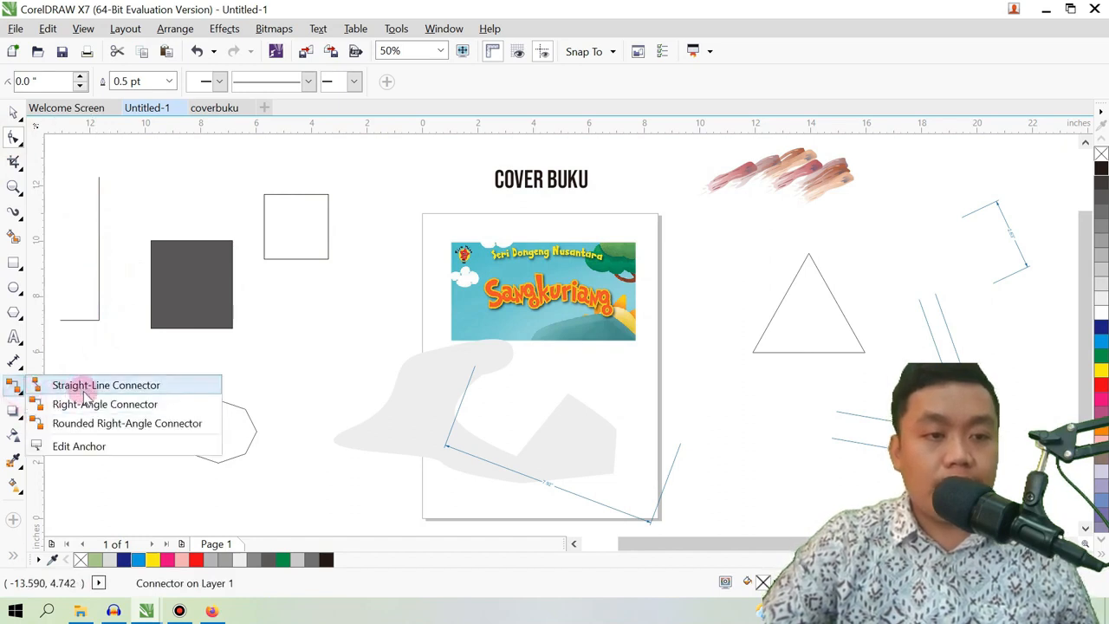
pyautogui.click(86, 423)
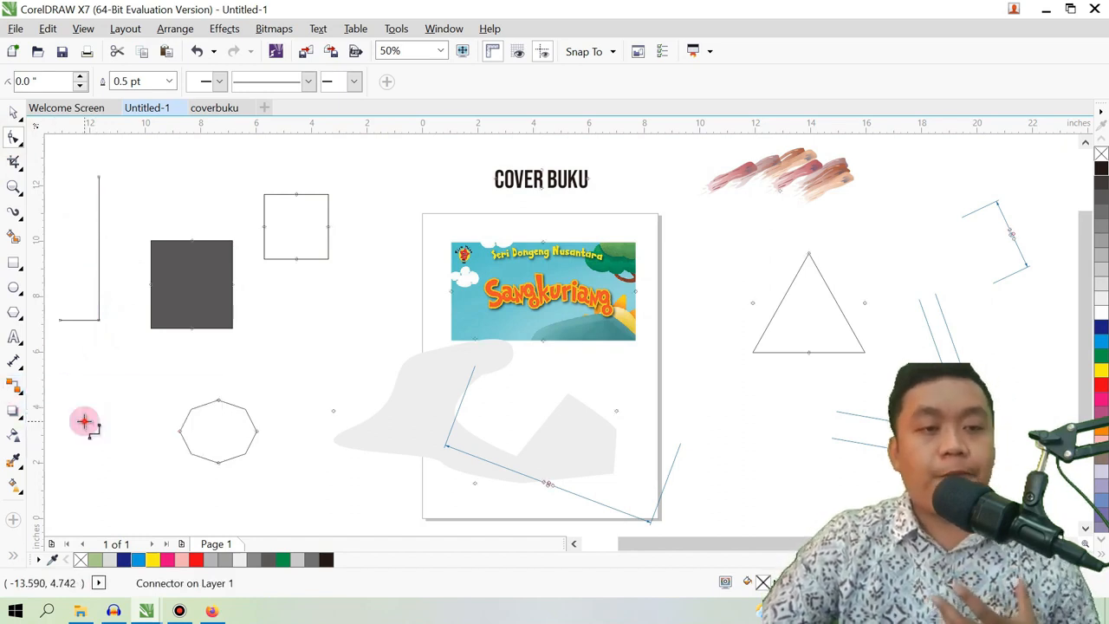
pyautogui.moveTo(291, 325); pyautogui.dragTo(360, 392)
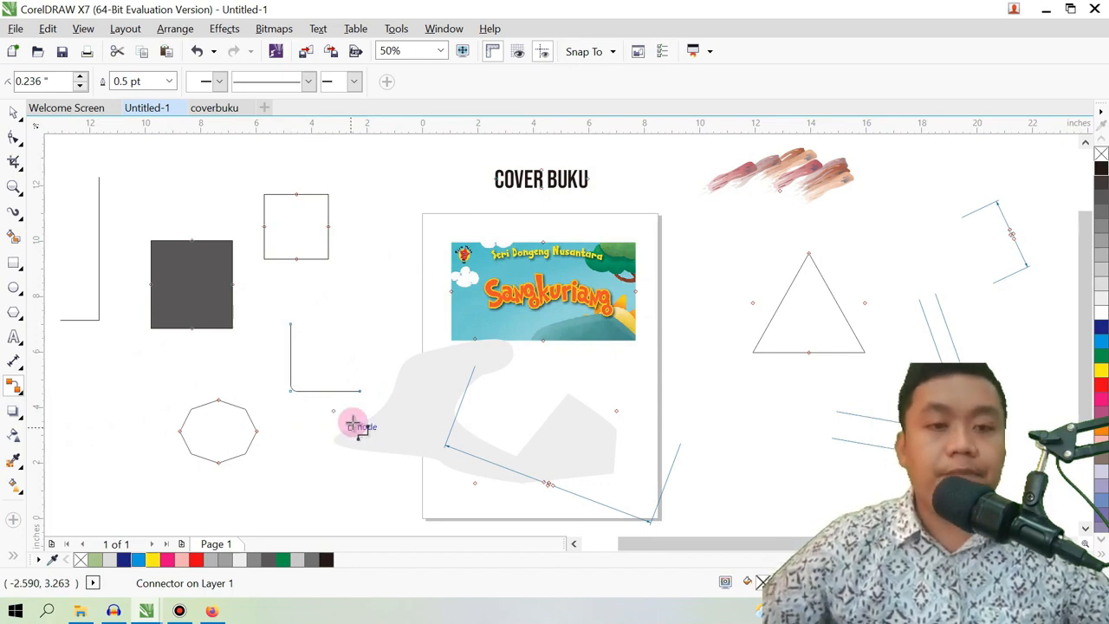
# Step: Delete the right-angle connector, the two squares and the octagon left of the page
pyautogui.click(13, 113)
pyautogui.click(100, 211)
pyautogui.moveTo(130, 175); pyautogui.dragTo(340, 481)
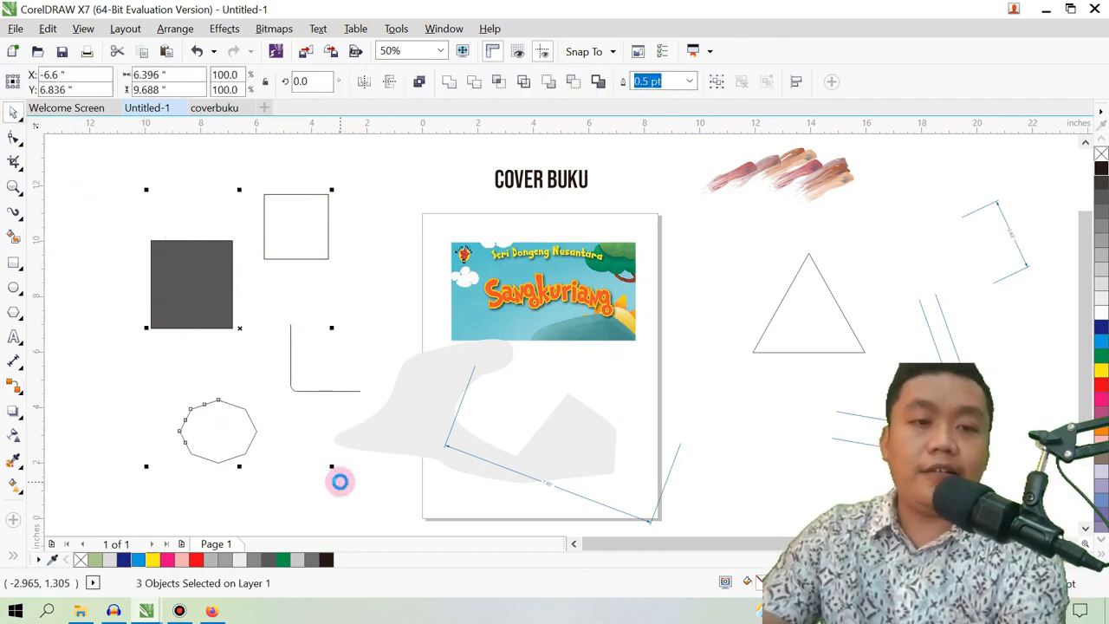
pyautogui.press('Delete')
# Step: Delete the triangle, the brush strokes and the small dimensions to the right of the page
pyautogui.moveTo(1007, 491); pyautogui.dragTo(736, 153)
pyautogui.press('Delete')
pyautogui.click(823, 186)
pyautogui.press('Delete')
pyautogui.moveTo(963, 187); pyautogui.dragTo(1022, 322)
pyautogui.press('Delete')
# Step: Delete the rounded connector, the light gray freeform shape and the long dimension on the page
pyautogui.moveTo(820, 482); pyautogui.dragTo(251, 371)
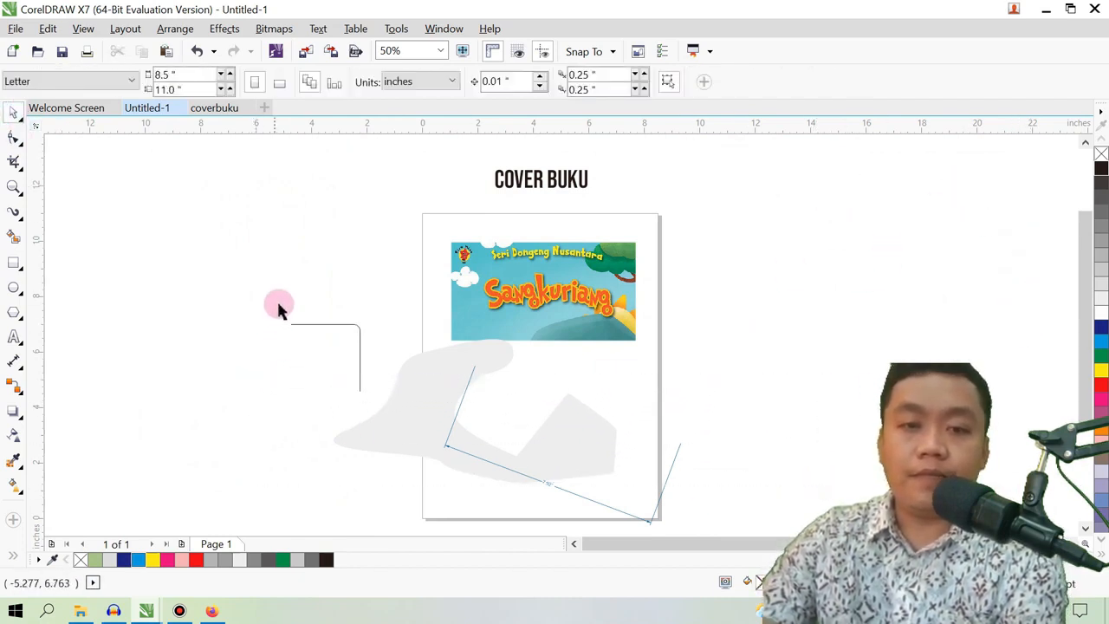
pyautogui.click(359, 376)
pyautogui.press('Delete')
pyautogui.click(458, 417)
pyautogui.press('Delete')
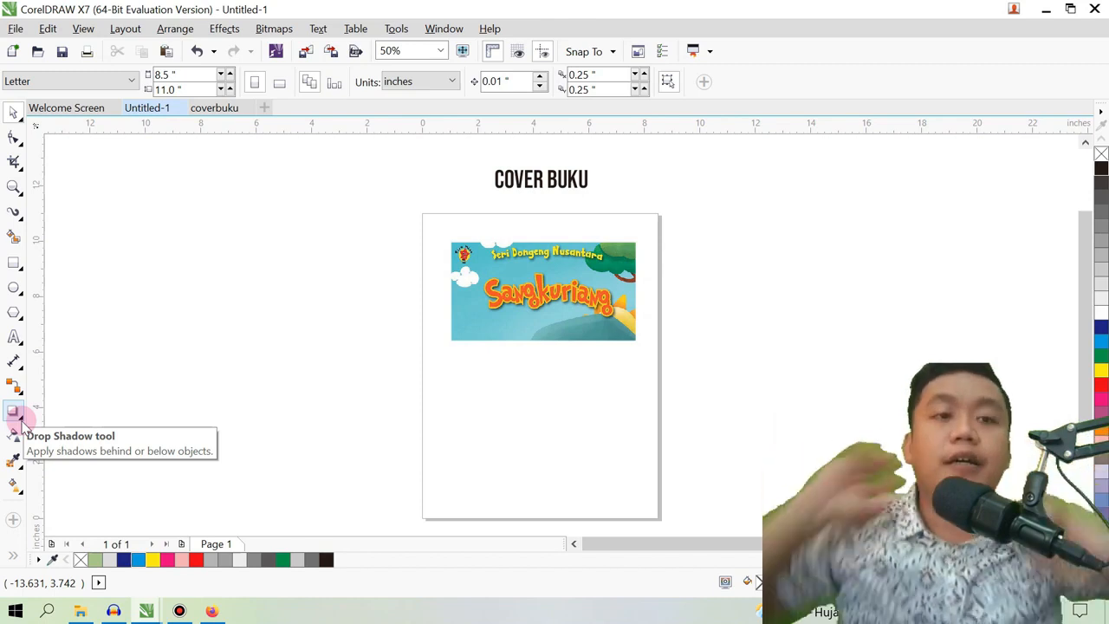
# Step: Move the cover image down toward the middle of the page and keep it selected
pyautogui.click(507, 312)
pyautogui.moveTo(506, 312); pyautogui.dragTo(508, 353)
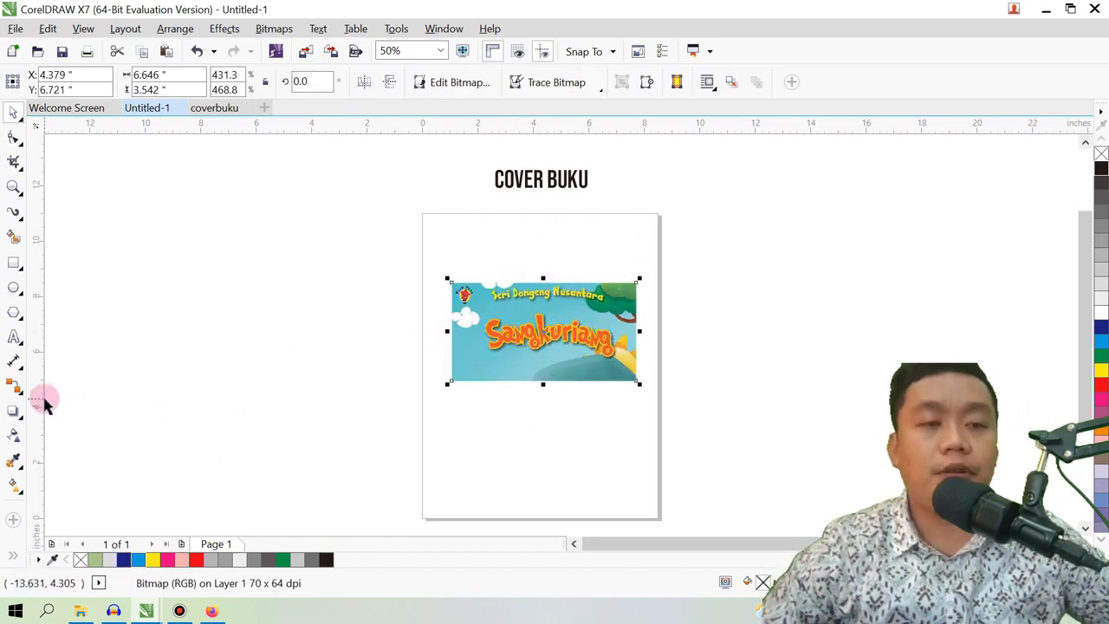
pyautogui.click(566, 346)
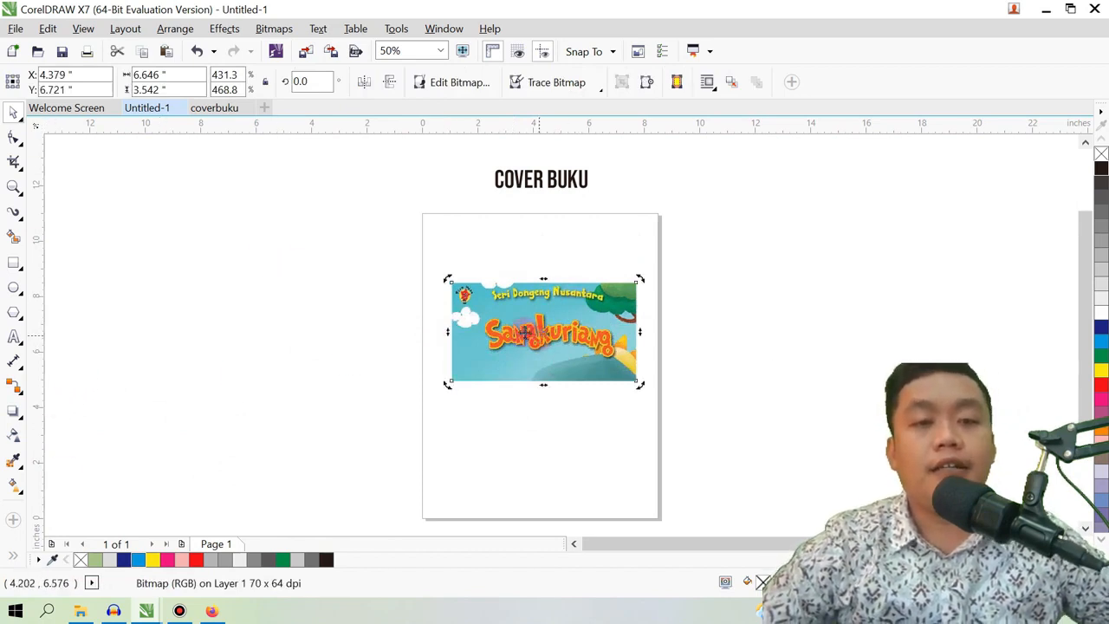
# Step: Apply a perspective drop shadow from the cover image's left edge and redirect it to an angle of about 11 degrees
pyautogui.click(16, 417)
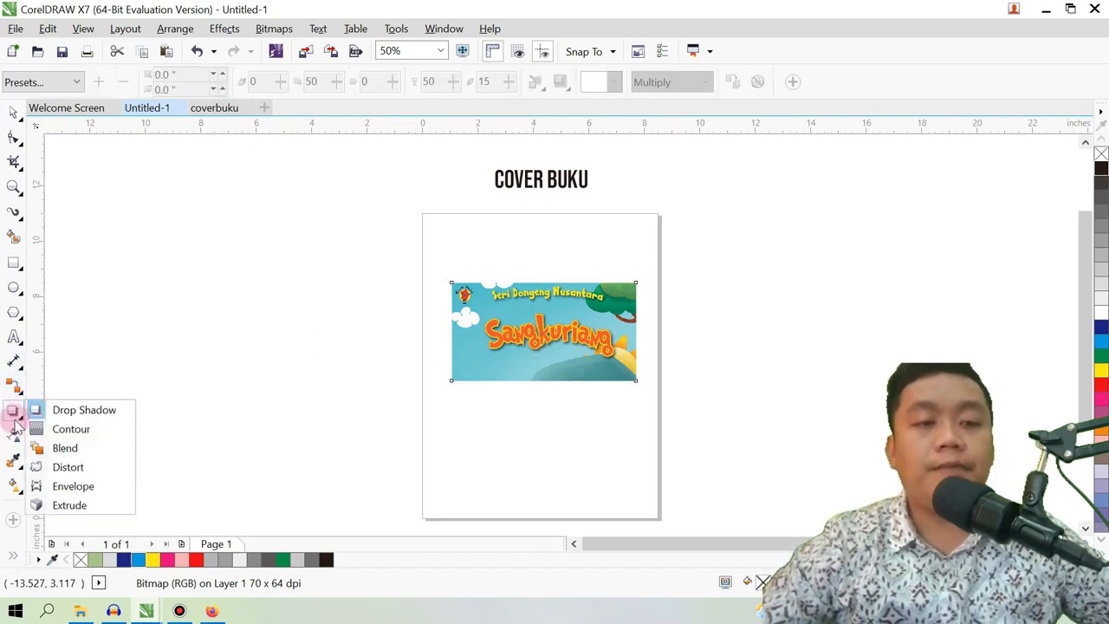
pyautogui.click(67, 409)
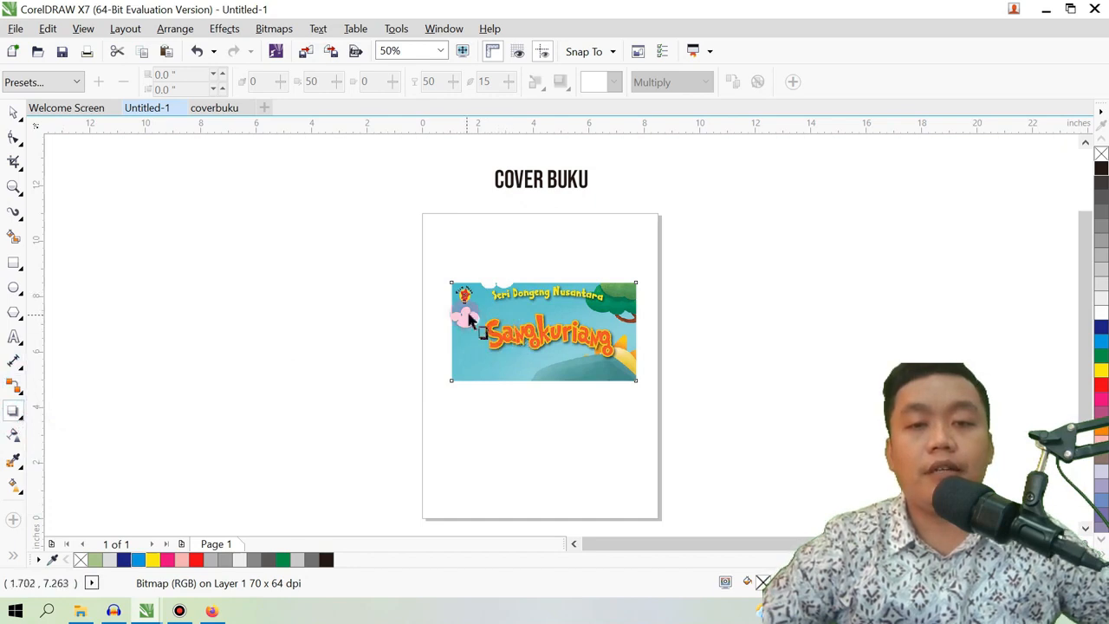
pyautogui.moveTo(451, 331); pyautogui.dragTo(642, 335)
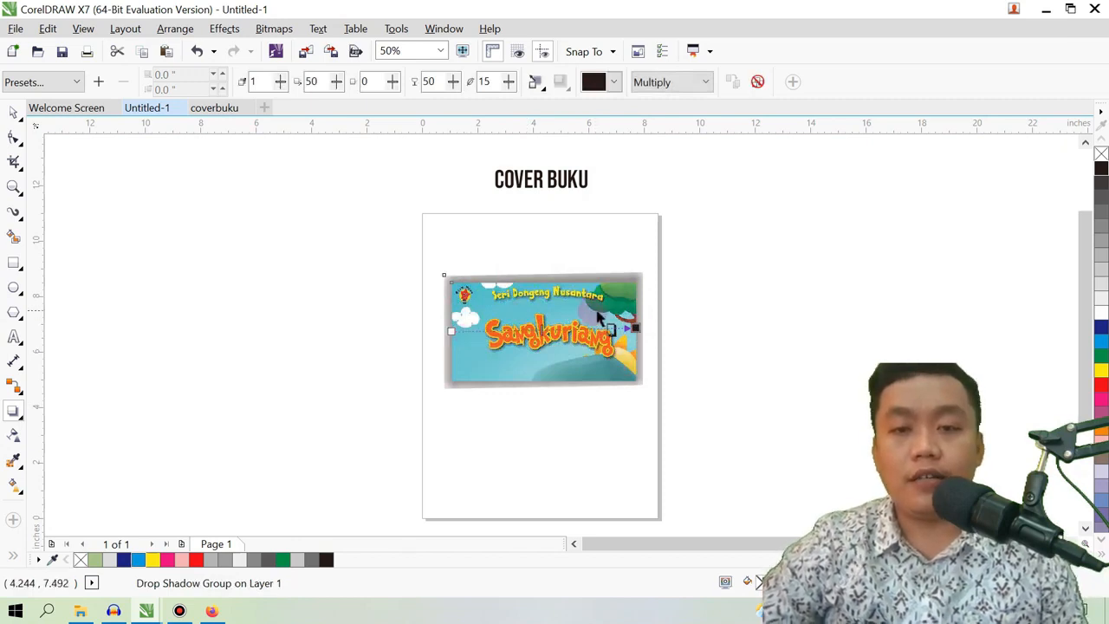
pyautogui.moveTo(630, 336); pyautogui.dragTo(534, 334)
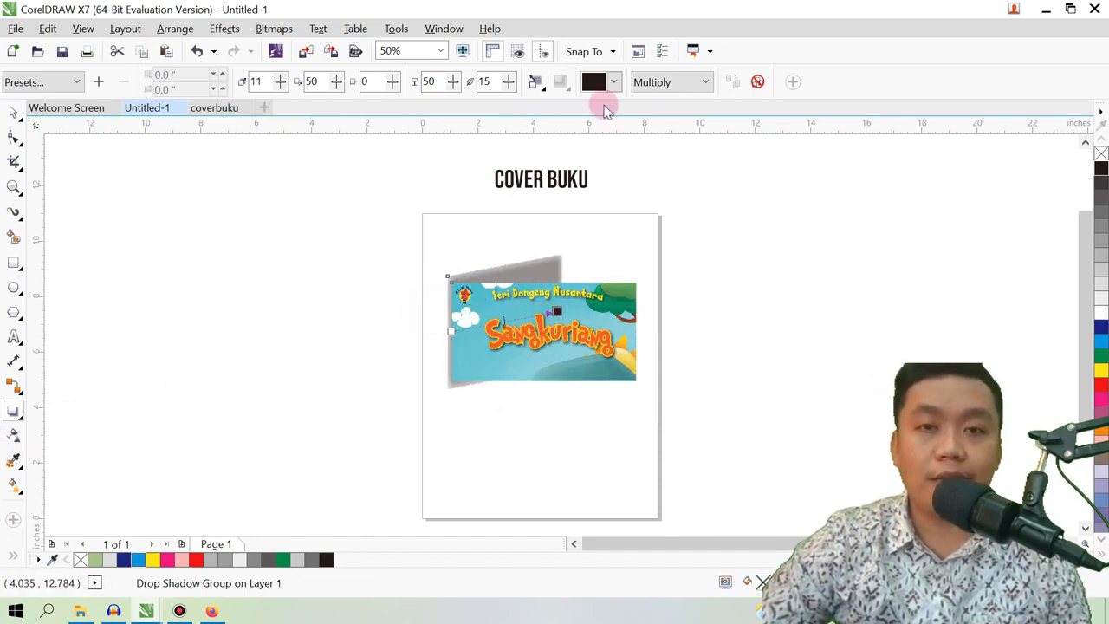
# Step: Set the shadow's merge mode to Normal and pull it just past the image's left edge, at about 170 degrees
pyautogui.click(19, 417)
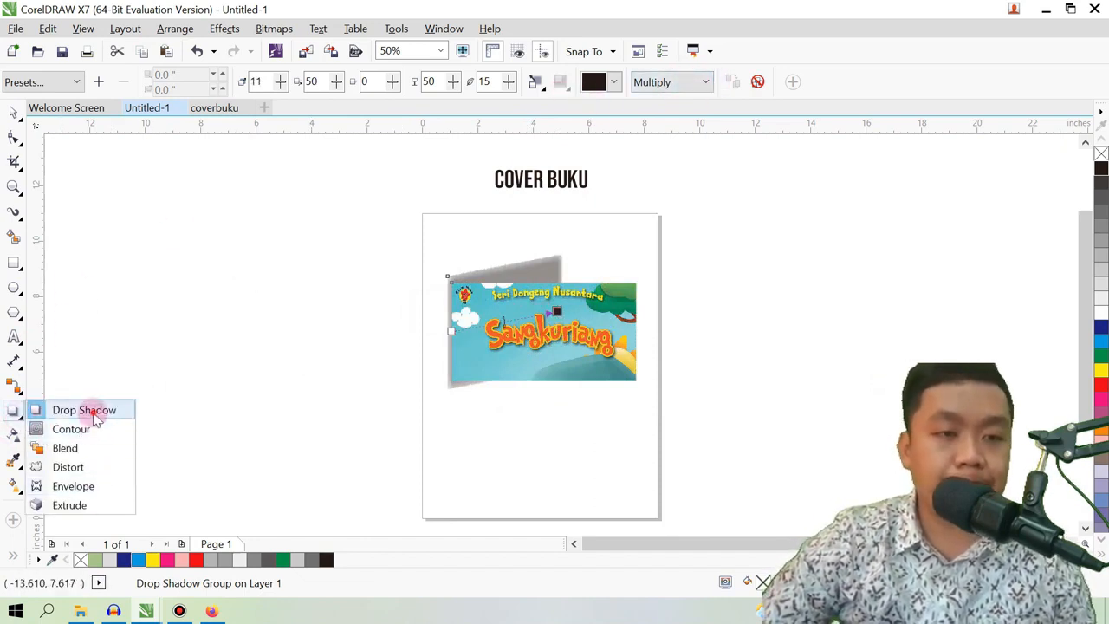
pyautogui.click(77, 408)
pyautogui.click(645, 84)
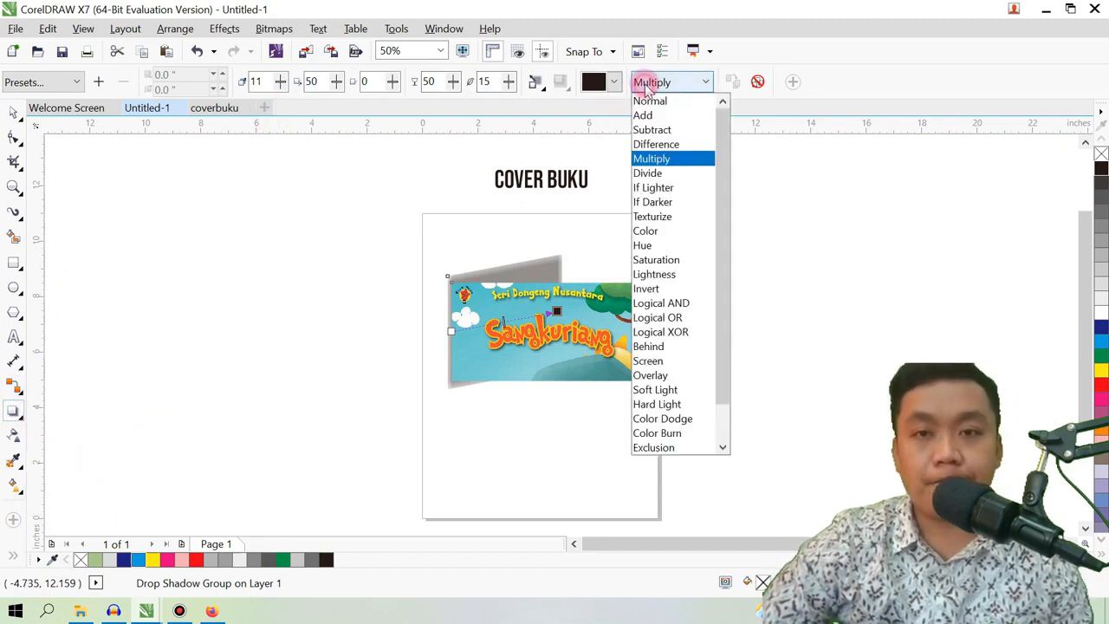
pyautogui.click(650, 101)
pyautogui.moveTo(512, 334); pyautogui.dragTo(441, 330)
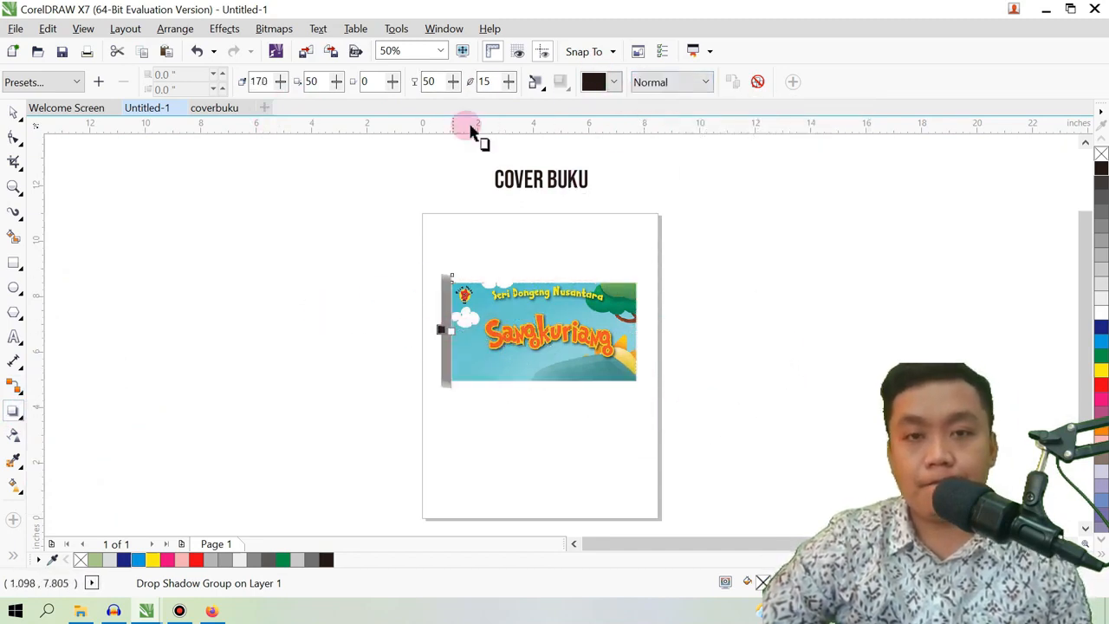
# Step: Try a flat drop shadow offset about -4.04 and 2.01 inches from the cover image, and undo the last shadow changes
pyautogui.moveTo(452, 338); pyautogui.dragTo(398, 335)
pyautogui.moveTo(523, 341); pyautogui.dragTo(337, 232)
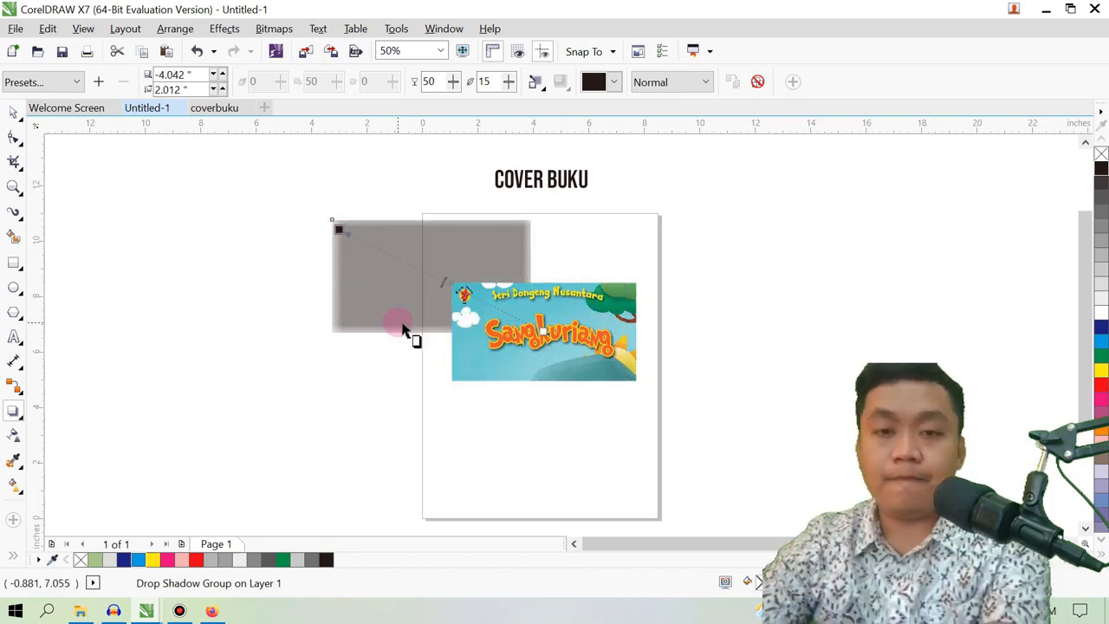
pyautogui.click(13, 114)
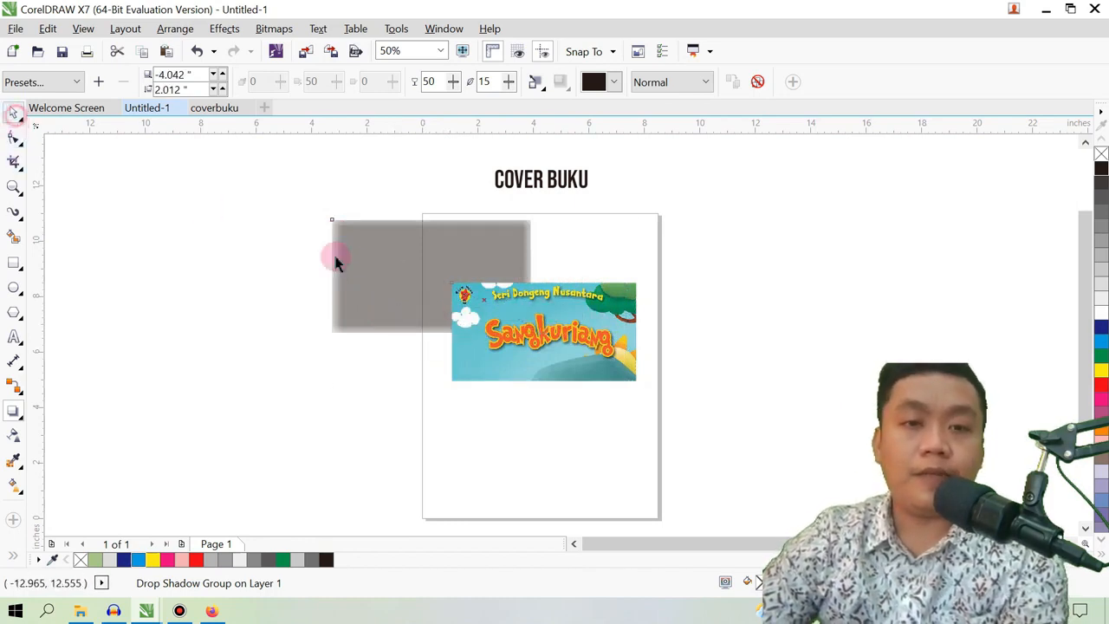
pyautogui.click(409, 269)
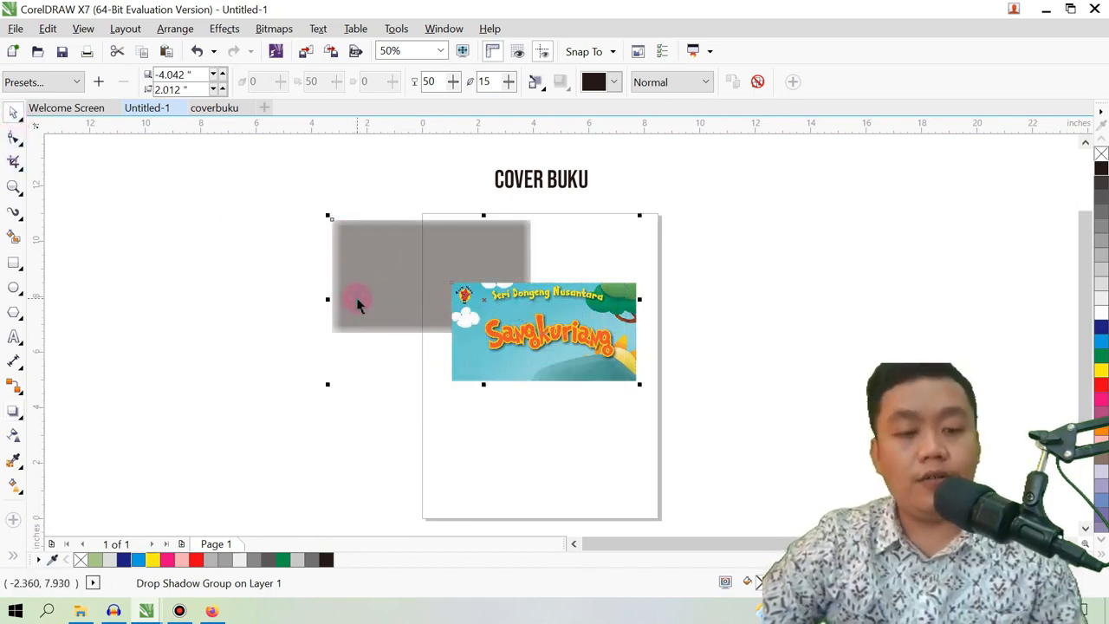
pyautogui.hotkey('ctrl', 'z')
pyautogui.hotkey('ctrl', 'z')
pyautogui.hotkey('ctrl', 'z')
pyautogui.hotkey('ctrl', 'z')
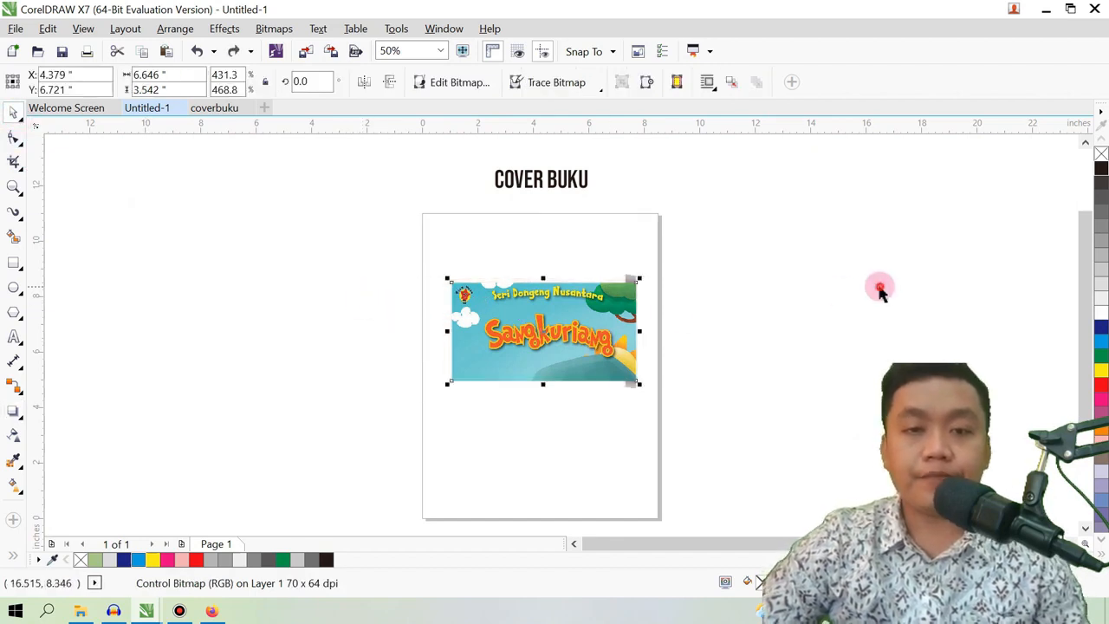
# Step: Recast the cover image's drop shadow from its left edge to beyond its right edge, at about 358 degrees
pyautogui.click(15, 411)
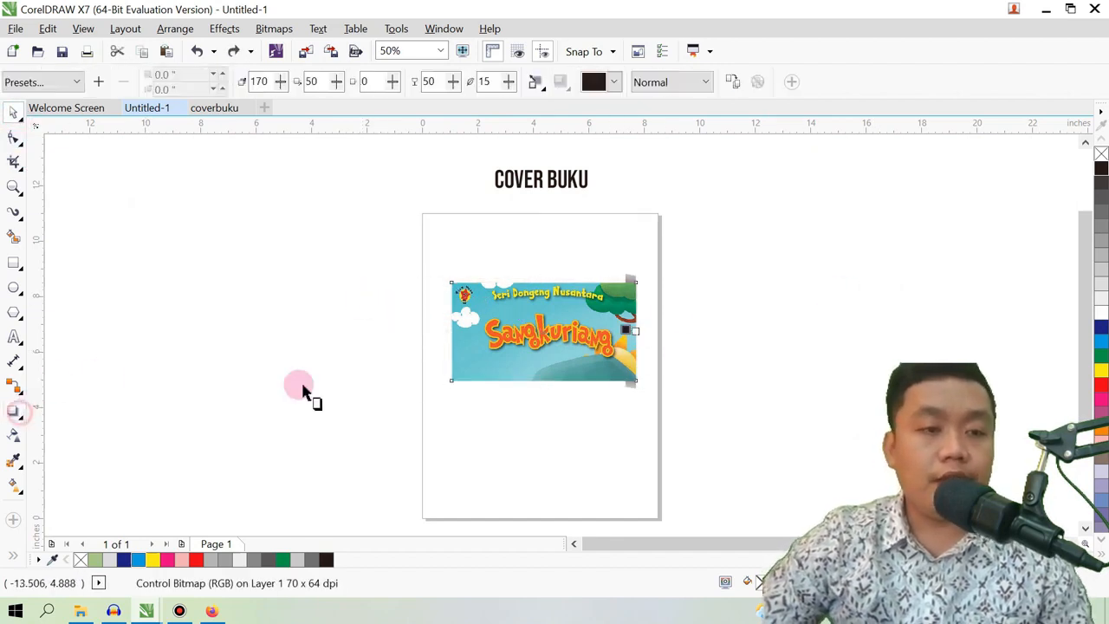
pyautogui.moveTo(451, 331); pyautogui.dragTo(649, 336)
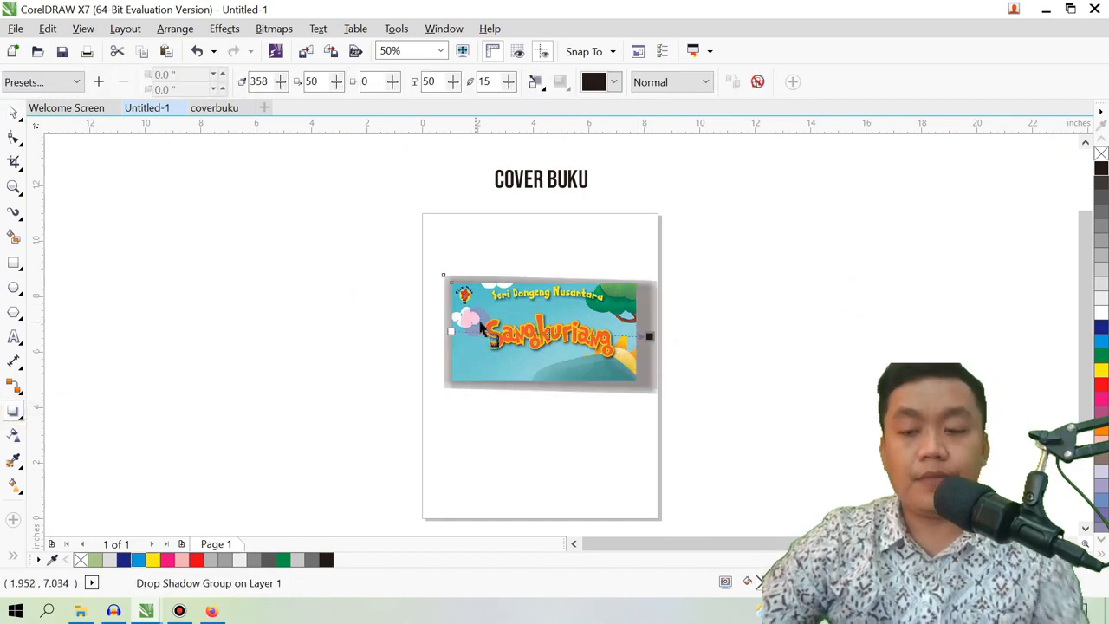
pyautogui.click(19, 416)
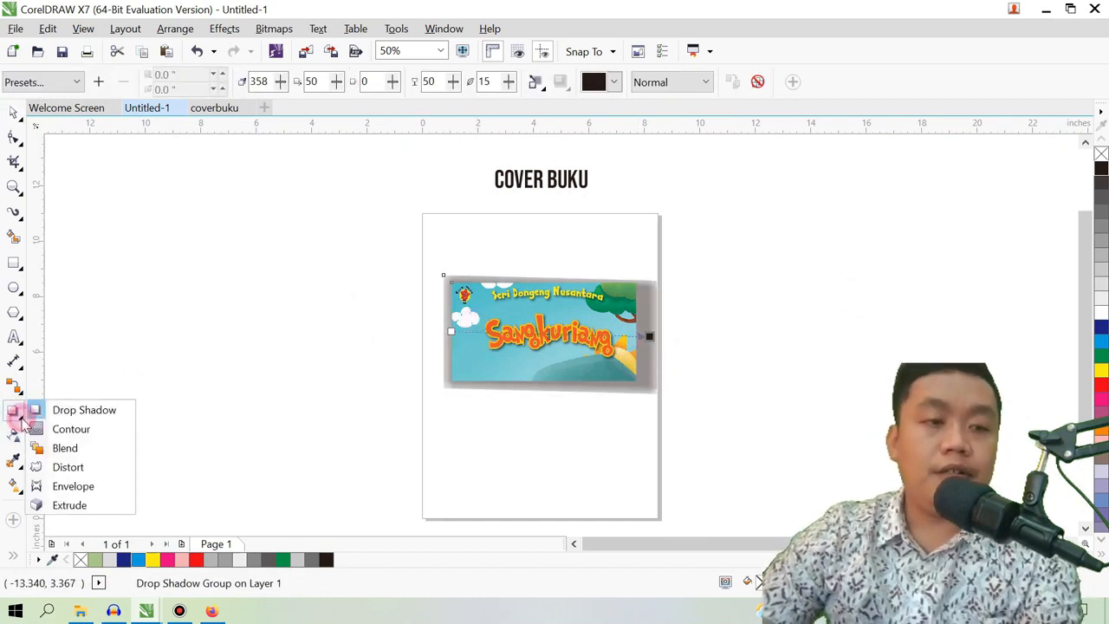
pyautogui.click(203, 373)
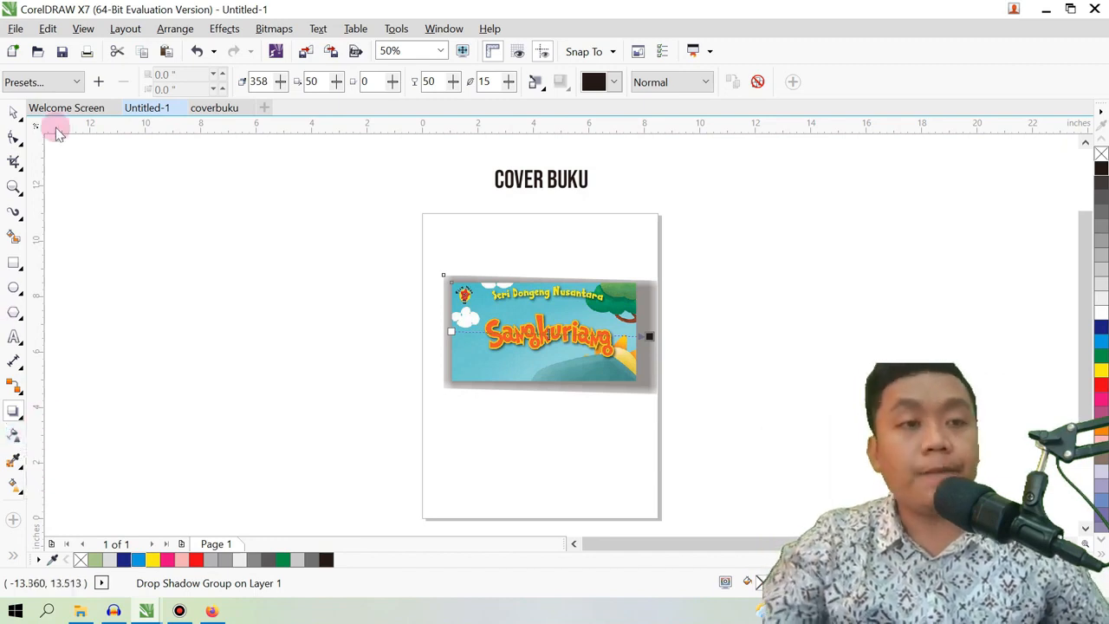
# Step: Delete the cover image together with its drop shadow from the page
pyautogui.click(13, 112)
pyautogui.click(632, 344)
pyautogui.click(750, 309)
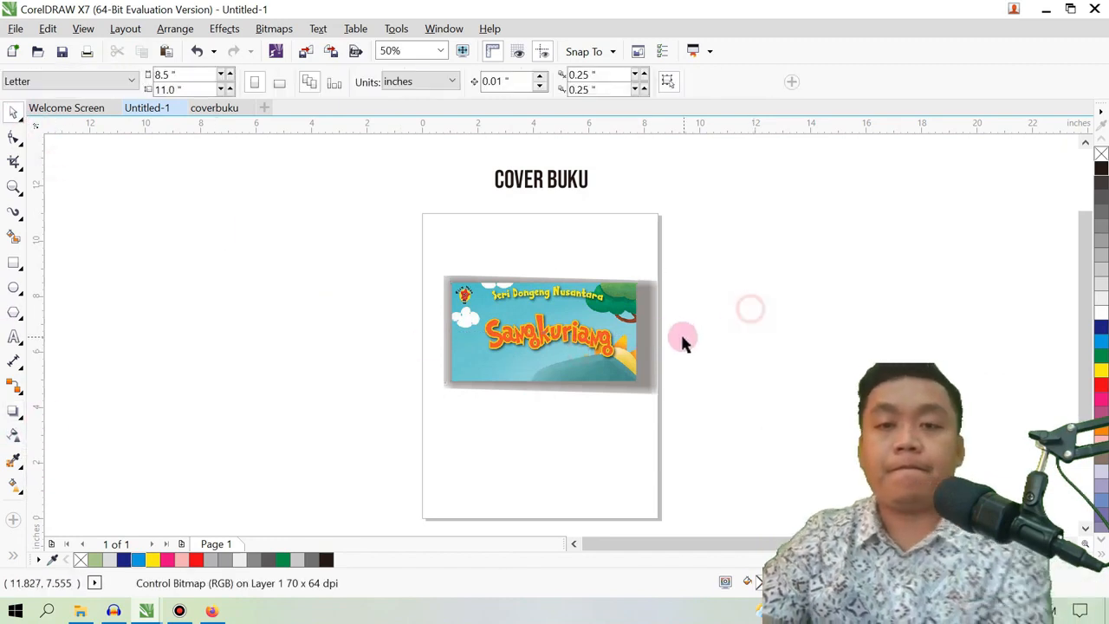
pyautogui.click(651, 322)
pyautogui.press('Delete')
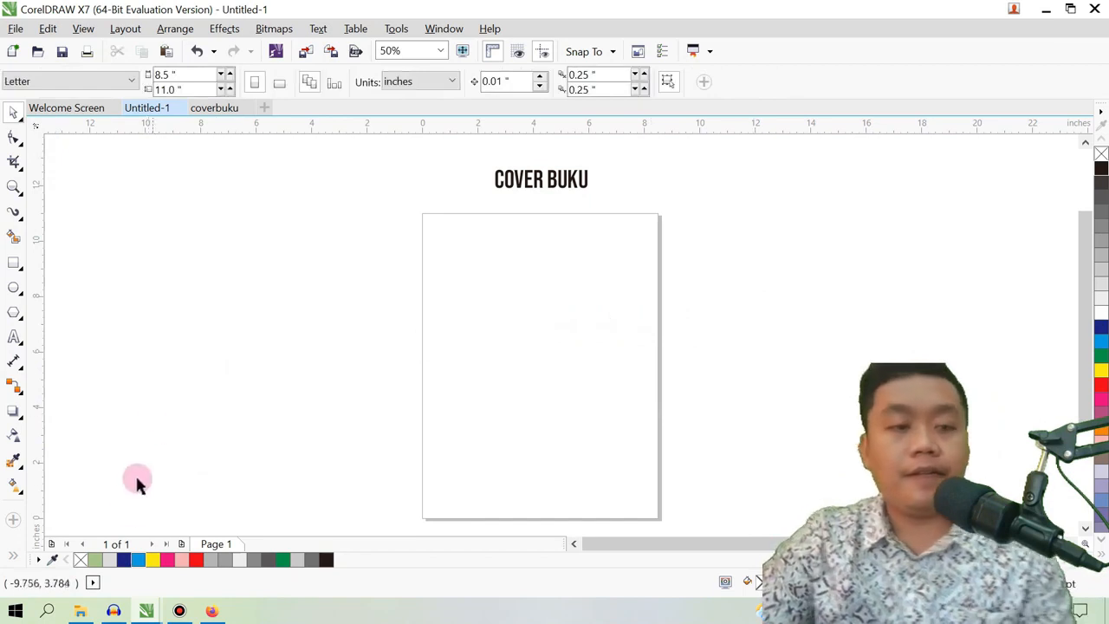
# Step: Restore the deleted cover image with its drop shadow, enlarge it, and move it lower on the page
pyautogui.hotkey('ctrl', 'z')
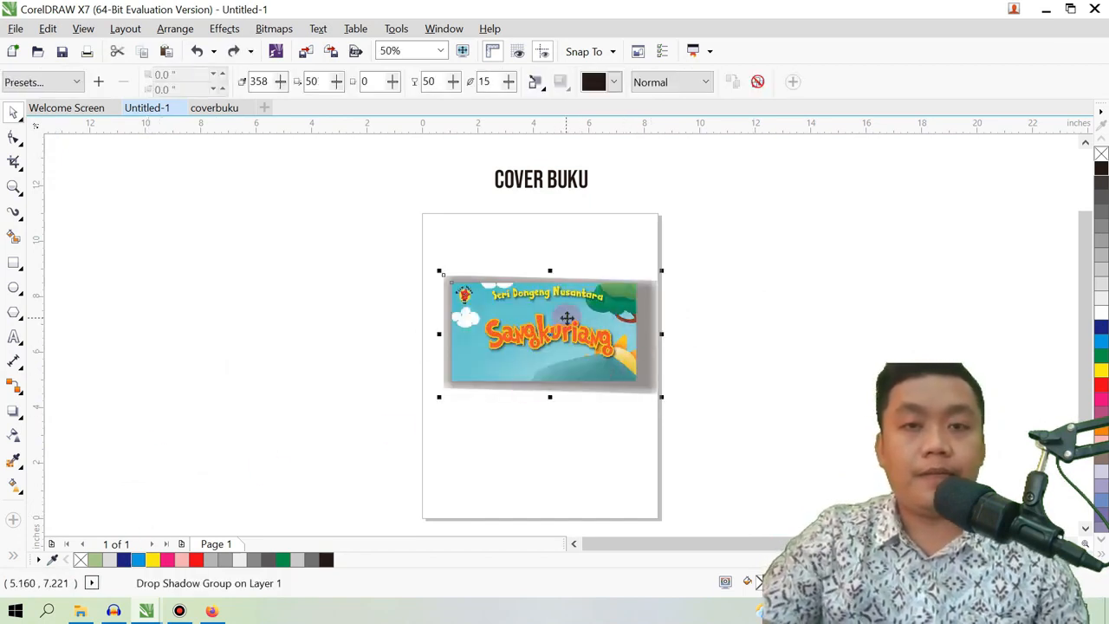
pyautogui.moveTo(550, 270); pyautogui.dragTo(550, 213)
pyautogui.moveTo(436, 305); pyautogui.dragTo(348, 305)
pyautogui.moveTo(539, 279); pyautogui.dragTo(569, 357)
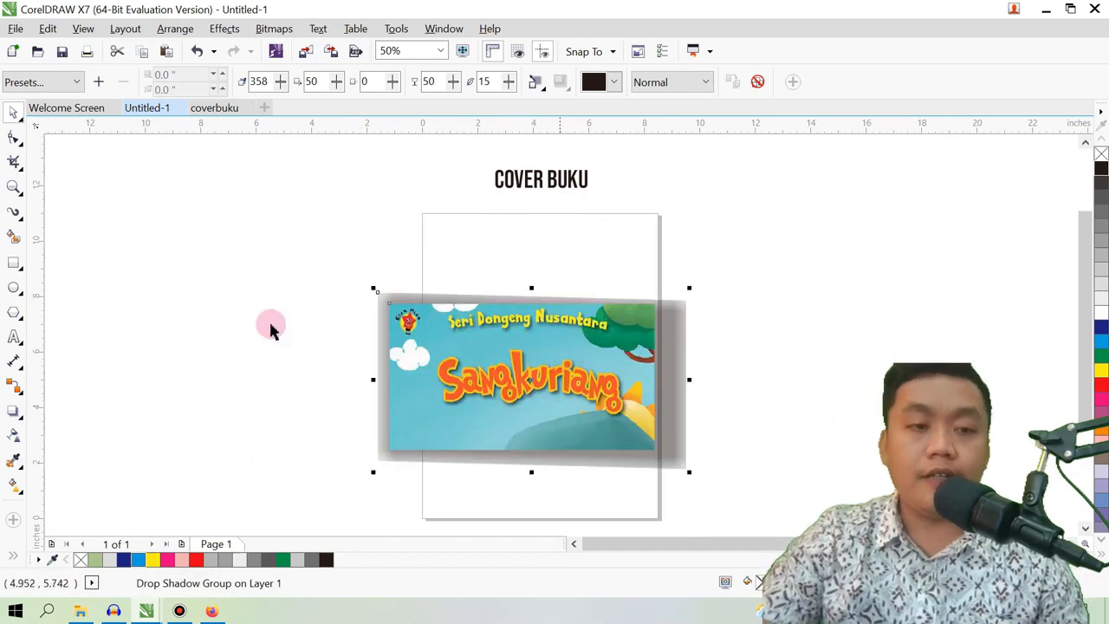
# Step: Try a linear transparency at about -4.4 degrees across the shadowed cover image, and delete the image
pyautogui.click(15, 438)
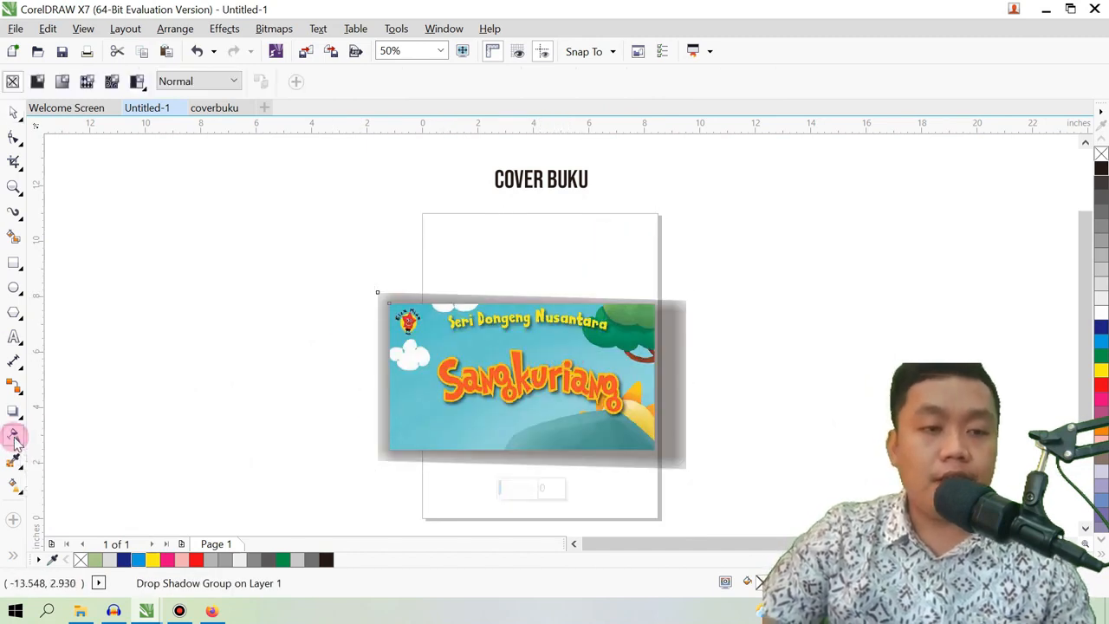
pyautogui.moveTo(262, 358); pyautogui.dragTo(533, 367)
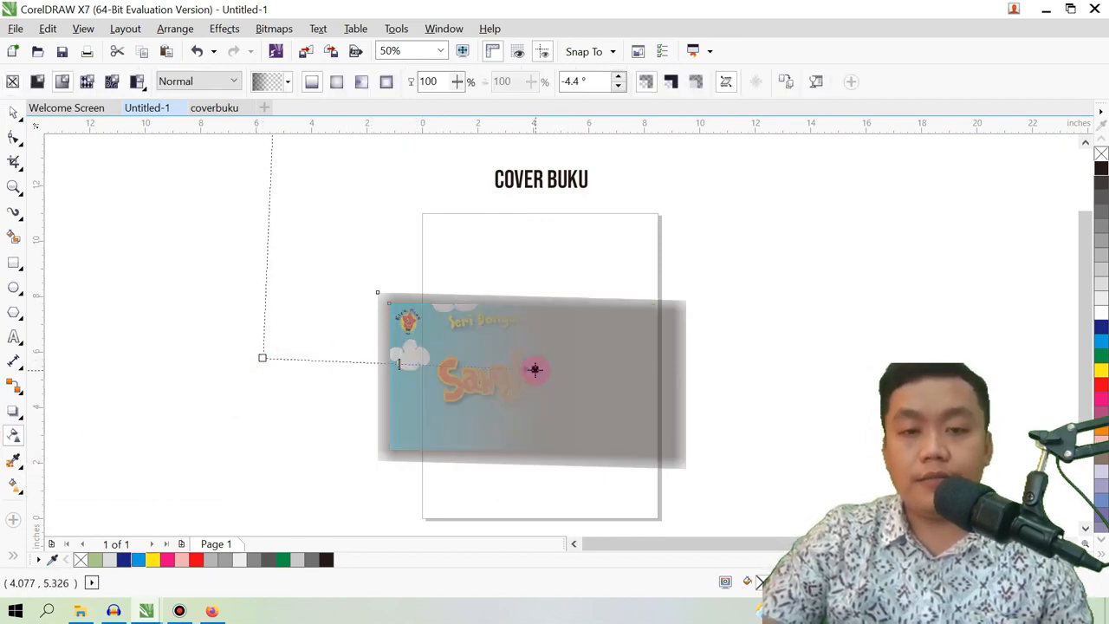
pyautogui.click(15, 113)
pyautogui.press('Delete')
pyautogui.click(215, 107)
pyautogui.click(162, 109)
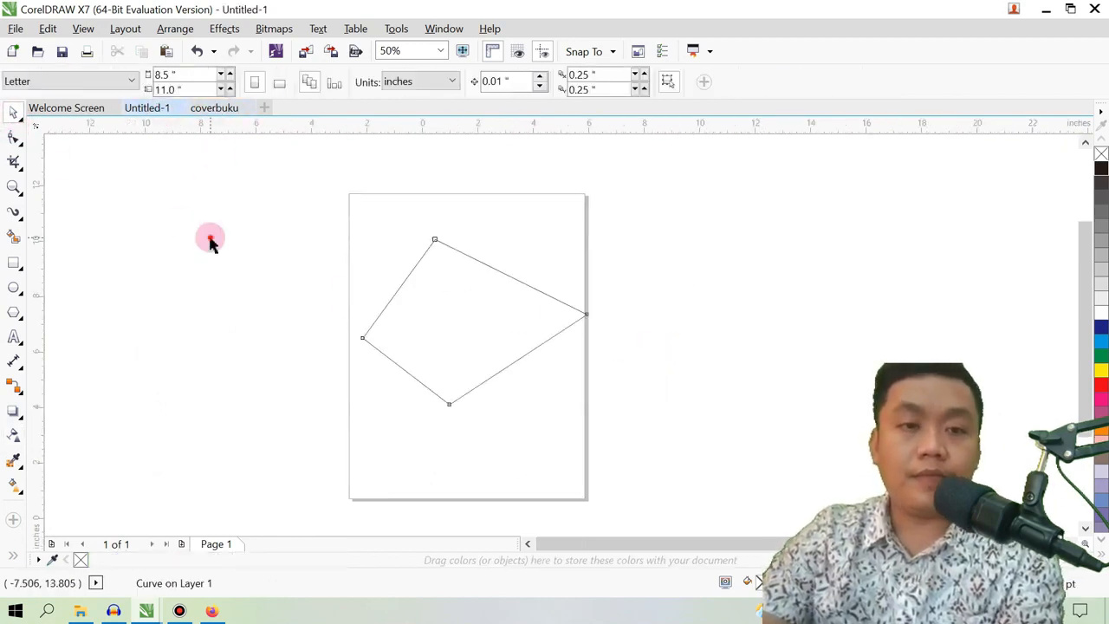
pyautogui.click(79, 612)
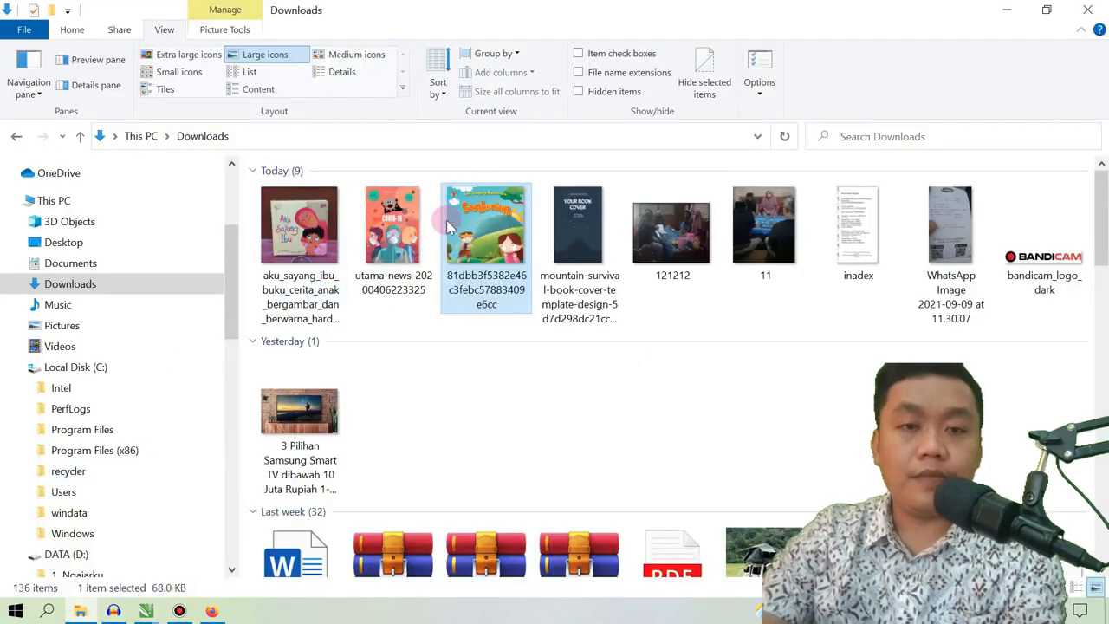
pyautogui.moveTo(392, 232); pyautogui.dragTo(589, 338)
# Step: Enlarge the COVID-19 cover image to about 7.88 by 9.23 inches and position it over most of the page
pyautogui.moveTo(549, 281); pyautogui.dragTo(365, 226)
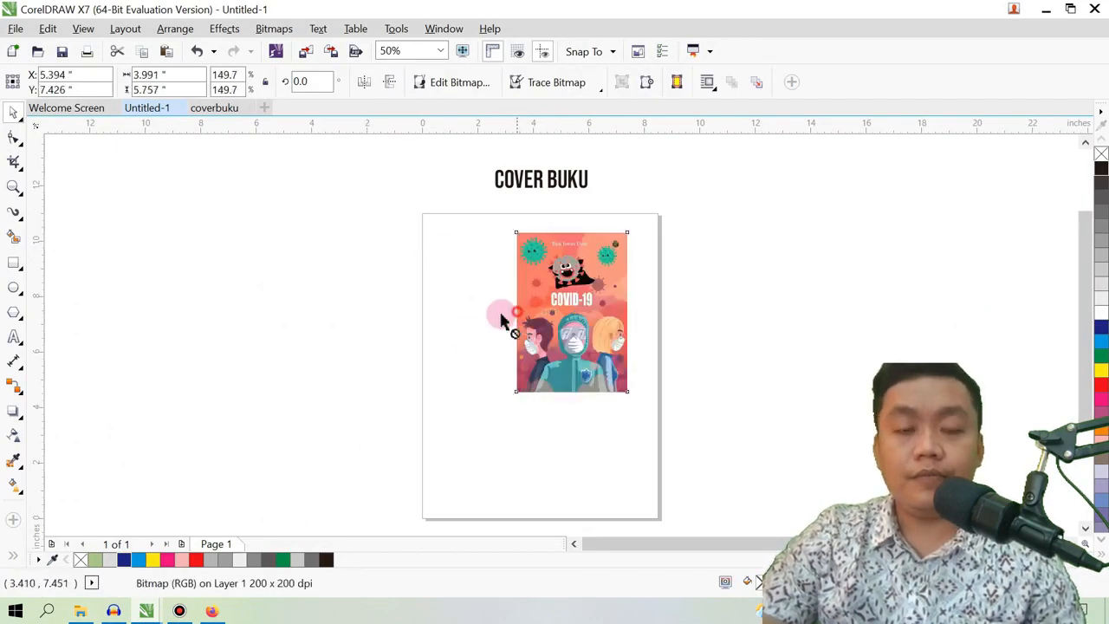
pyautogui.moveTo(505, 321); pyautogui.dragTo(460, 323)
pyautogui.moveTo(586, 401); pyautogui.dragTo(685, 497)
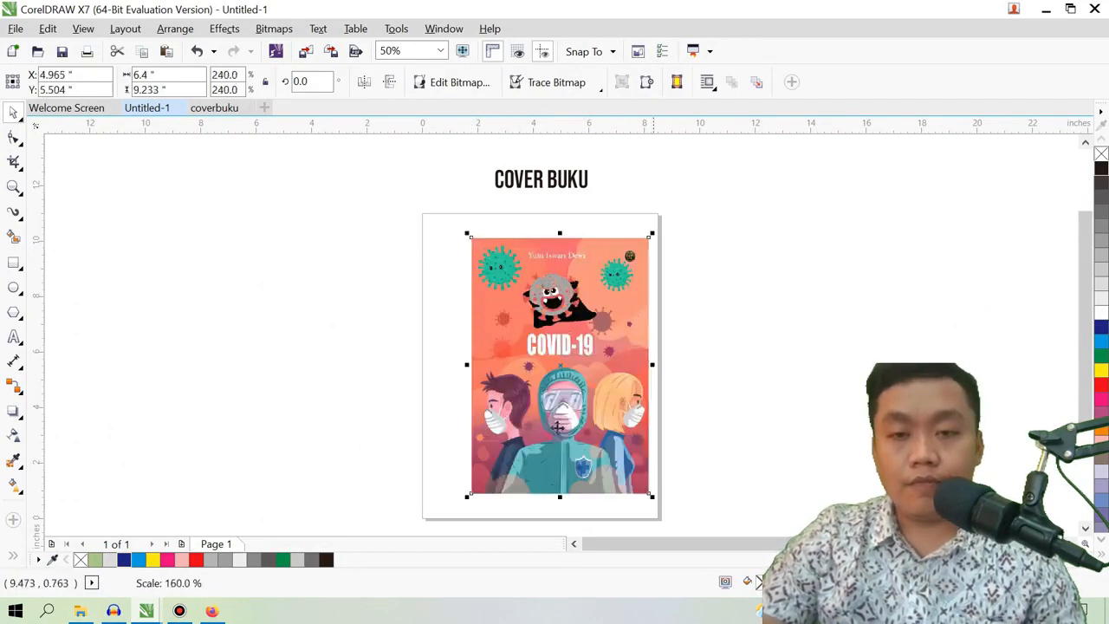
pyautogui.moveTo(466, 364); pyautogui.dragTo(421, 364)
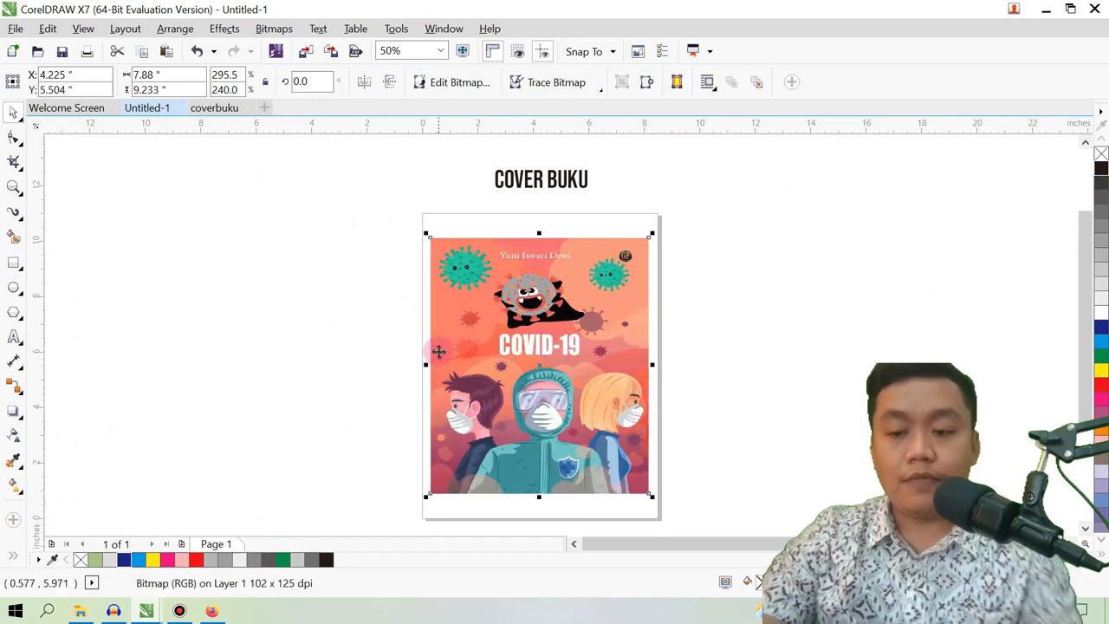
pyautogui.click(874, 292)
pyautogui.moveTo(555, 347); pyautogui.dragTo(556, 336)
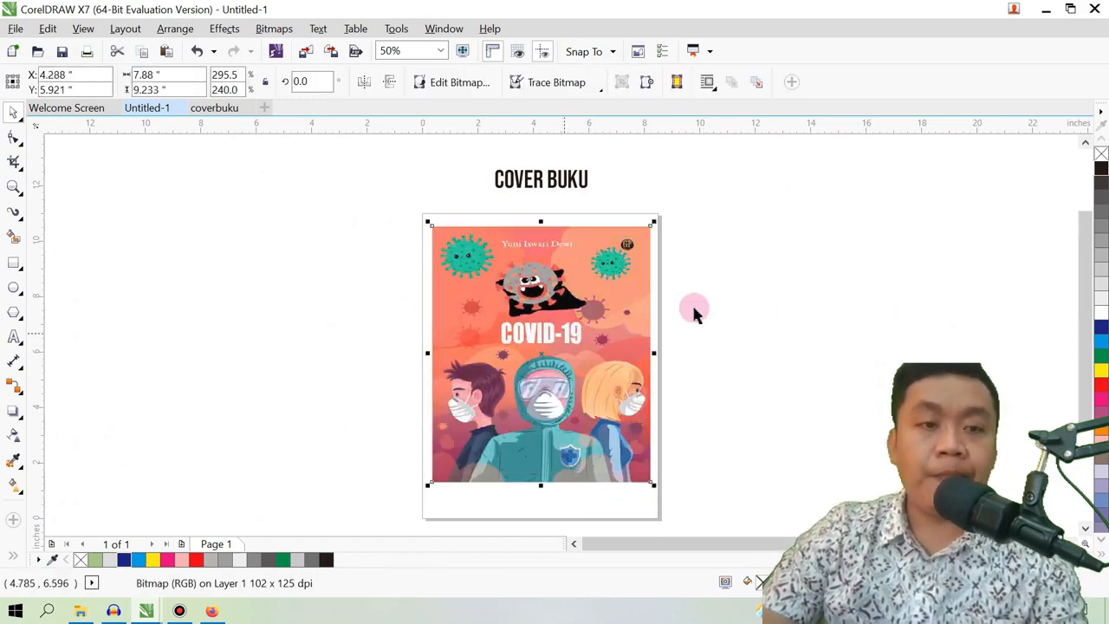
pyautogui.click(767, 280)
# Step: Try a linear transparency at about -2.7 degrees on the COVID-19 cover, shift its midpoint towards the faded end, and undo both
pyautogui.click(14, 434)
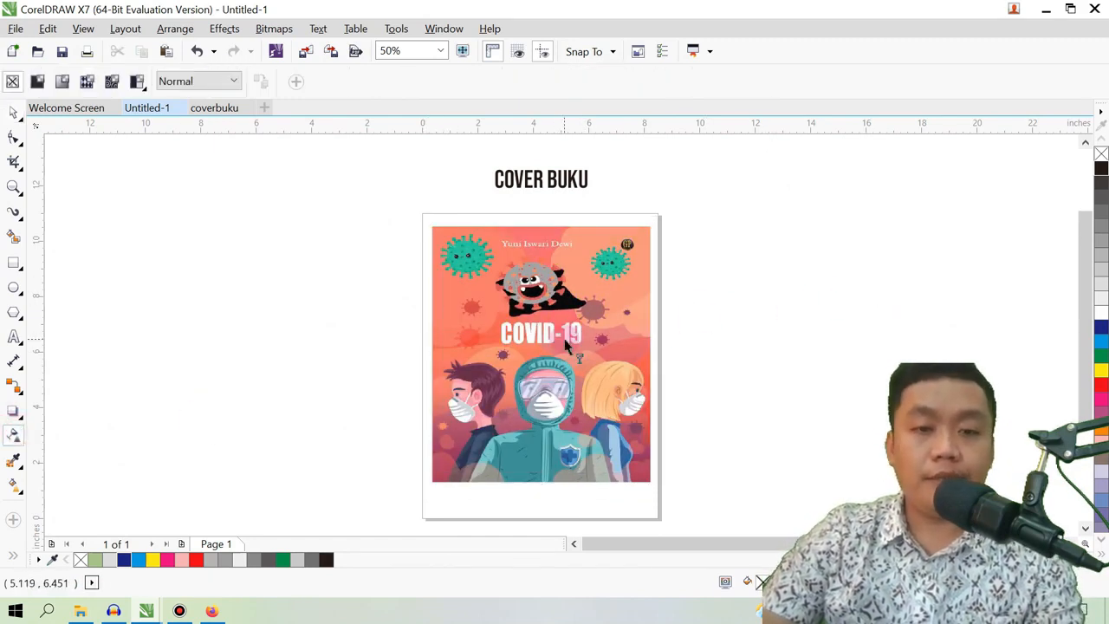
pyautogui.click(566, 345)
pyautogui.moveTo(538, 364); pyautogui.dragTo(574, 357)
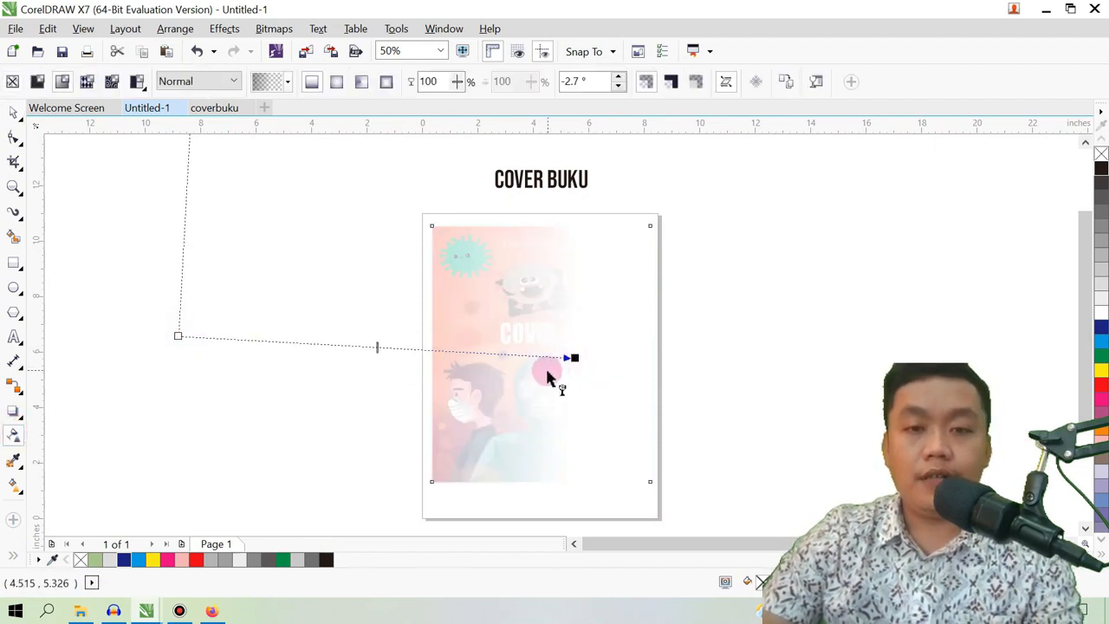
pyautogui.moveTo(377, 347); pyautogui.dragTo(520, 355)
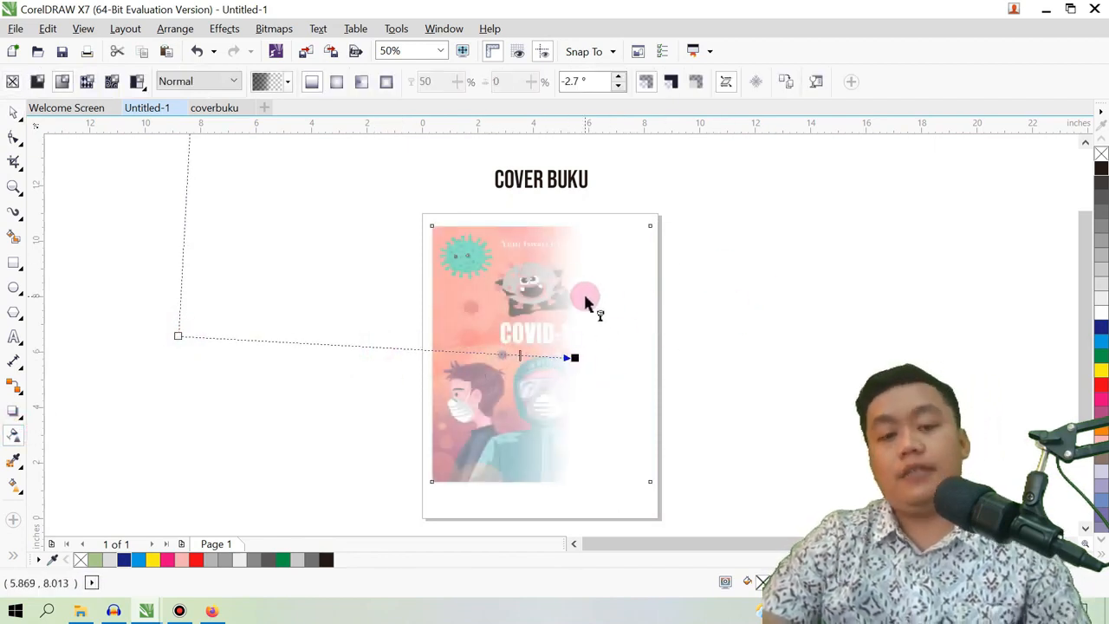
pyautogui.hotkey('ctrl', 'z')
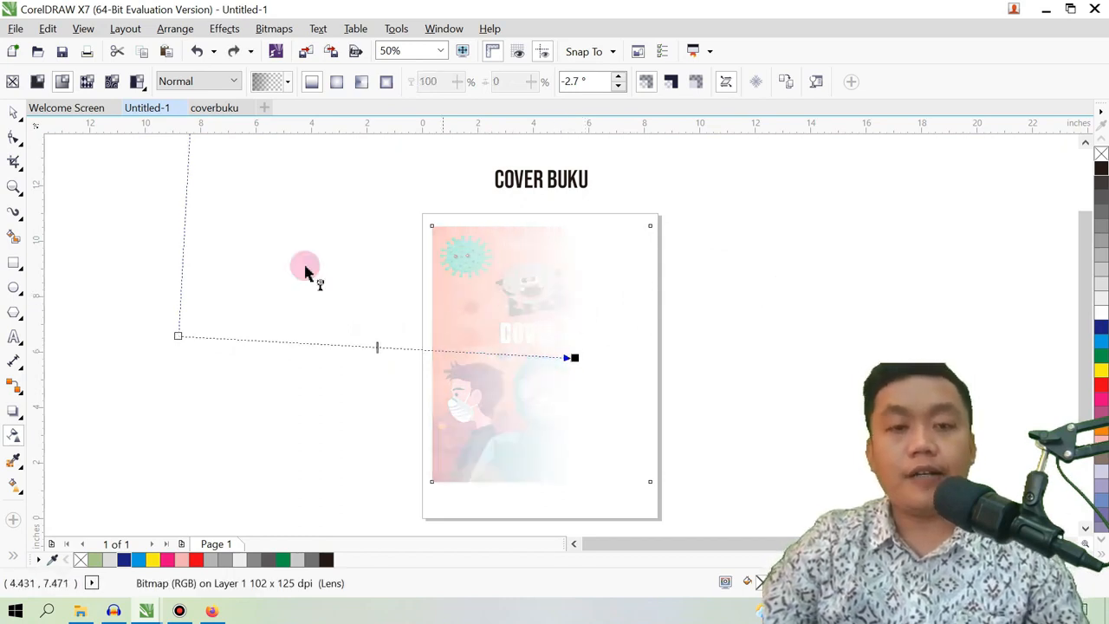
pyautogui.click(13, 113)
pyautogui.click(359, 320)
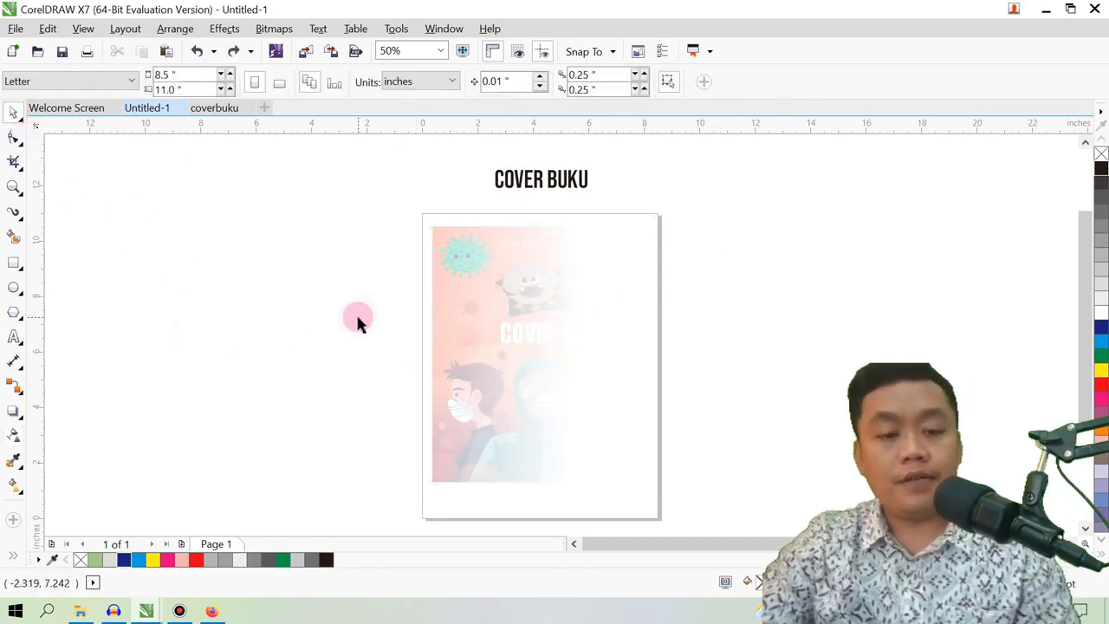
pyautogui.hotkey('ctrl', 'z')
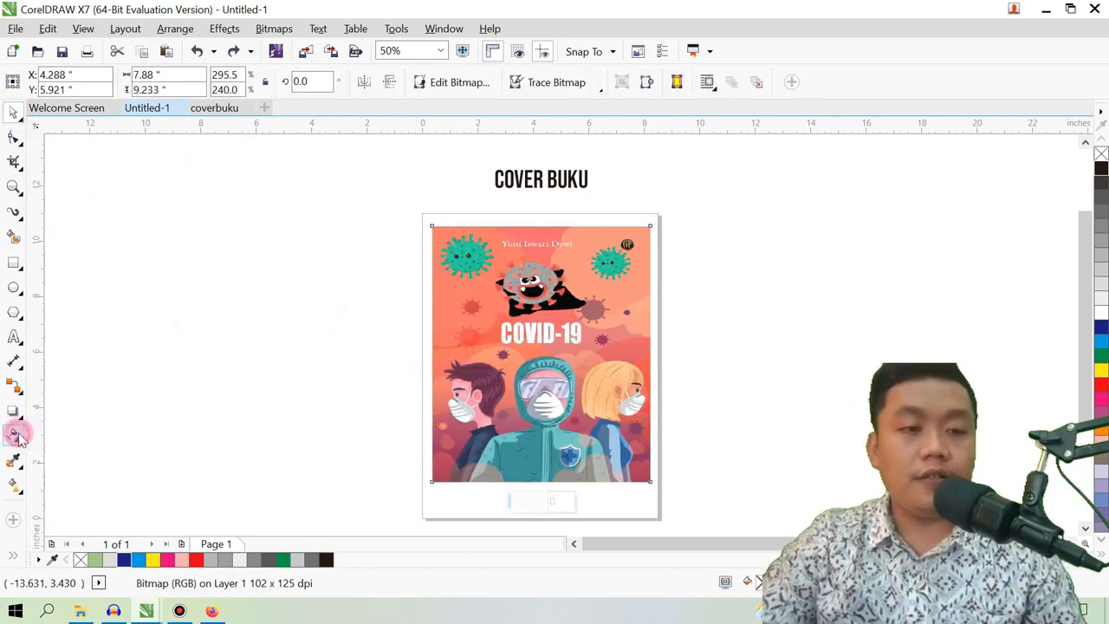
# Step: Apply a linear transparency to the COVID-19 cover, fading from its middle to just past its right edge at about -2.3 degrees
pyautogui.click(15, 435)
pyautogui.moveTo(496, 354); pyautogui.dragTo(588, 356)
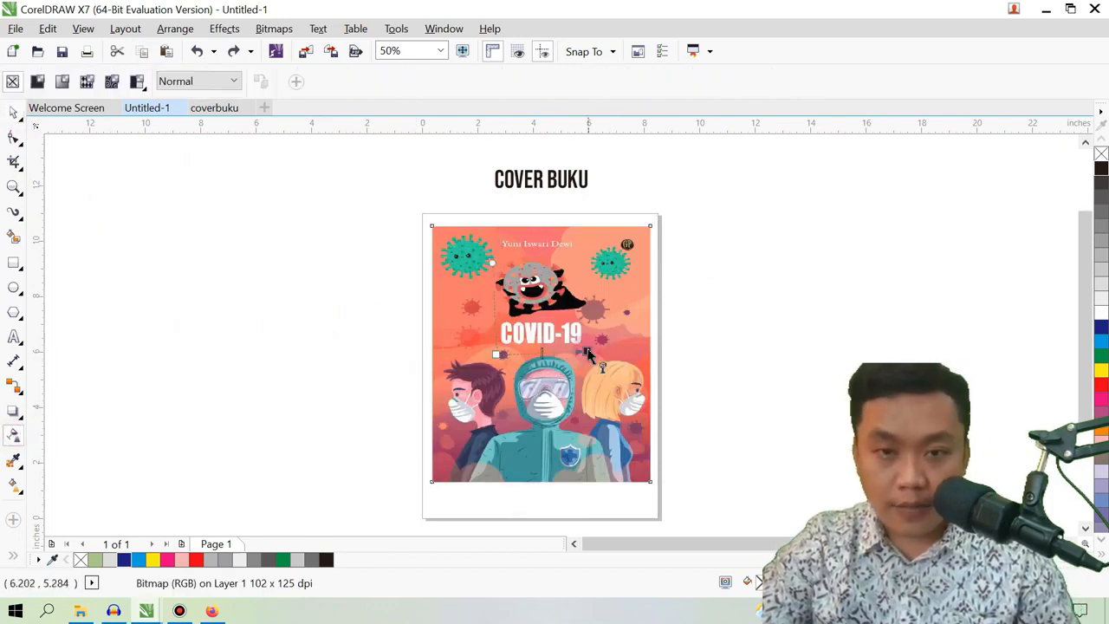
pyautogui.moveTo(589, 356); pyautogui.dragTo(658, 352)
pyautogui.moveTo(499, 355); pyautogui.dragTo(537, 345)
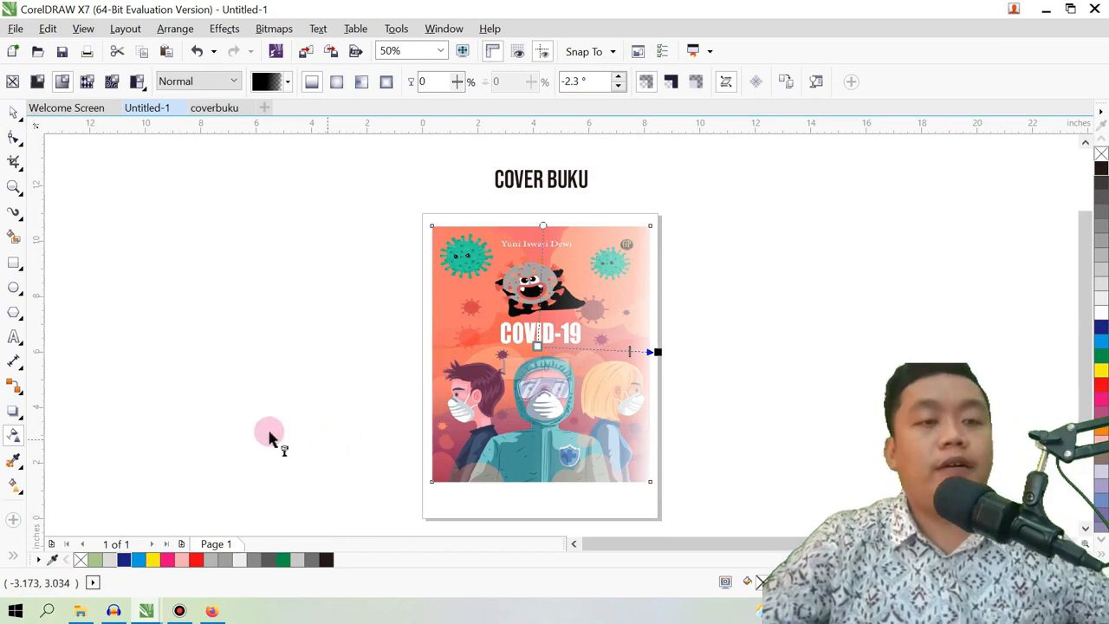
# Step: Sample the green of the virus in the cover's upper-left corner with the Color Eyedropper
pyautogui.click(19, 469)
pyautogui.rightClick(20, 473)
pyautogui.press('Escape')
pyautogui.click(22, 473)
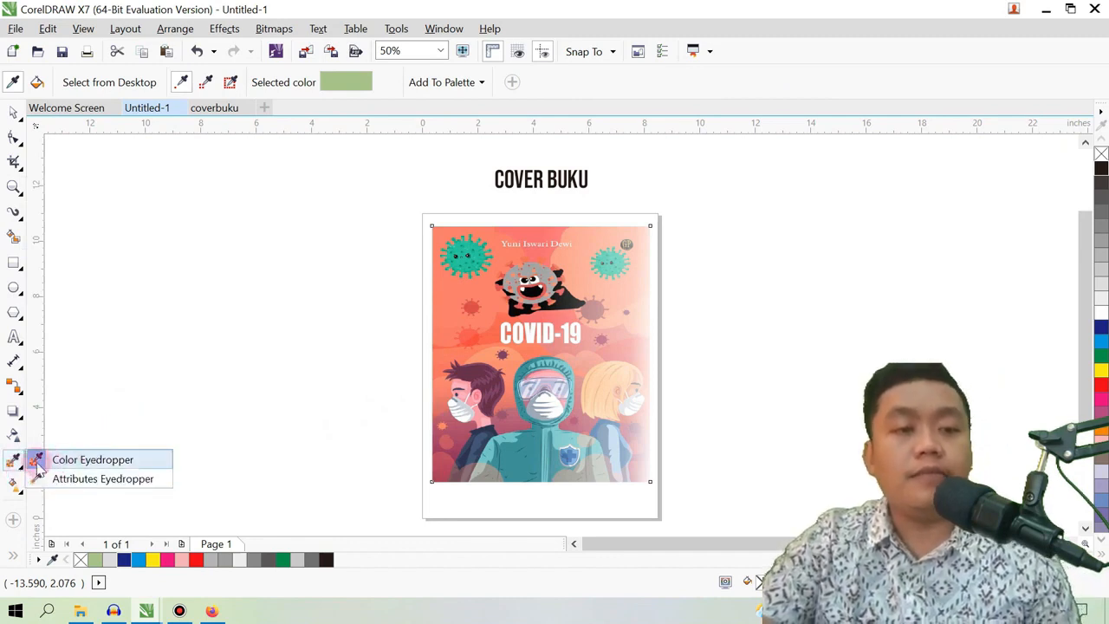
pyautogui.click(40, 459)
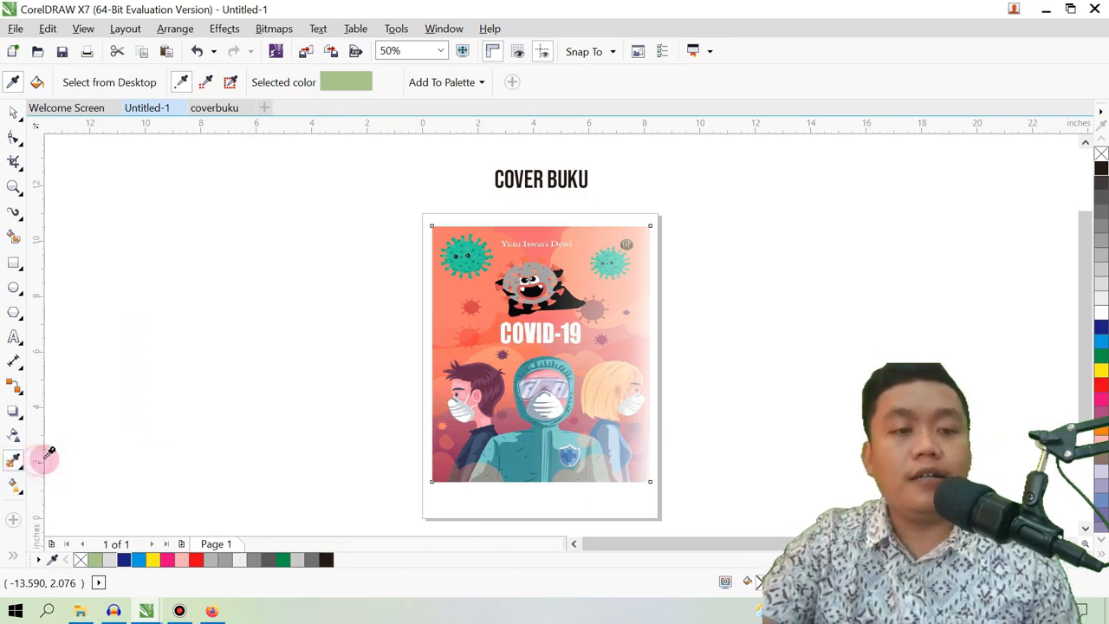
pyautogui.click(483, 249)
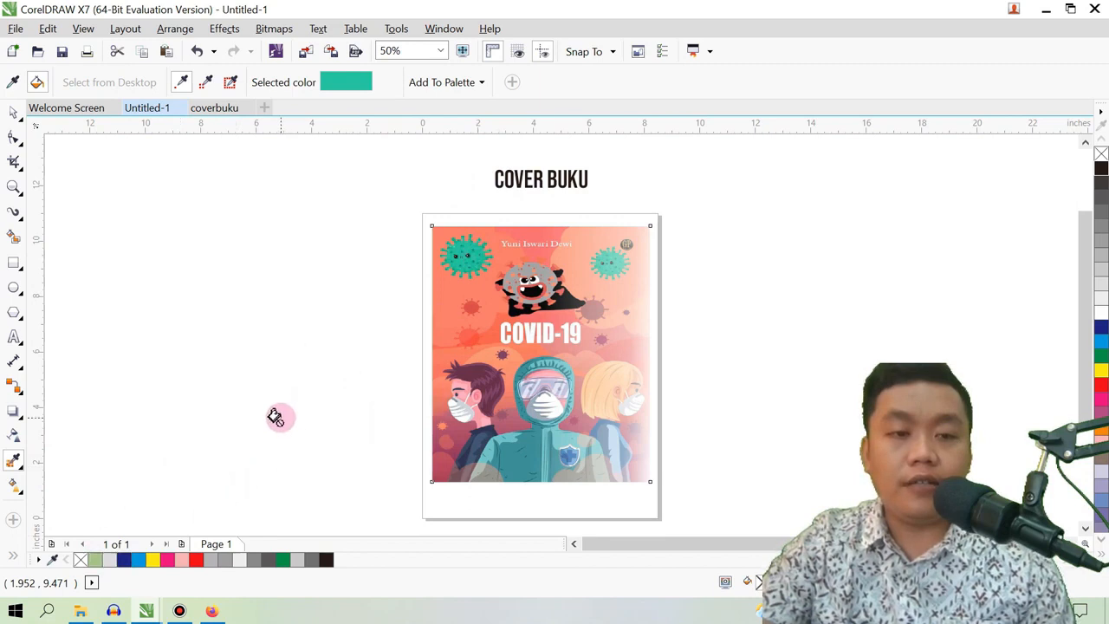
pyautogui.rightClick(14, 312)
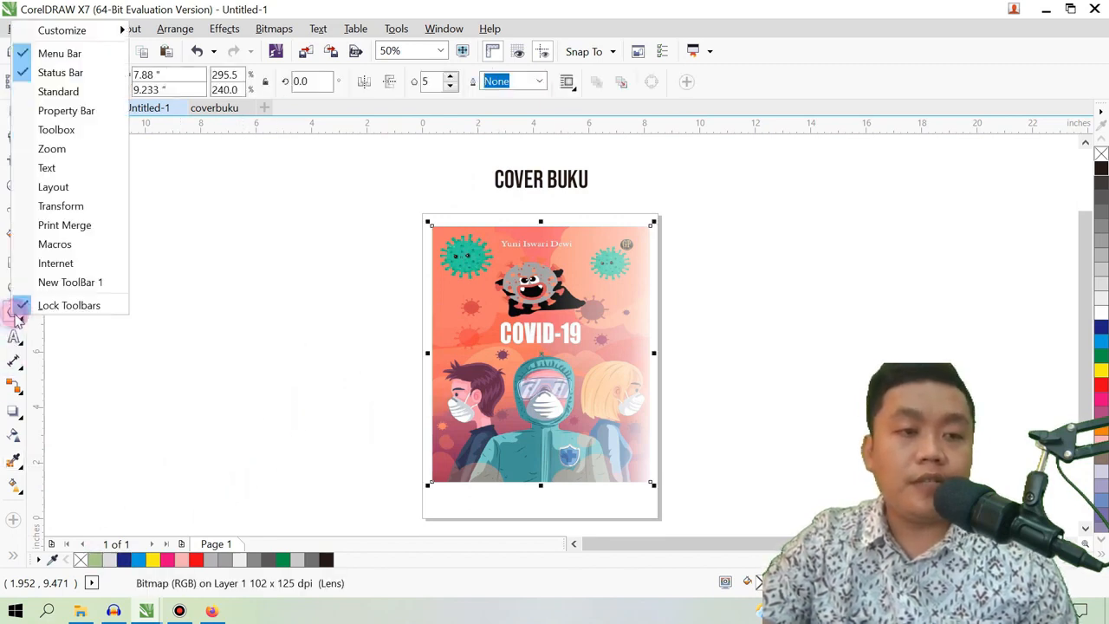
pyautogui.click(71, 328)
# Step: Draw a rectangle about 3.21 by 2.69 inches left of the page and fill it with green sampled from the cover's upper-left virus
pyautogui.click(14, 263)
pyautogui.moveTo(171, 262); pyautogui.dragTo(261, 337)
pyautogui.click(14, 460)
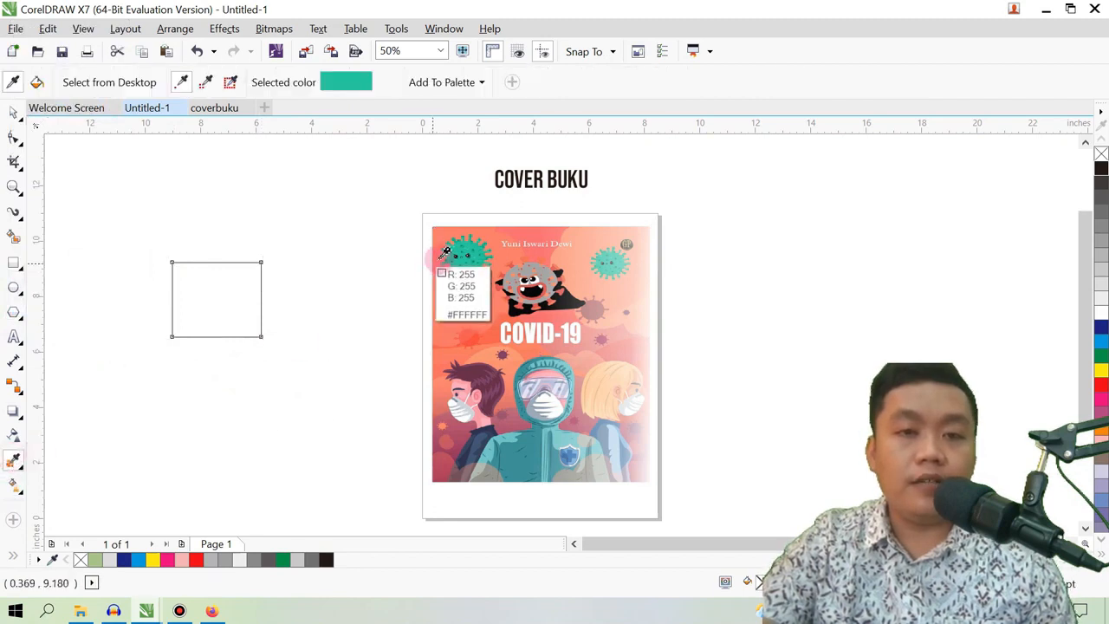
pyautogui.click(468, 240)
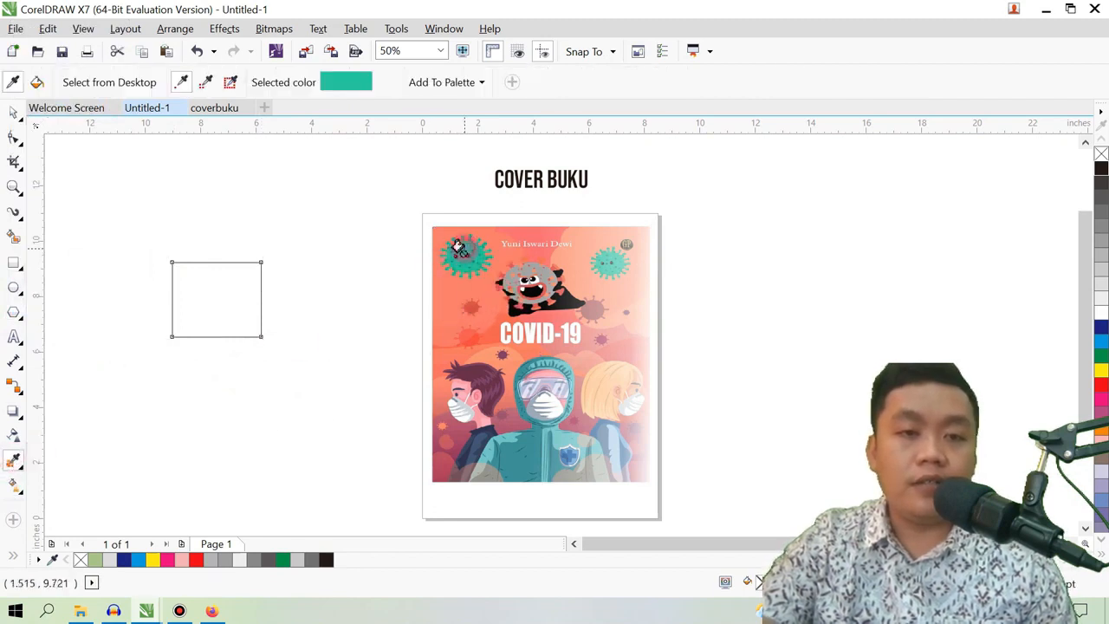
pyautogui.click(221, 293)
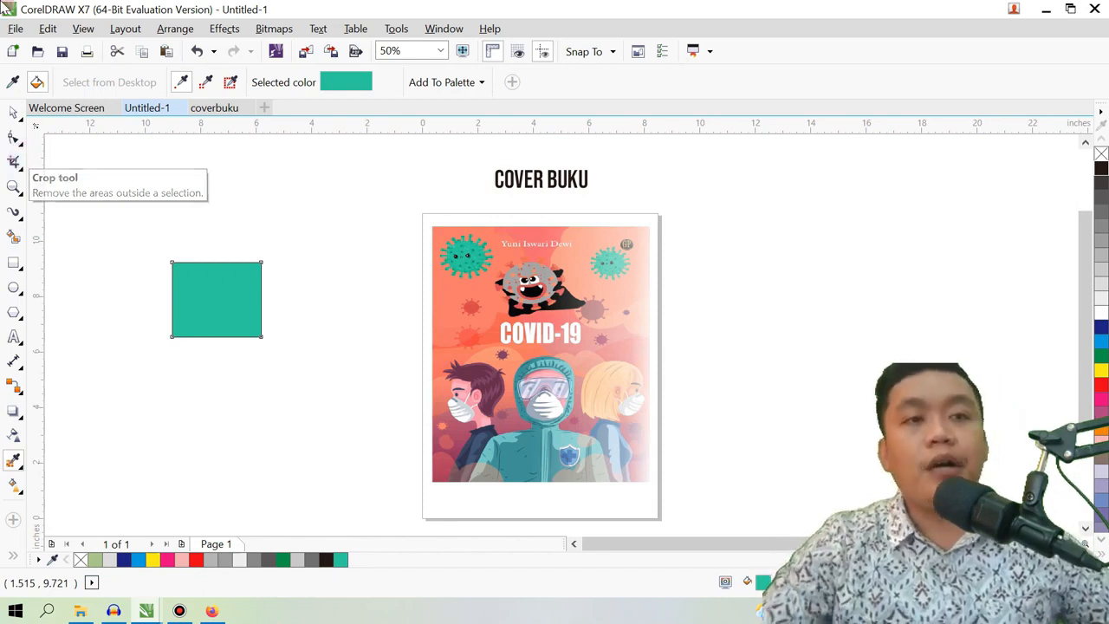
# Step: Look through the available editing, view, layout, arrangement, effects, bitmap and text commands
pyautogui.click(49, 30)
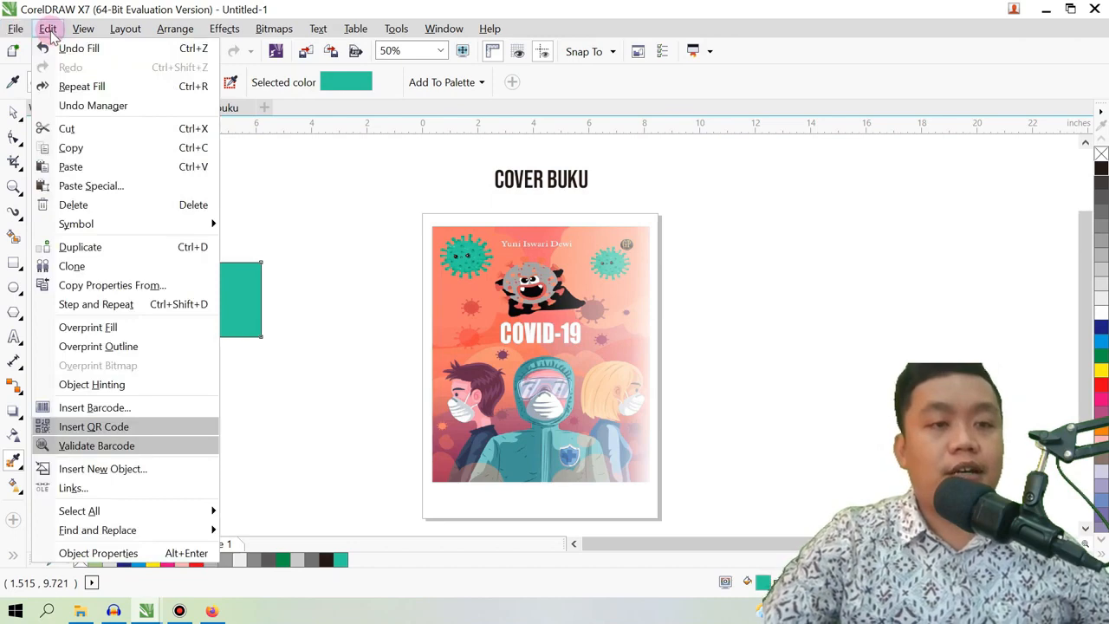
pyautogui.click(89, 34)
pyautogui.click(91, 33)
pyautogui.click(134, 34)
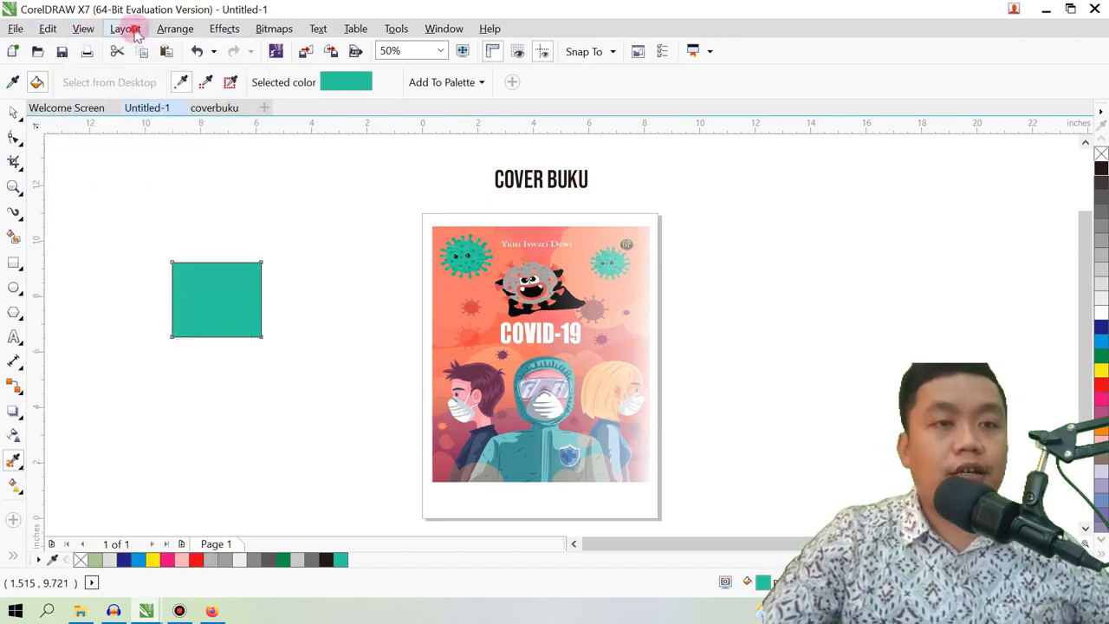
pyautogui.click(130, 30)
pyautogui.click(171, 31)
pyautogui.click(173, 30)
pyautogui.click(227, 31)
pyautogui.click(227, 31)
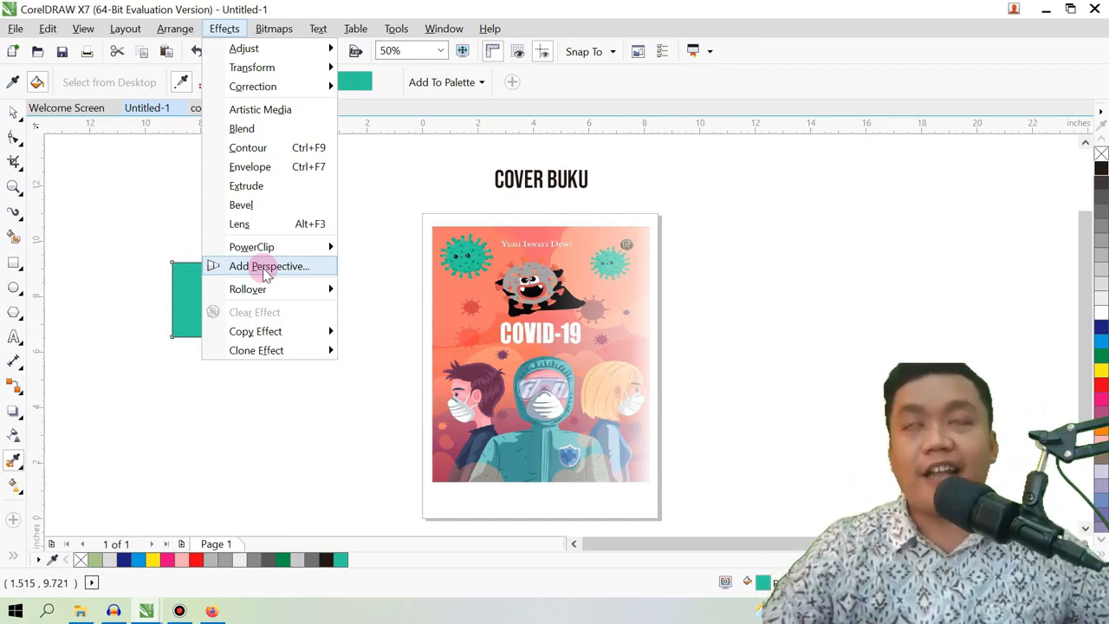
pyautogui.click(335, 8)
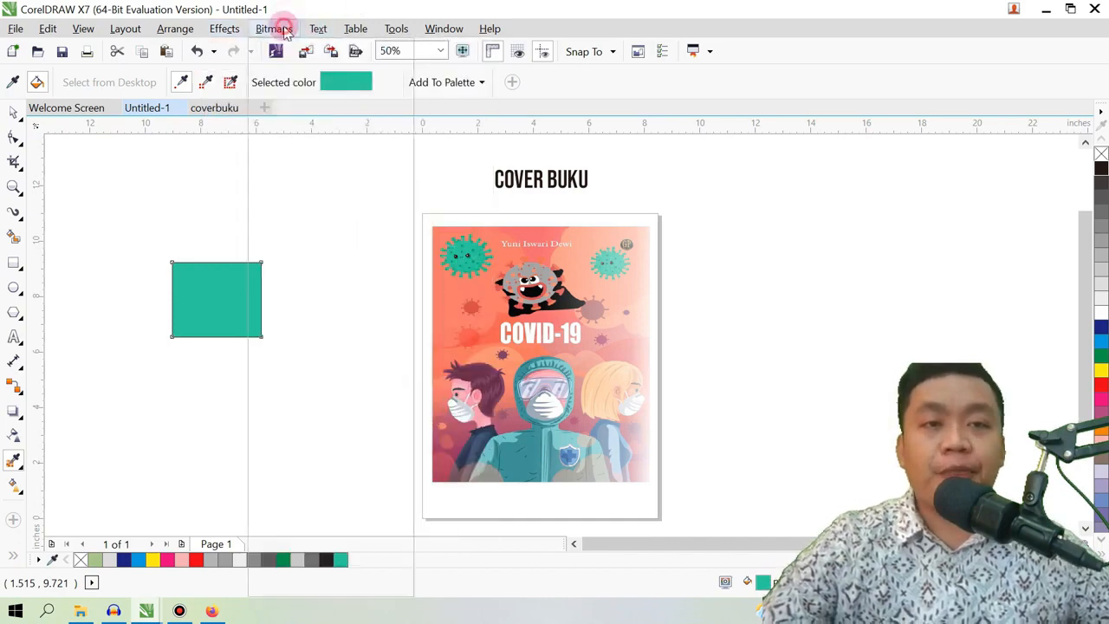
pyautogui.click(310, 29)
pyautogui.moveTo(279, 35)
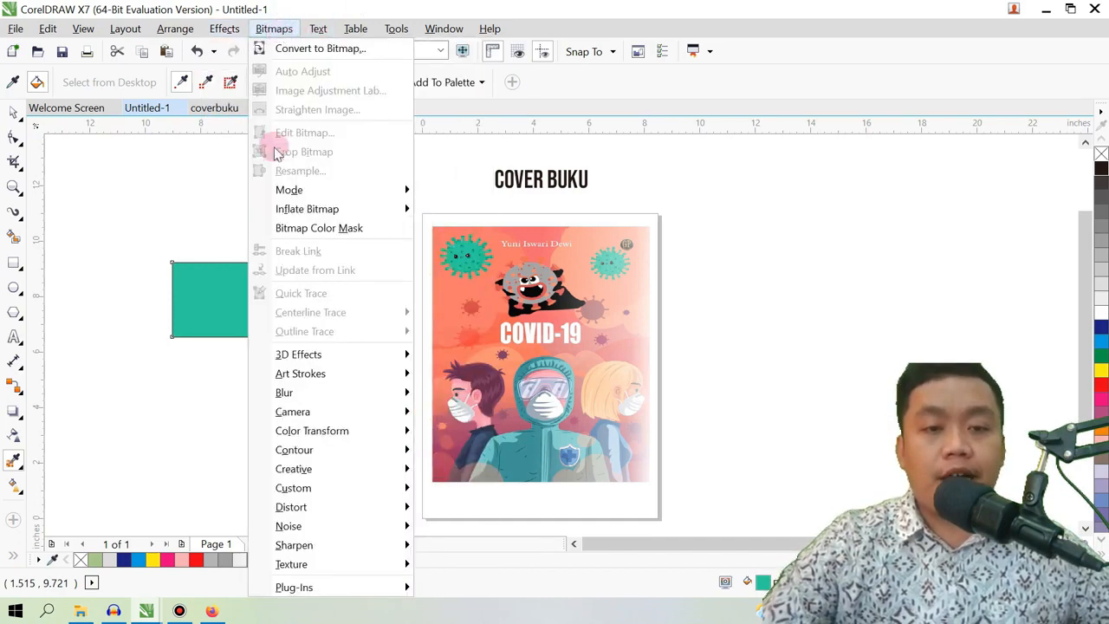
pyautogui.moveTo(334, 362)
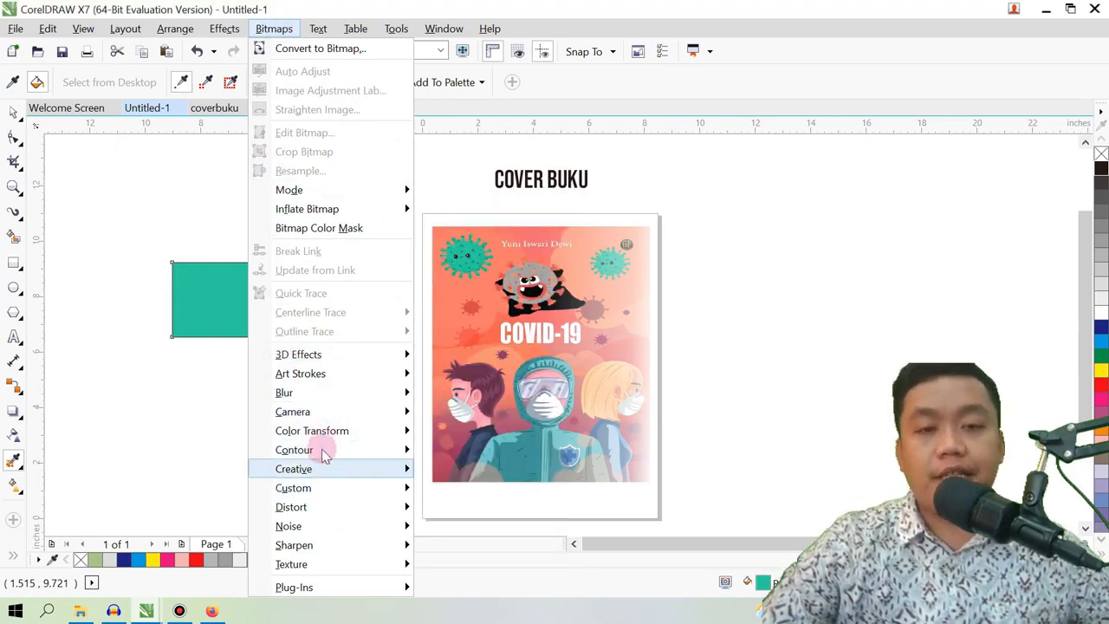
pyautogui.click(318, 32)
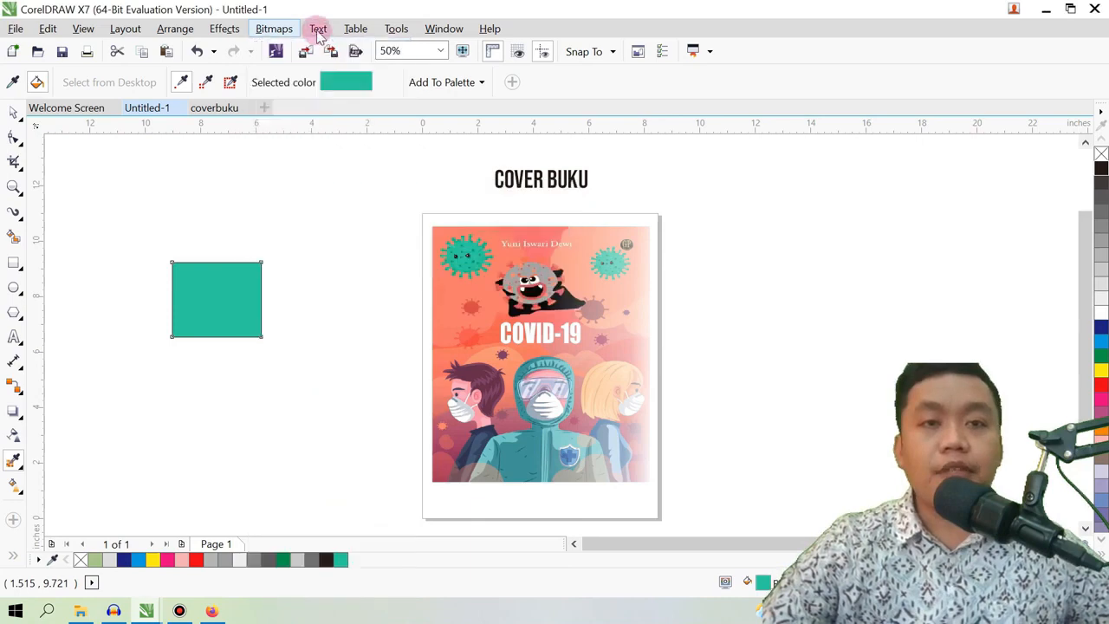
pyautogui.click(318, 31)
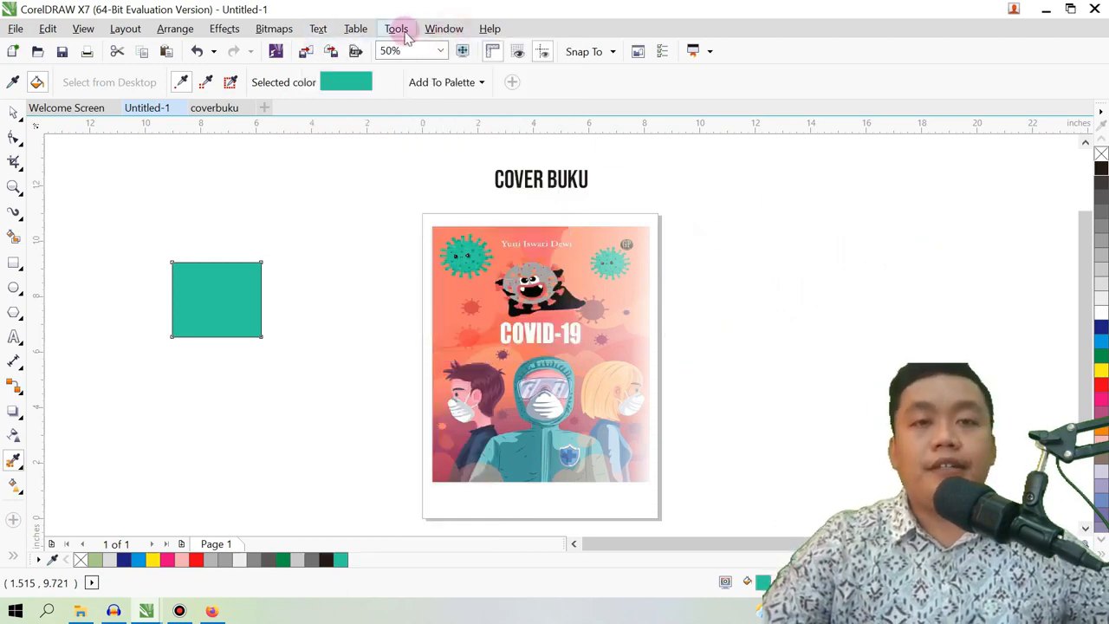
pyautogui.click(440, 31)
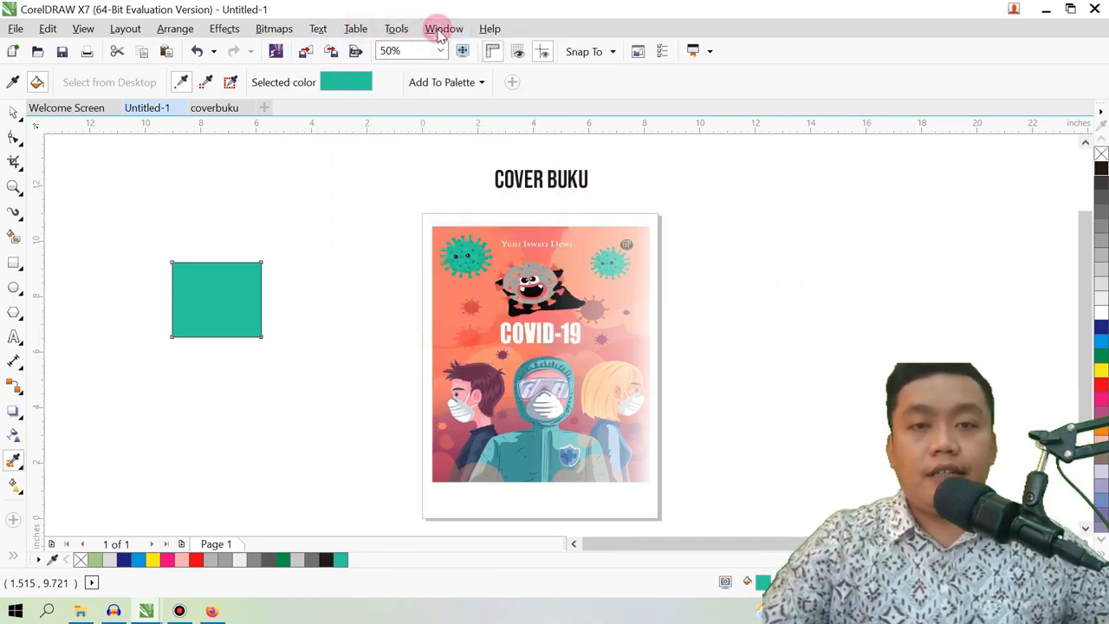
pyautogui.click(13, 113)
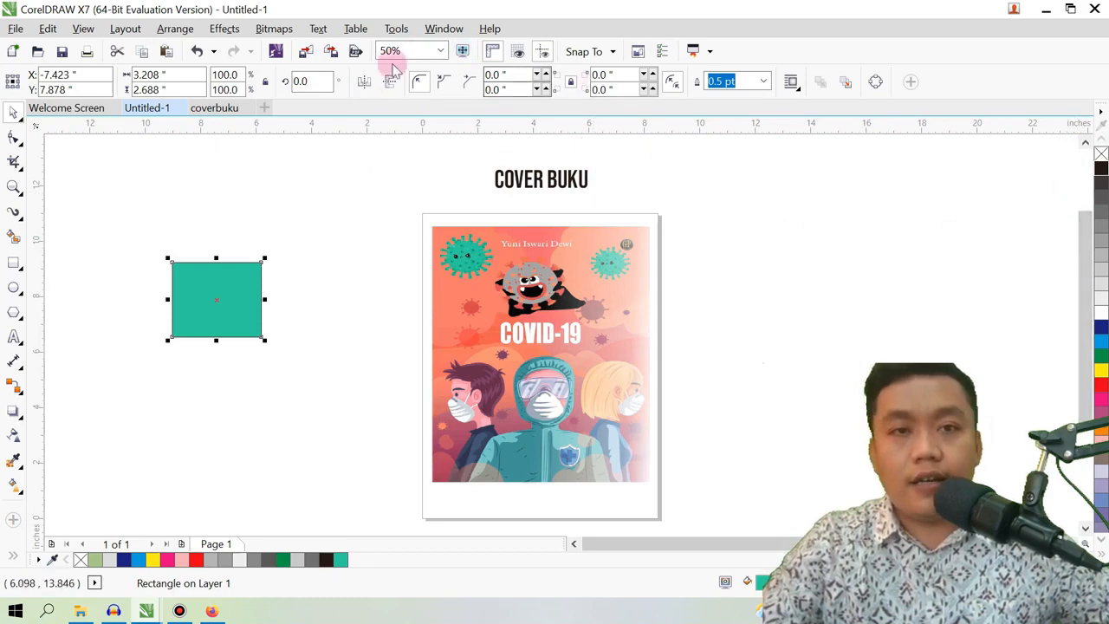
# Step: Show the Object Manager and select the COVID-19 cover on the page to see its entry in Layer 1
pyautogui.click(441, 29)
pyautogui.click(396, 29)
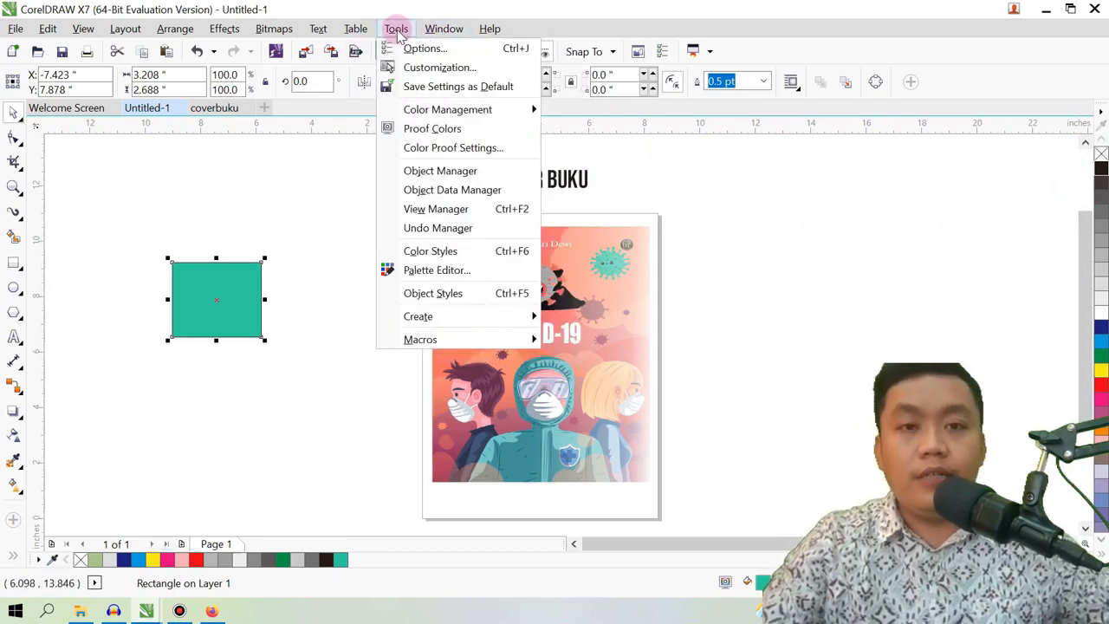
pyautogui.click(425, 172)
pyautogui.moveTo(858, 179); pyautogui.dragTo(864, 177)
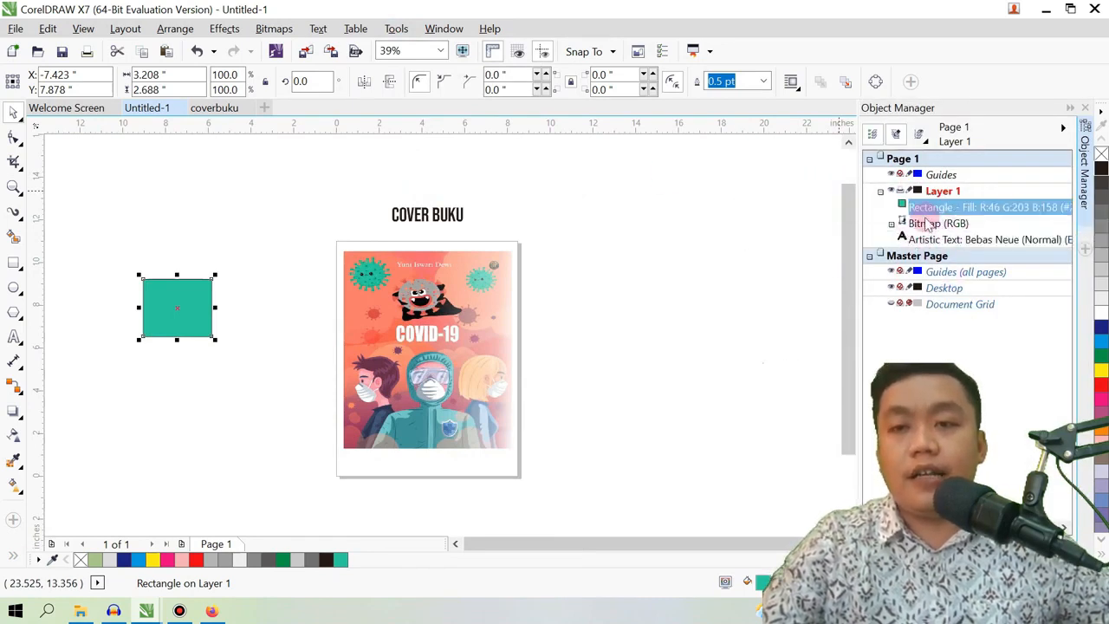
pyautogui.click(468, 308)
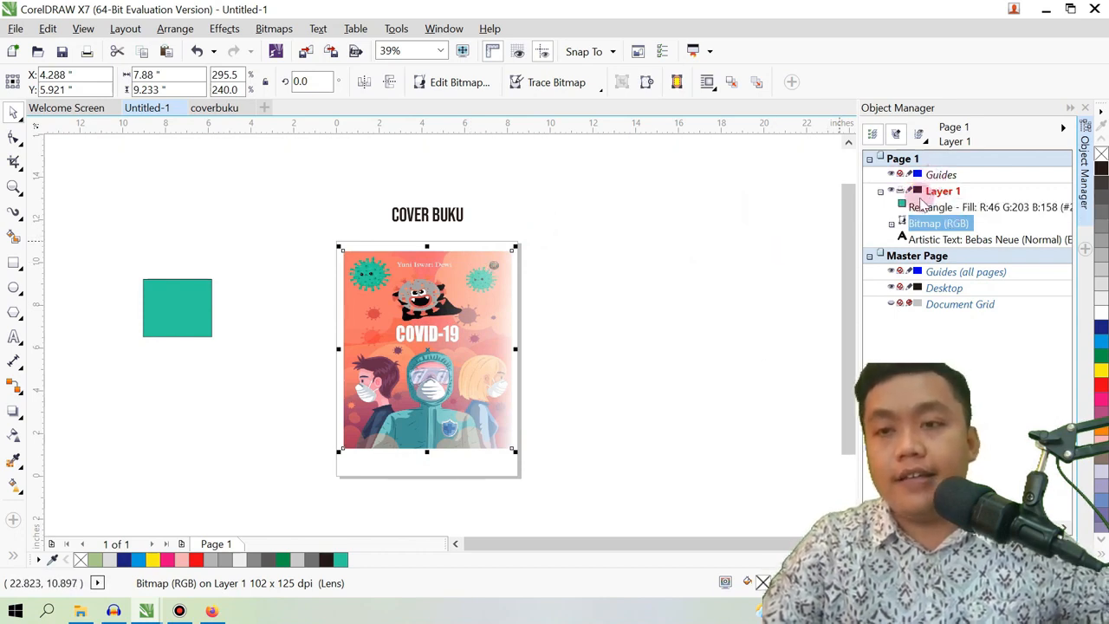
pyautogui.click(641, 250)
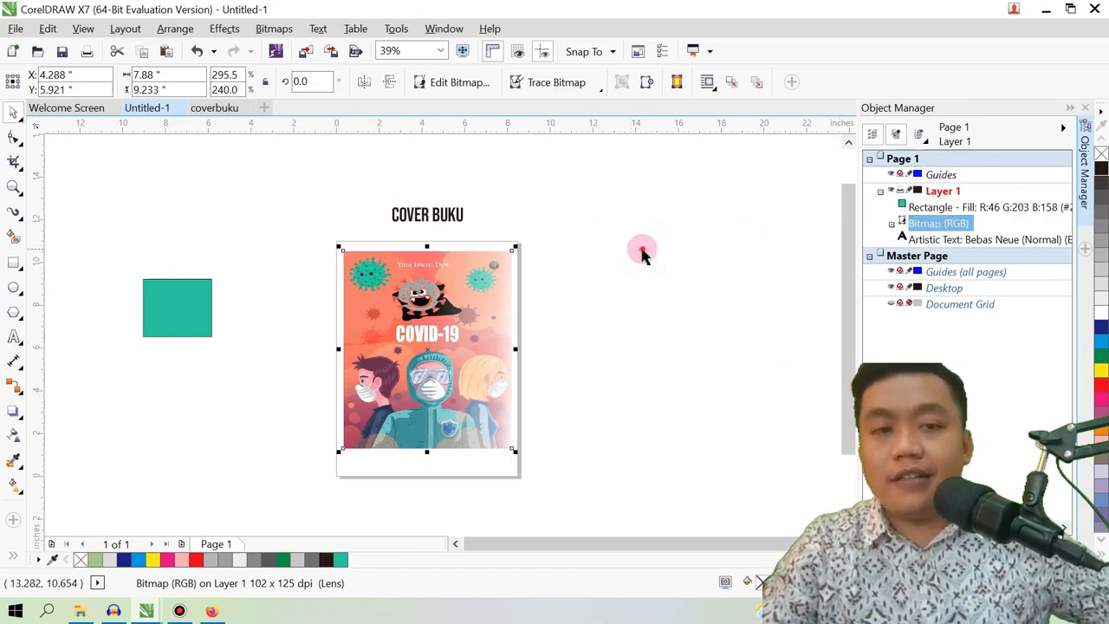
# Step: Try to place the COVER BUKU text over the upper part of the cover, and undo the move
pyautogui.click(460, 213)
pyautogui.moveTo(454, 215); pyautogui.dragTo(477, 299)
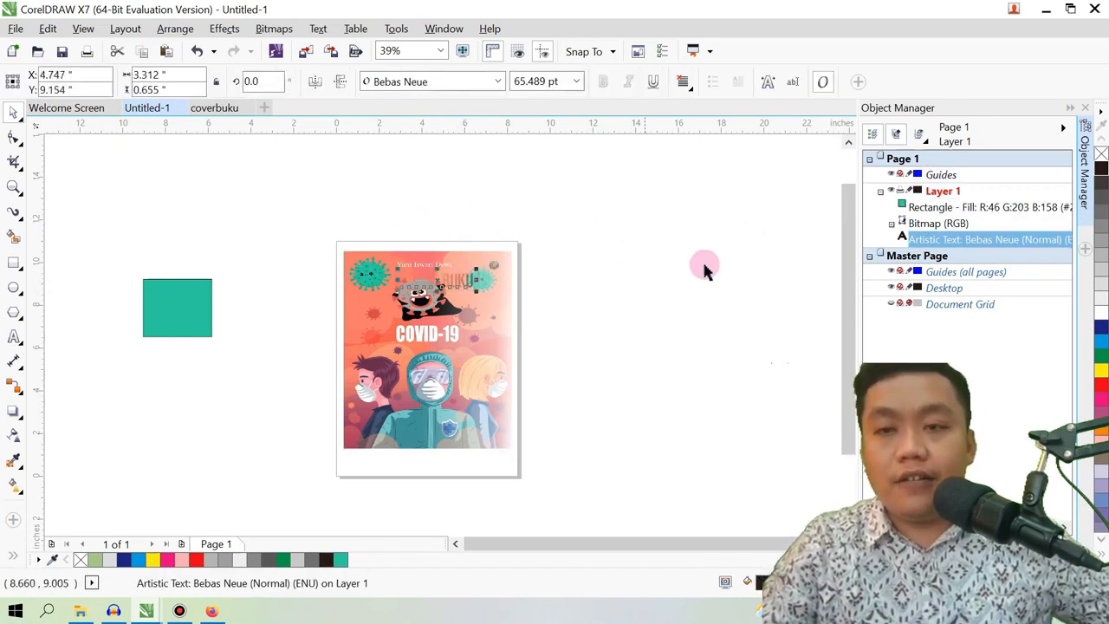
pyautogui.click(514, 289)
pyautogui.click(471, 286)
pyautogui.click(659, 288)
pyautogui.click(407, 338)
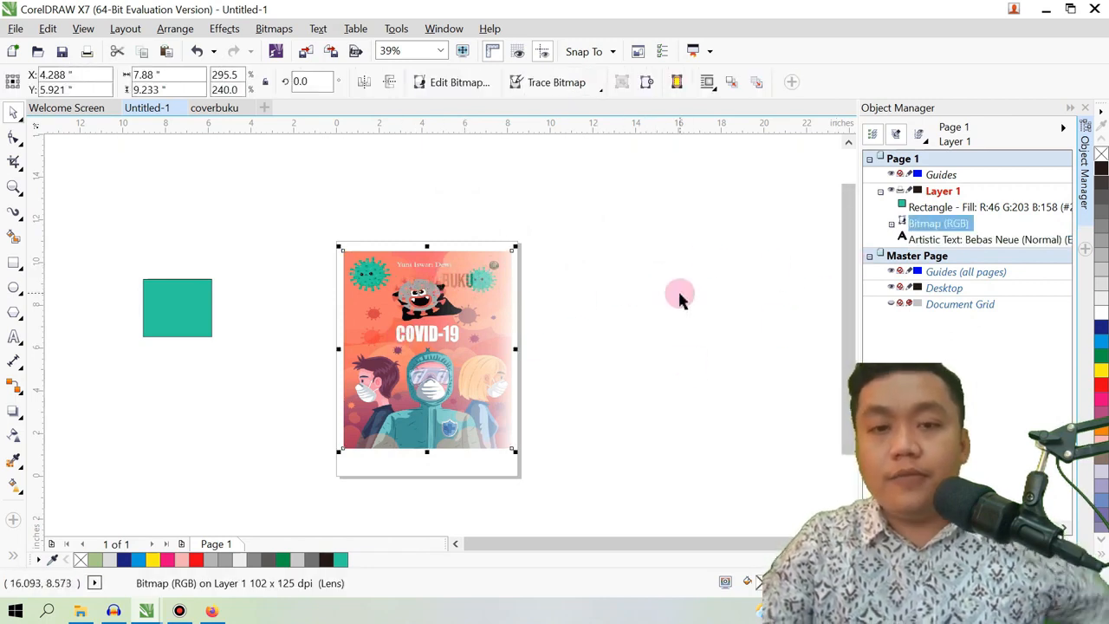
pyautogui.hotkey('ctrl', 'z')
pyautogui.click(746, 292)
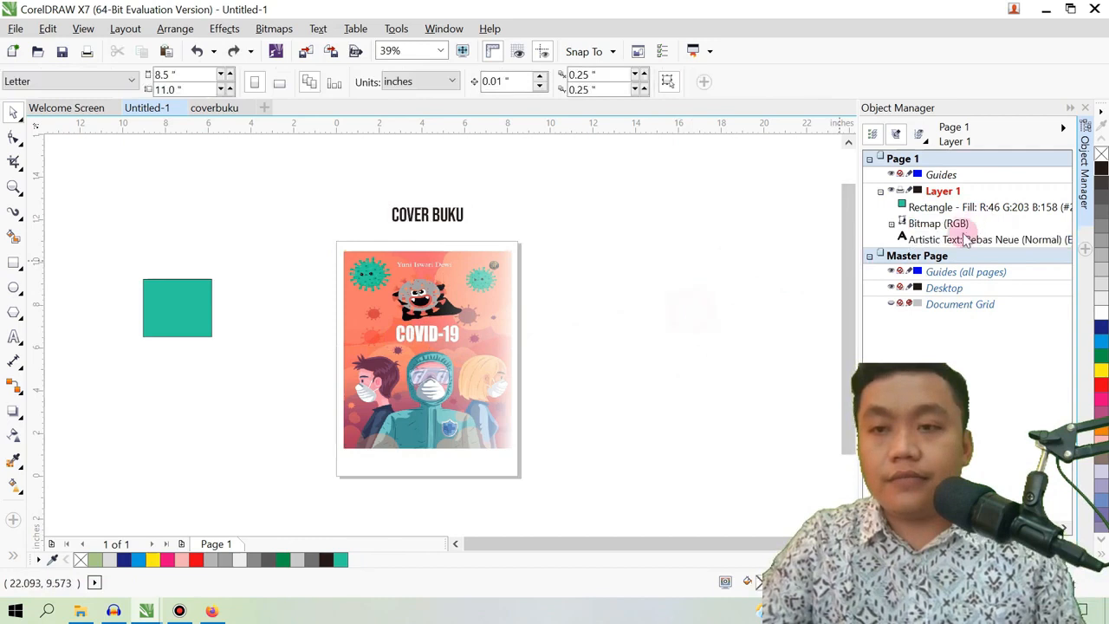
# Step: Select the cover bitmap and the COVER BUKU text in turn to match each with its entry in the object list
pyautogui.click(770, 238)
pyautogui.click(936, 224)
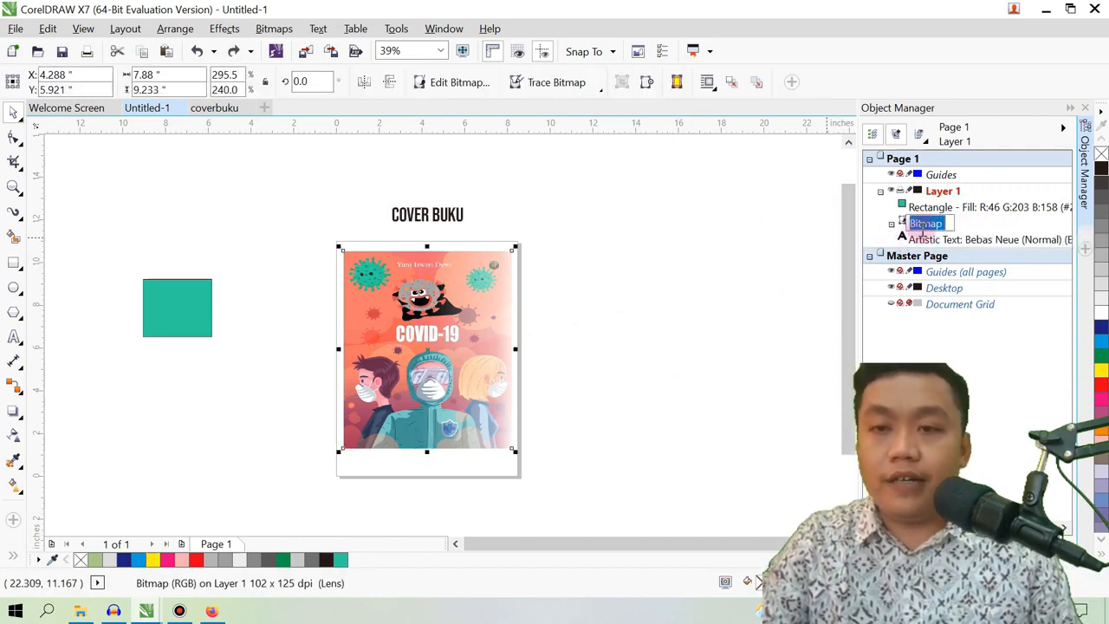
pyautogui.click(372, 215)
pyautogui.click(427, 212)
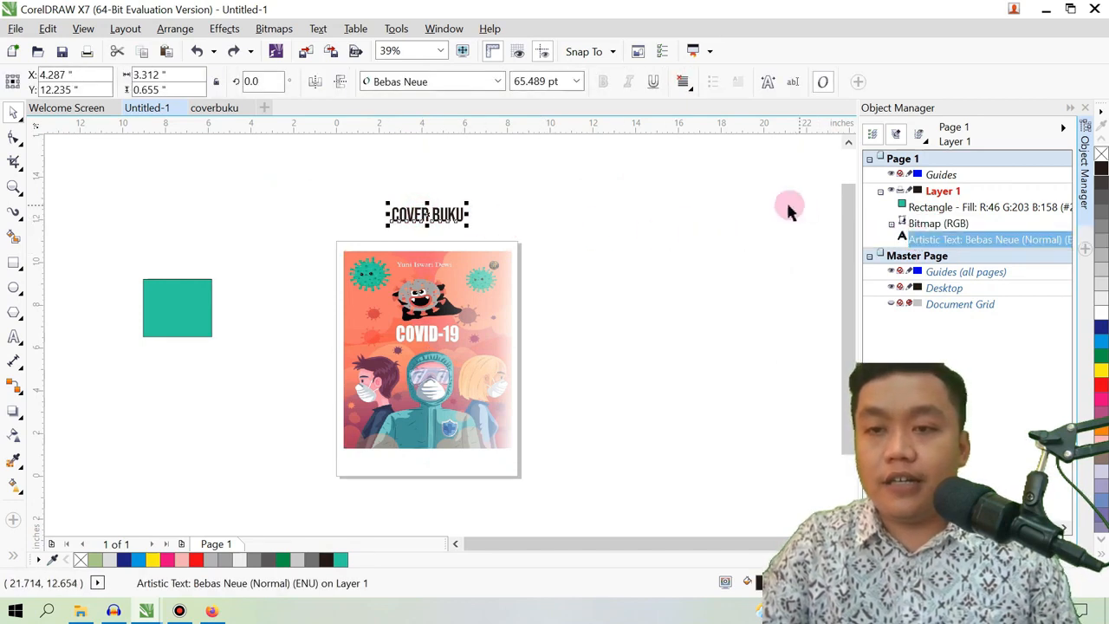
pyautogui.click(460, 235)
pyautogui.click(409, 213)
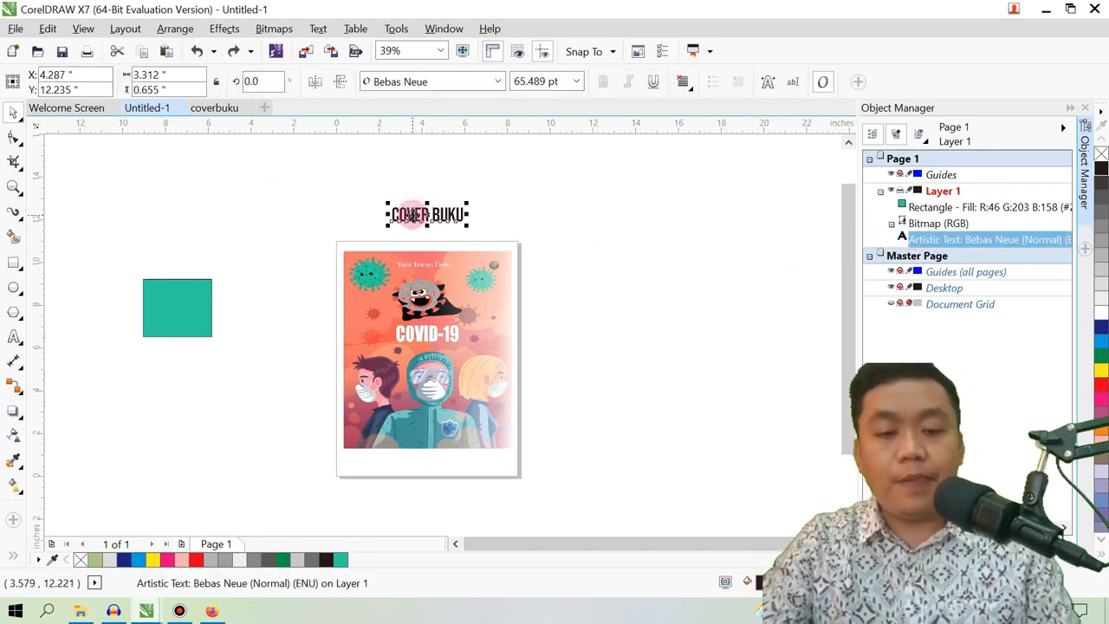
pyautogui.click(732, 263)
# Step: Raise the cover bitmap above the green rectangle in Layer 1's stacking order and move the rectangle onto the cover's middle
pyautogui.click(943, 223)
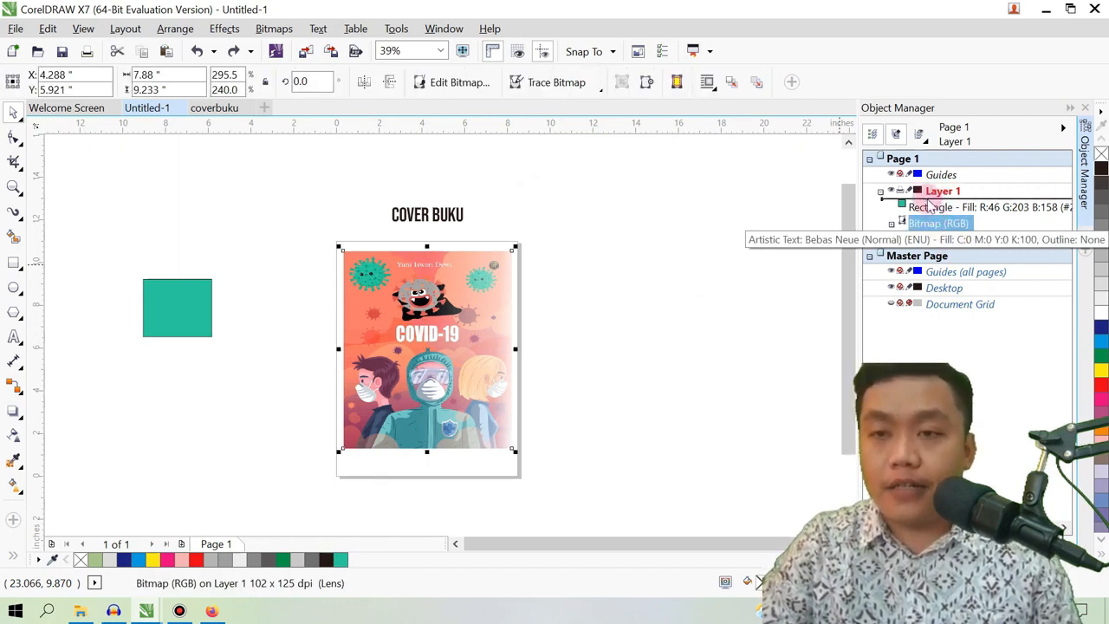
pyautogui.moveTo(923, 199); pyautogui.dragTo(924, 202)
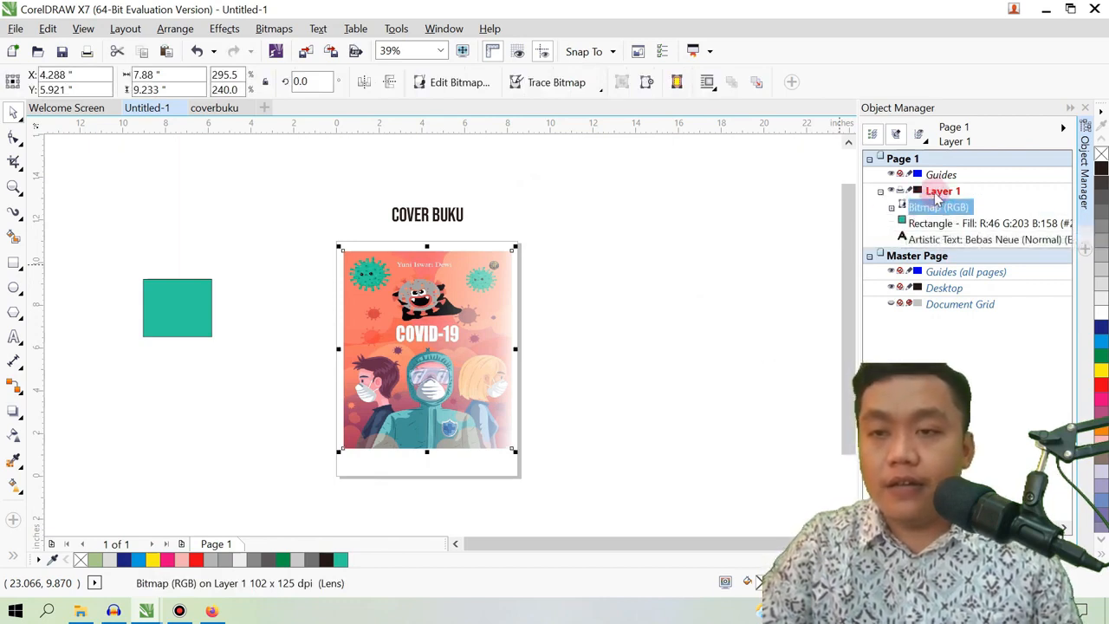
pyautogui.click(634, 241)
pyautogui.click(196, 307)
pyautogui.moveTo(195, 307); pyautogui.dragTo(435, 305)
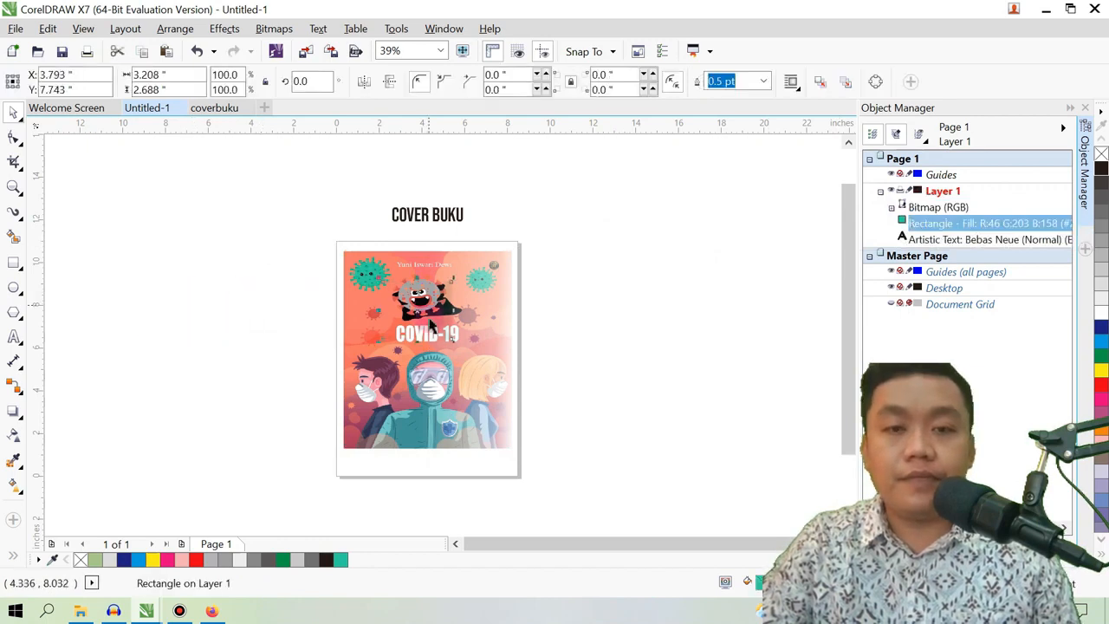
# Step: Raise the green rectangle above the cover bitmap in Layer 1's stacking order
pyautogui.click(926, 227)
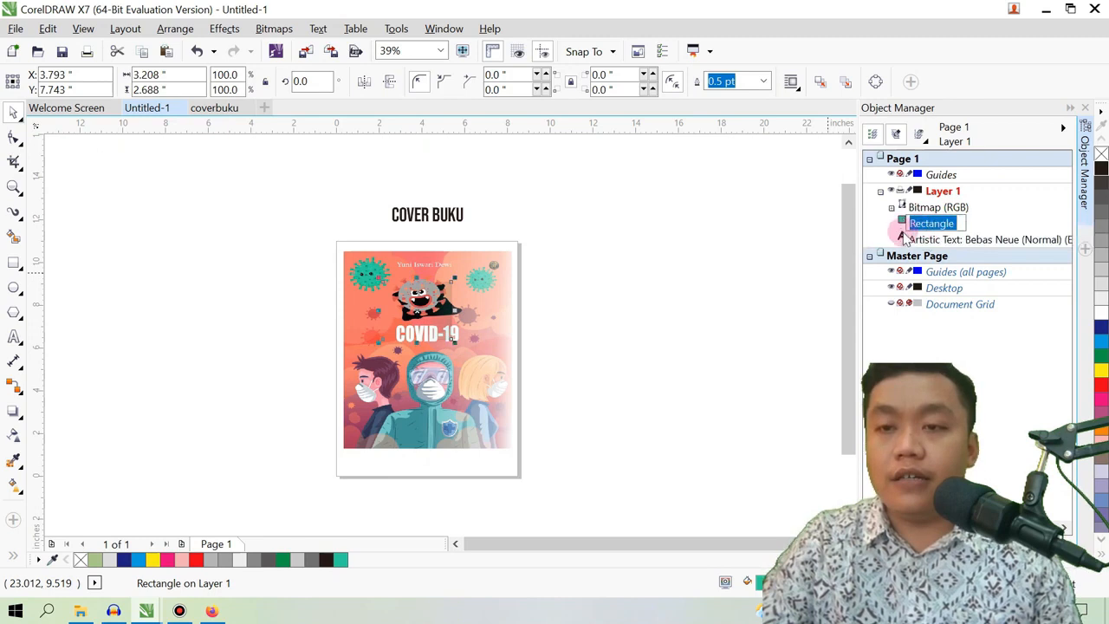
pyautogui.click(906, 239)
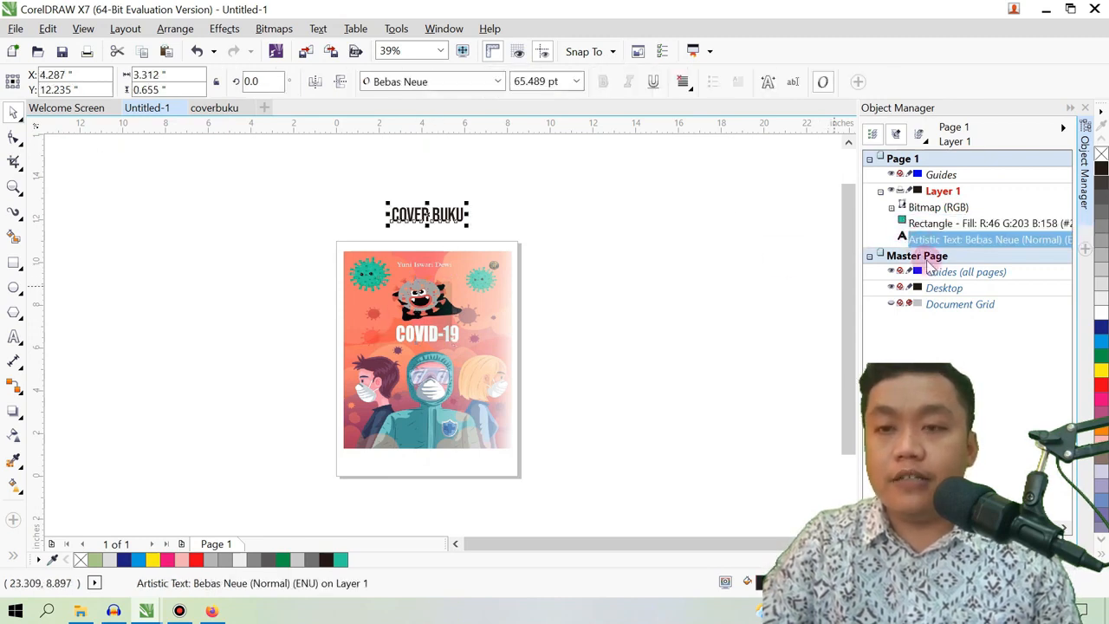
pyautogui.click(943, 224)
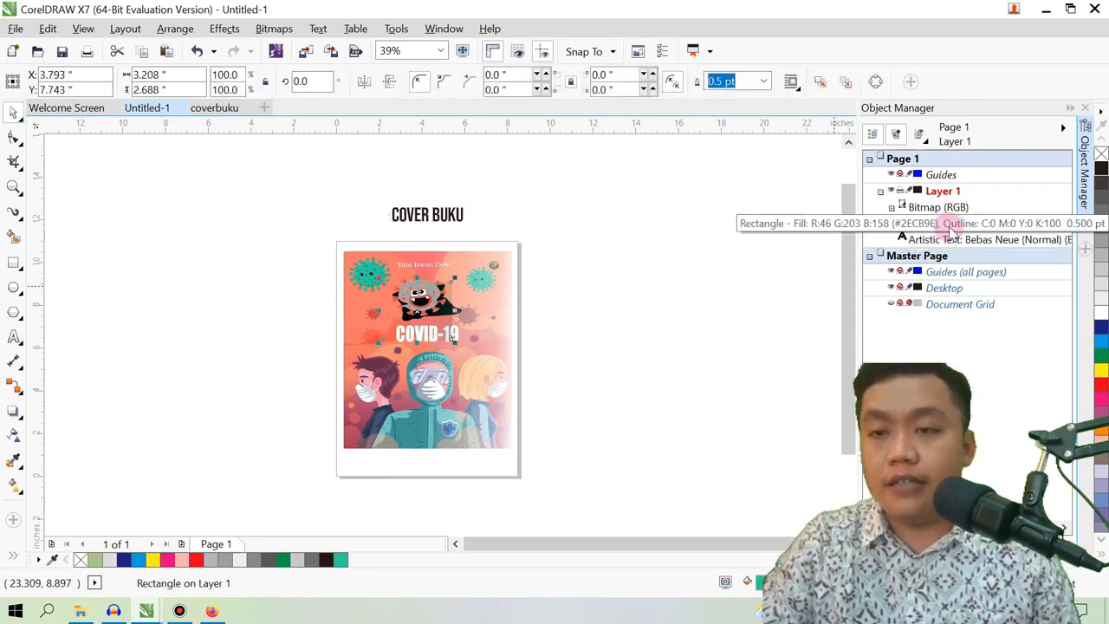
pyautogui.moveTo(943, 226); pyautogui.dragTo(910, 196)
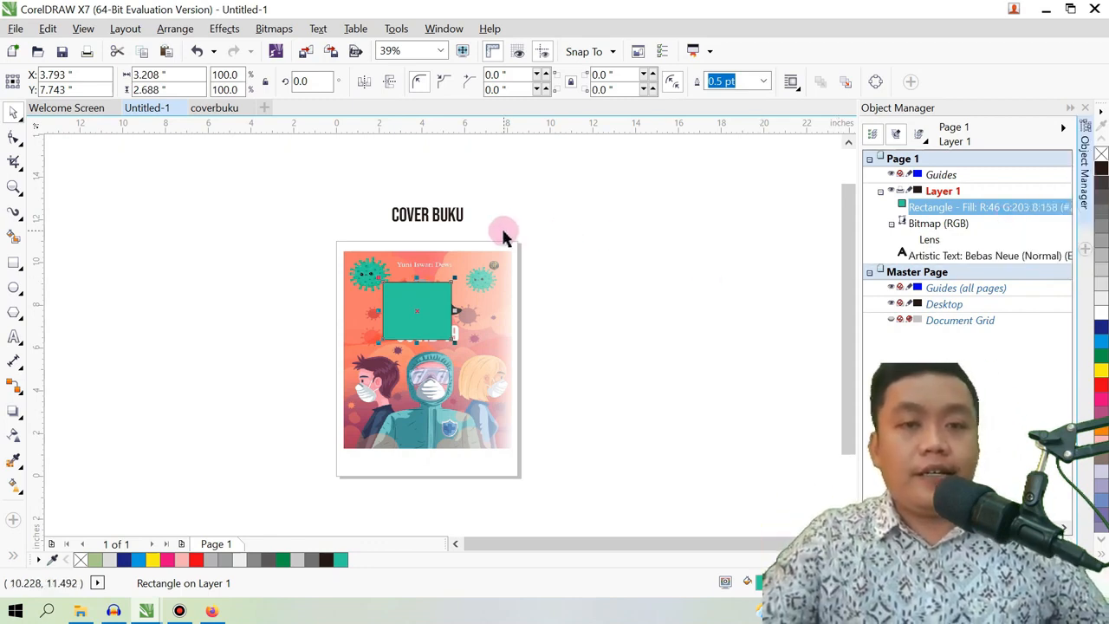
# Step: Look through the stacking-order commands available for the cover bitmap
pyautogui.click(502, 273)
pyautogui.rightClick(506, 274)
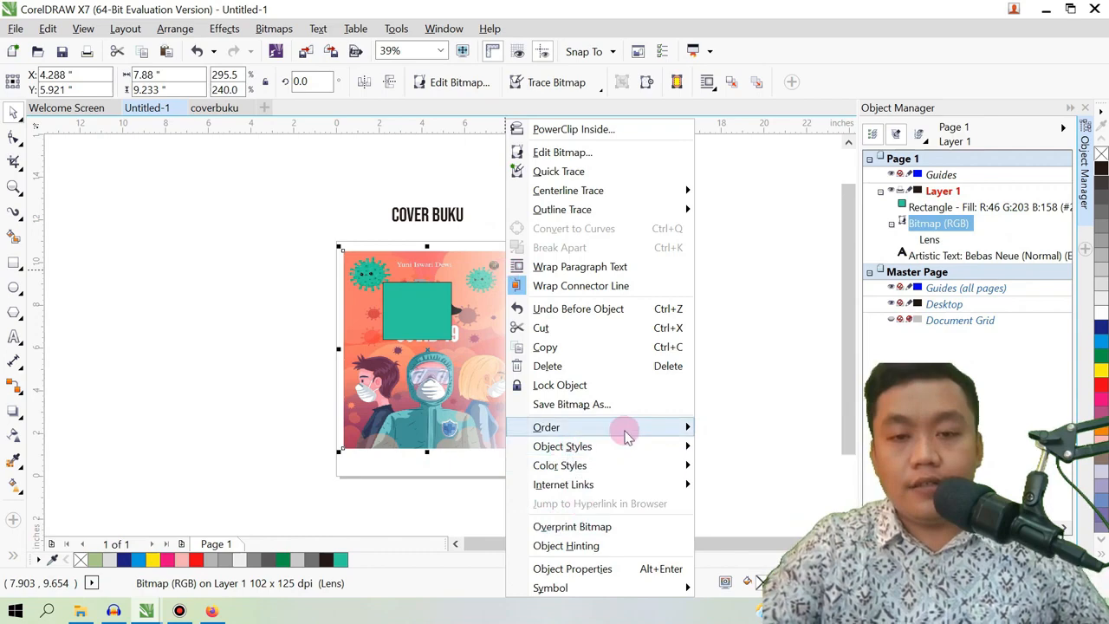
pyautogui.moveTo(627, 436)
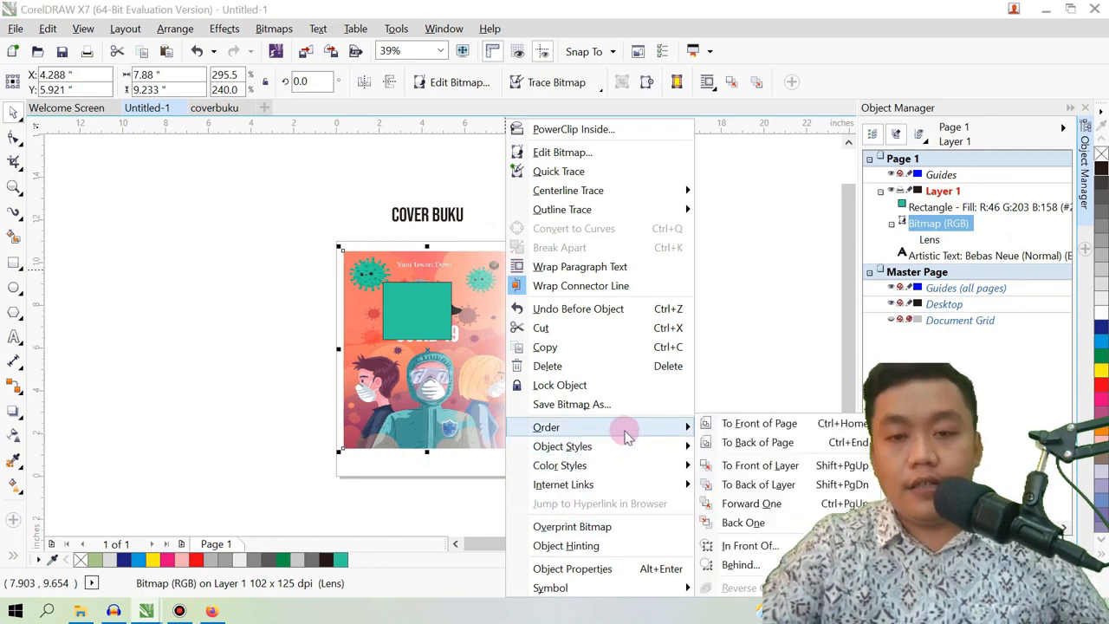
pyautogui.click(749, 289)
pyautogui.click(609, 258)
# Step: Shift the green rectangle slightly left and down on the cover and send it to the back of the layer
pyautogui.moveTo(422, 303)
pyautogui.mouseDown()
pyautogui.moveTo(382, 310)
pyautogui.moveTo(391, 297)
pyautogui.moveTo(403, 310)
pyautogui.mouseUp()
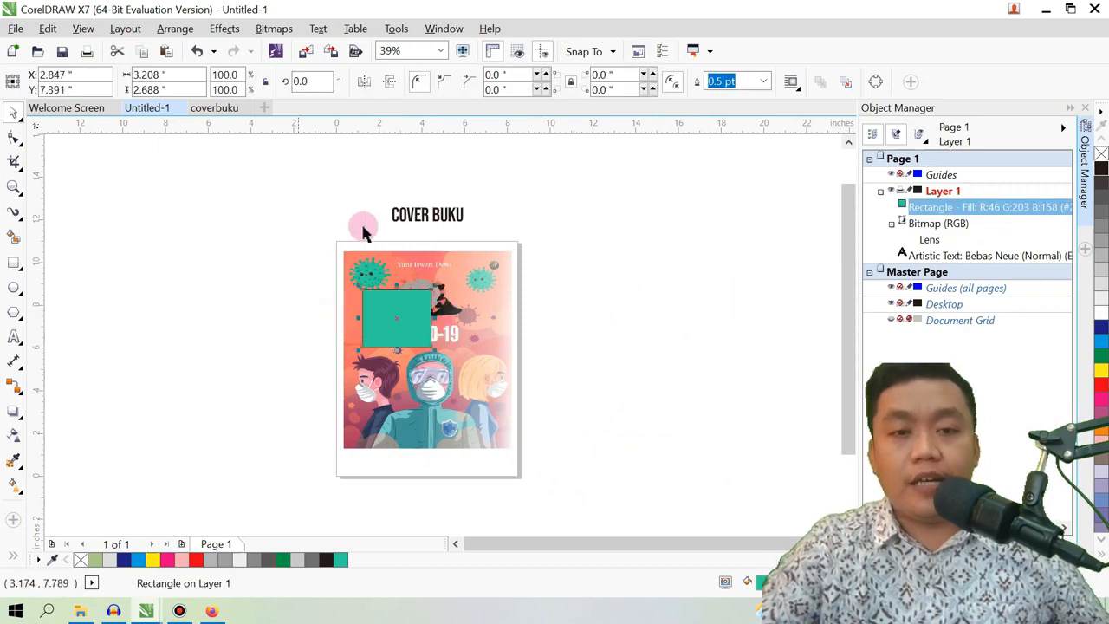
pyautogui.rightClick(404, 309)
pyautogui.moveTo(520, 407)
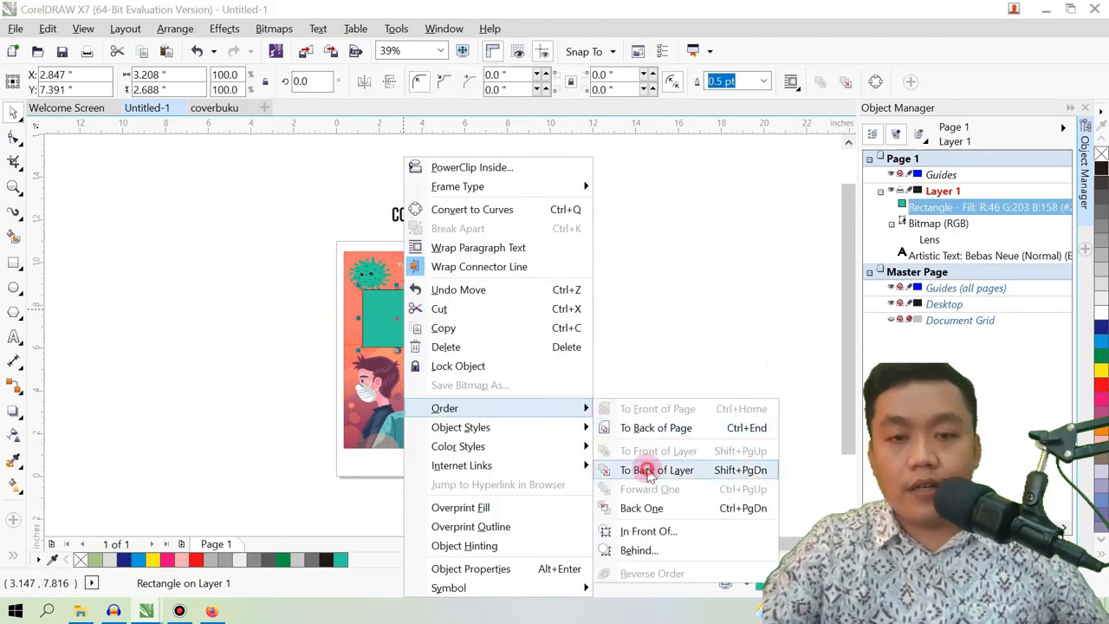
pyautogui.click(648, 472)
pyautogui.click(731, 252)
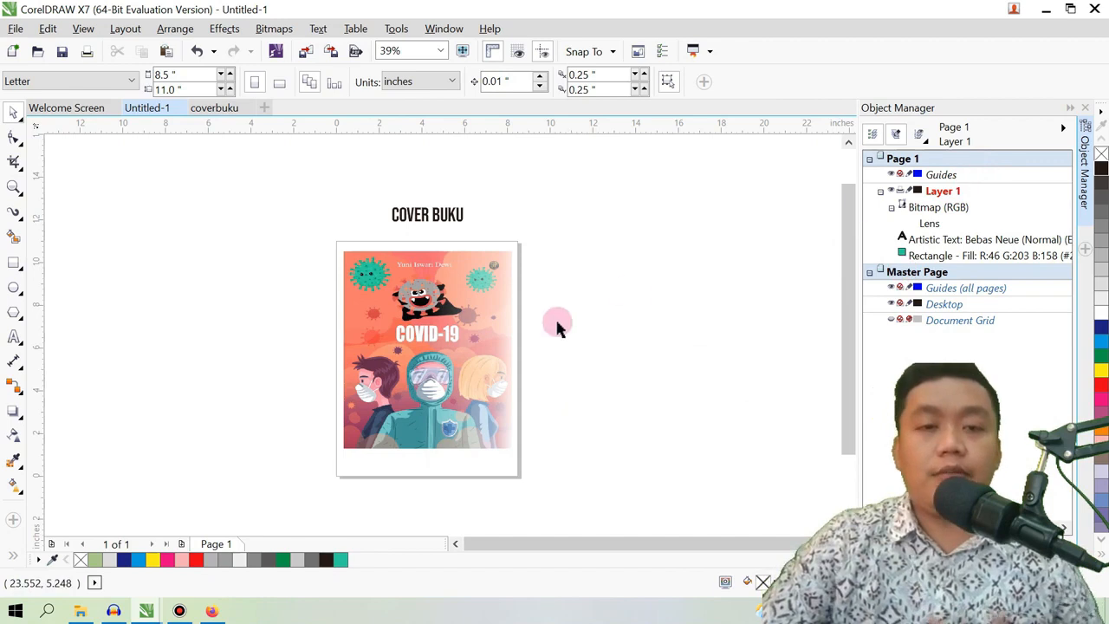
# Step: Delete the COVER BUKU text, the cover bitmap and the green rectangle to empty the page
pyautogui.click(447, 313)
pyautogui.click(629, 223)
pyautogui.click(440, 213)
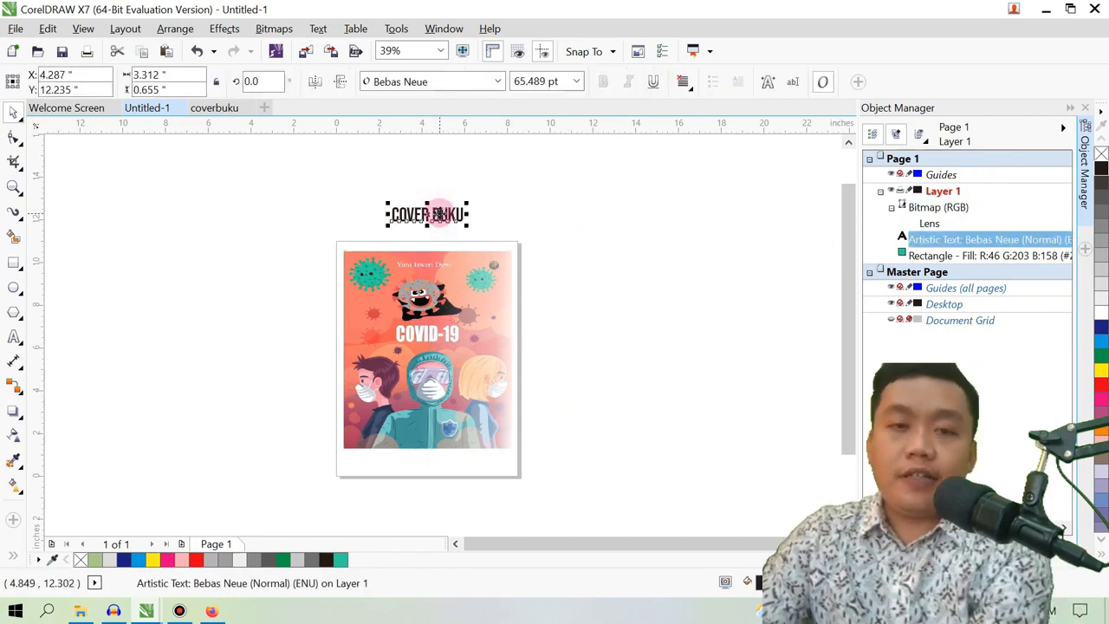
pyautogui.press('Delete')
pyautogui.click(589, 240)
pyautogui.click(494, 291)
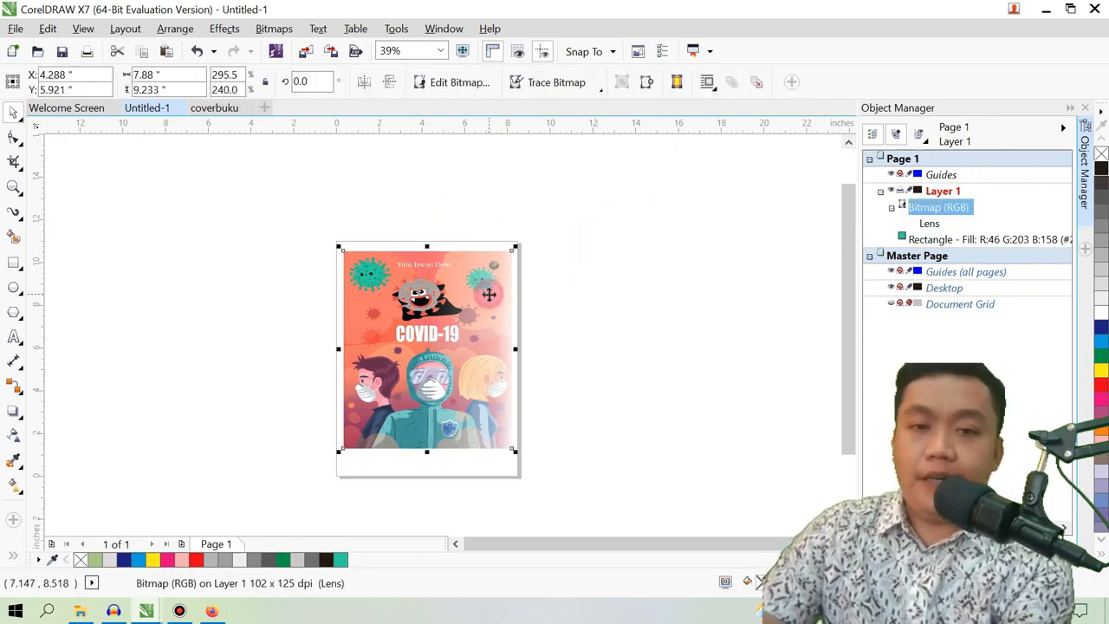
pyautogui.press('Delete')
pyautogui.click(404, 320)
pyautogui.press('Delete')
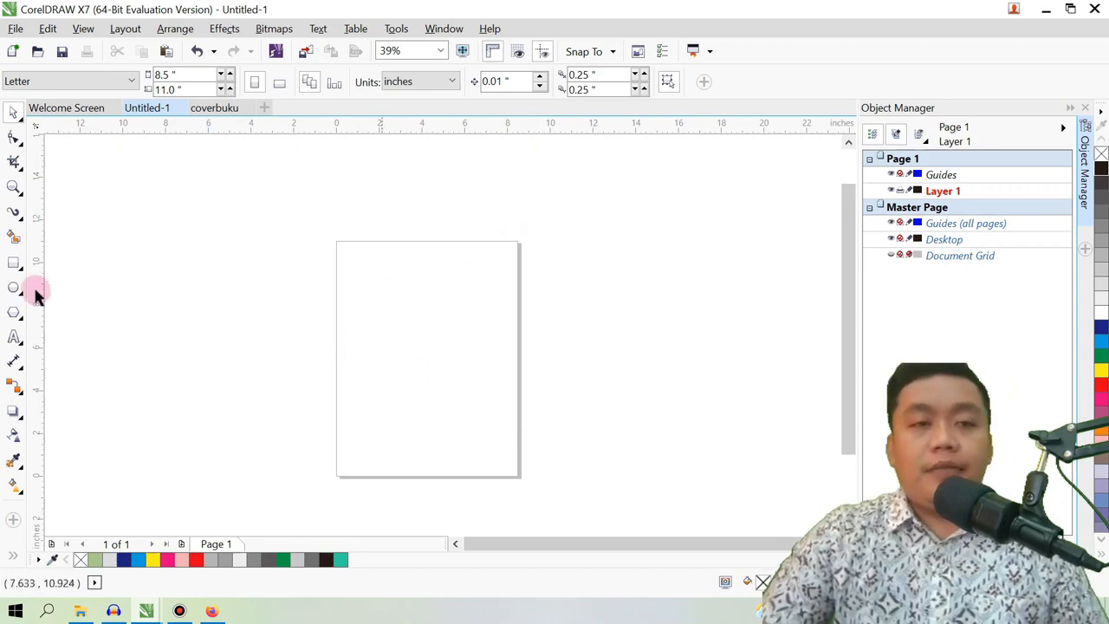
# Step: Add the artistic text "Judul" to the upper part of the page in 24 pt Arial
pyautogui.click(14, 339)
pyautogui.click(400, 291)
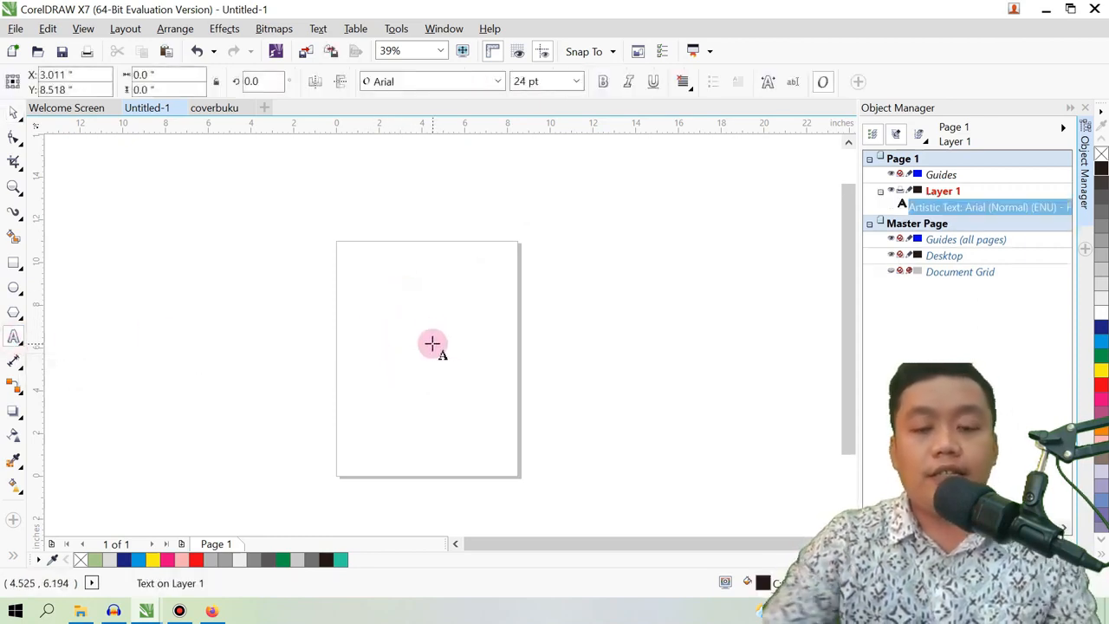
pyautogui.write('Judul')
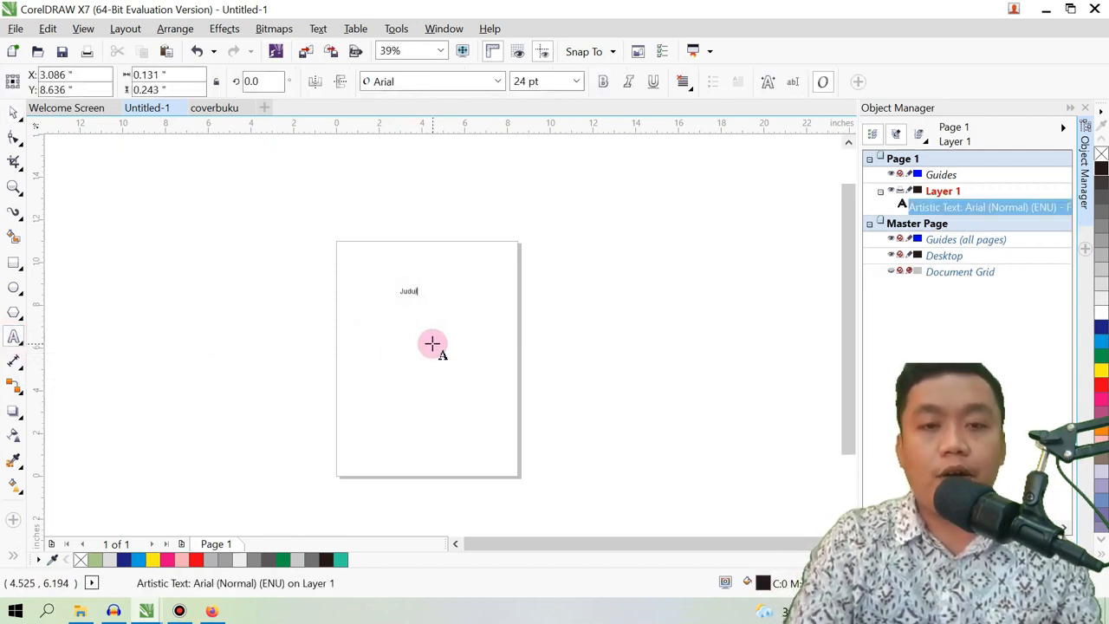
pyautogui.click(13, 113)
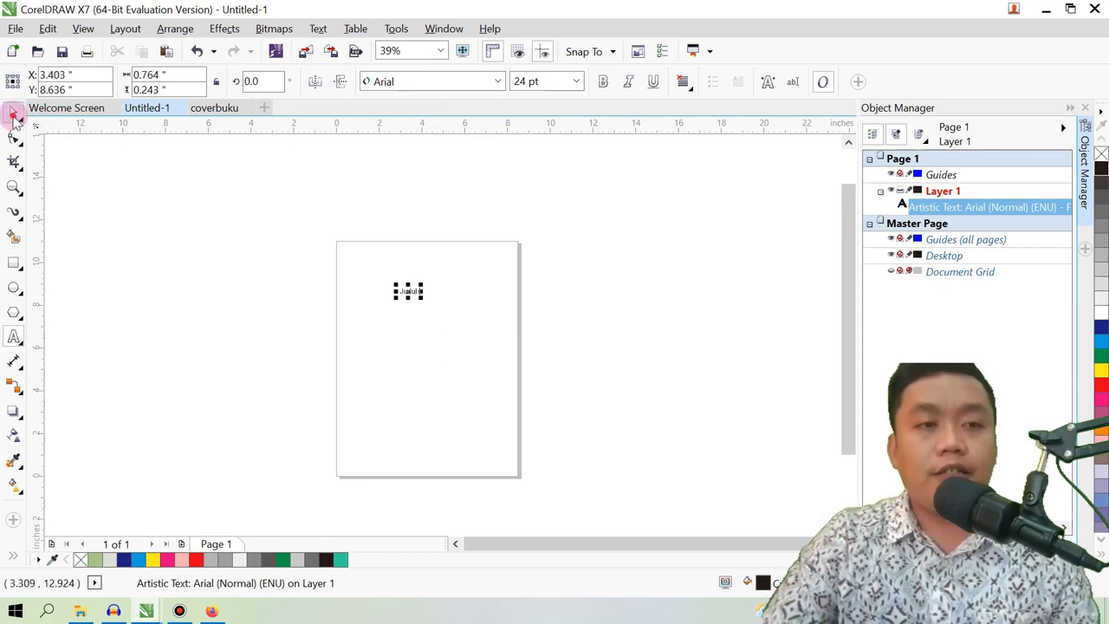
# Step: Enlarge the "Judul" text to about 121 pt, roughly 3.86 inches wide, and place it near the page's top centre
pyautogui.moveTo(423, 285); pyautogui.dragTo(487, 260)
pyautogui.moveTo(322, 258); pyautogui.dragTo(363, 274)
pyautogui.click(604, 287)
pyautogui.moveTo(428, 308); pyautogui.dragTo(442, 291)
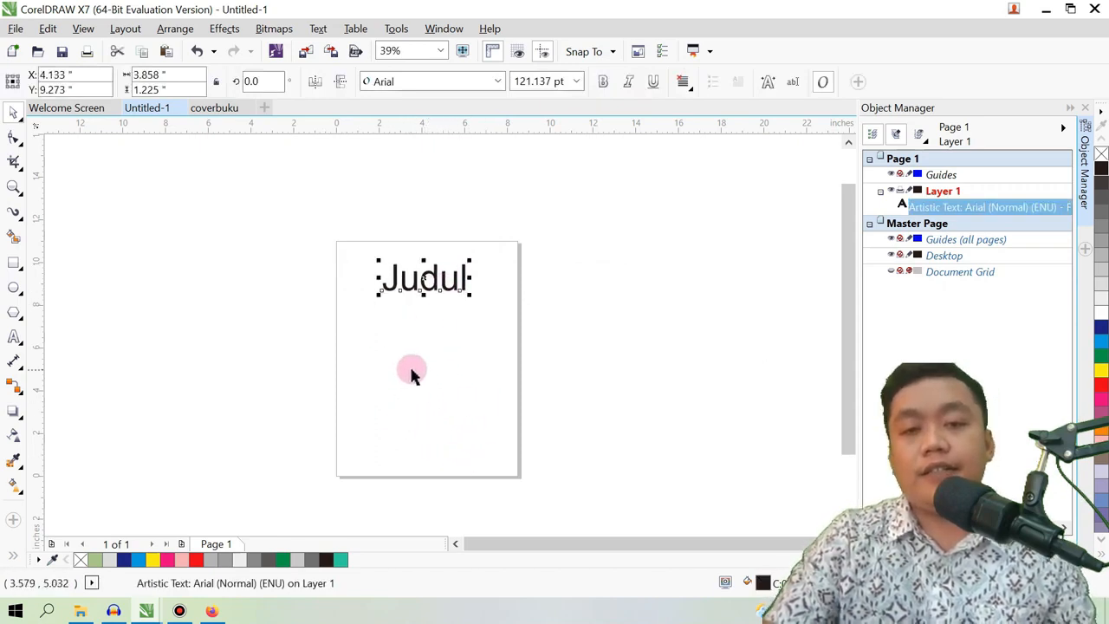
pyautogui.click(662, 309)
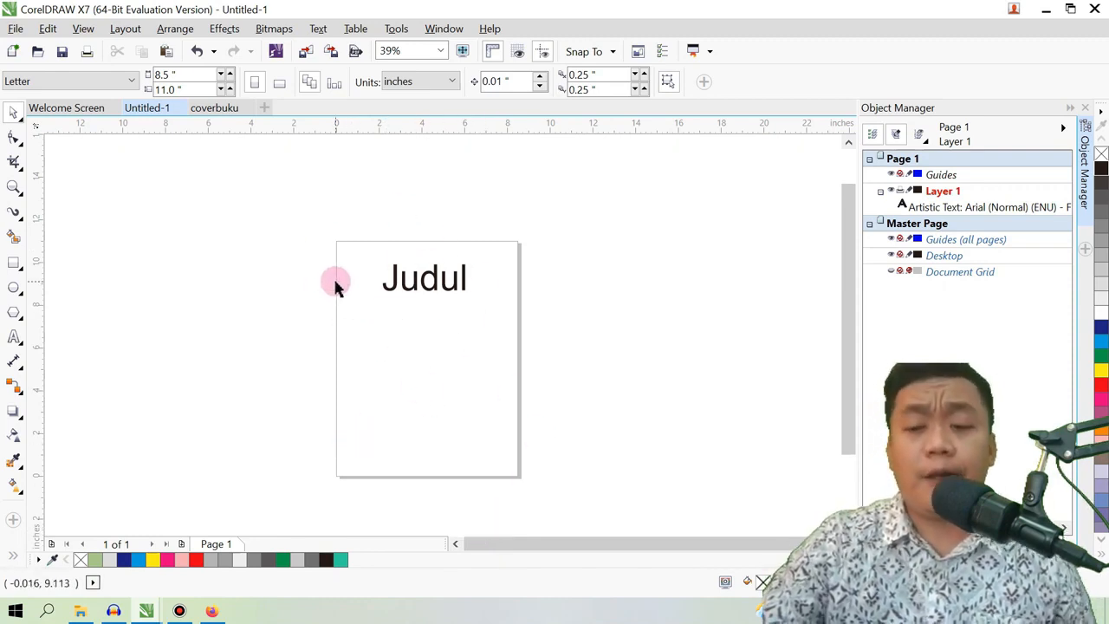
# Step: Examine the "Judul" title and the surrounding page at different magnifications and view positions
pyautogui.hscroll(-2, 415, 302)
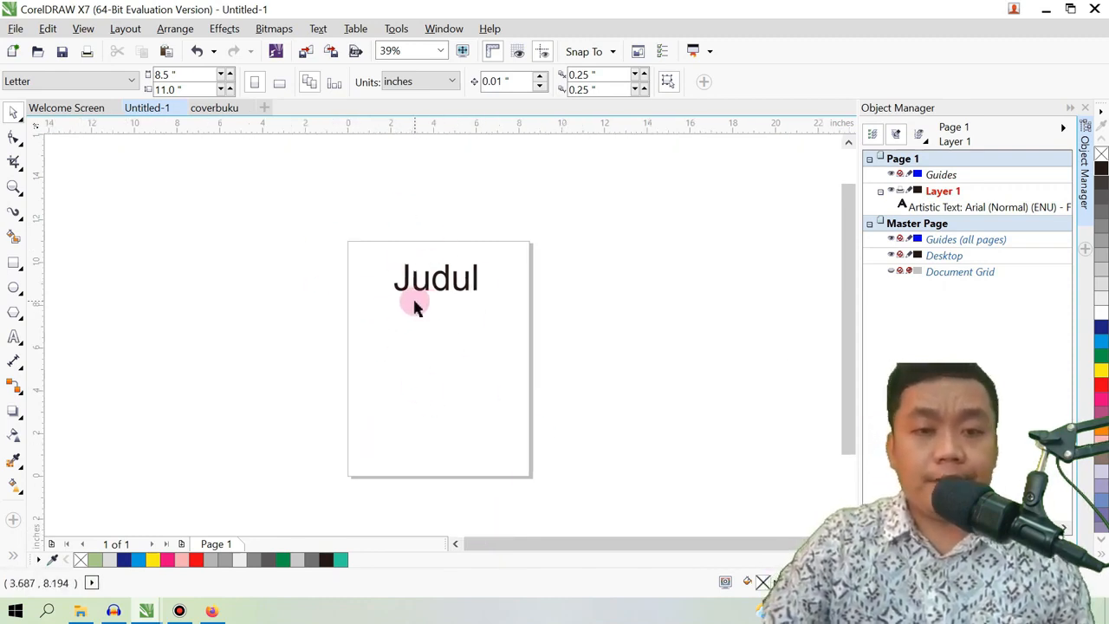
pyautogui.scroll(3, 495, 313)
pyautogui.hscroll(2, 477, 329)
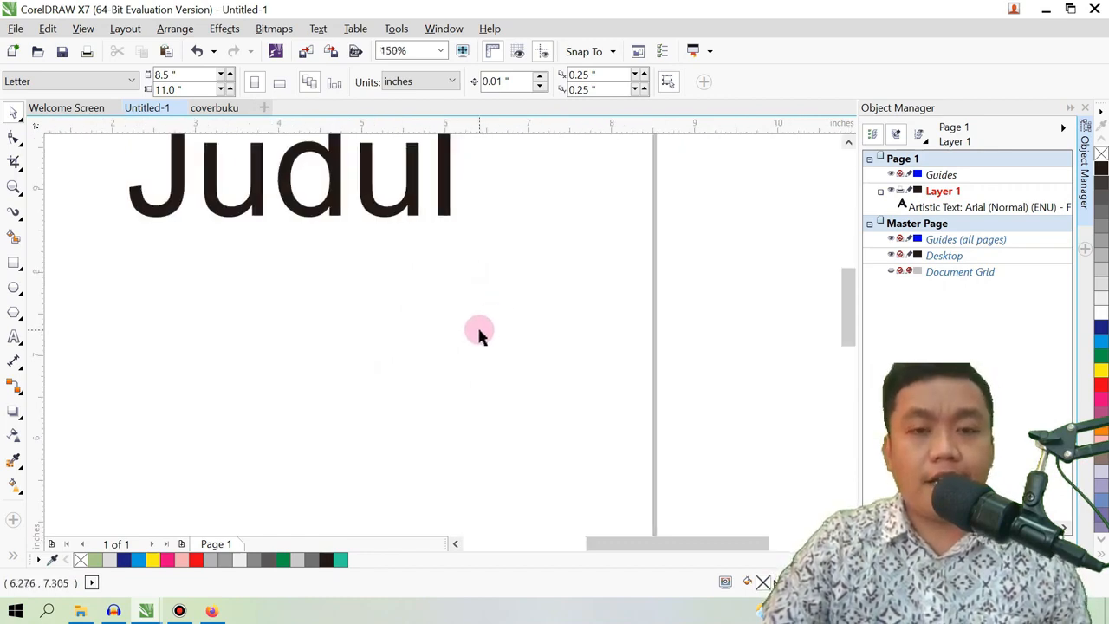
pyautogui.hscroll(1, 735, 308)
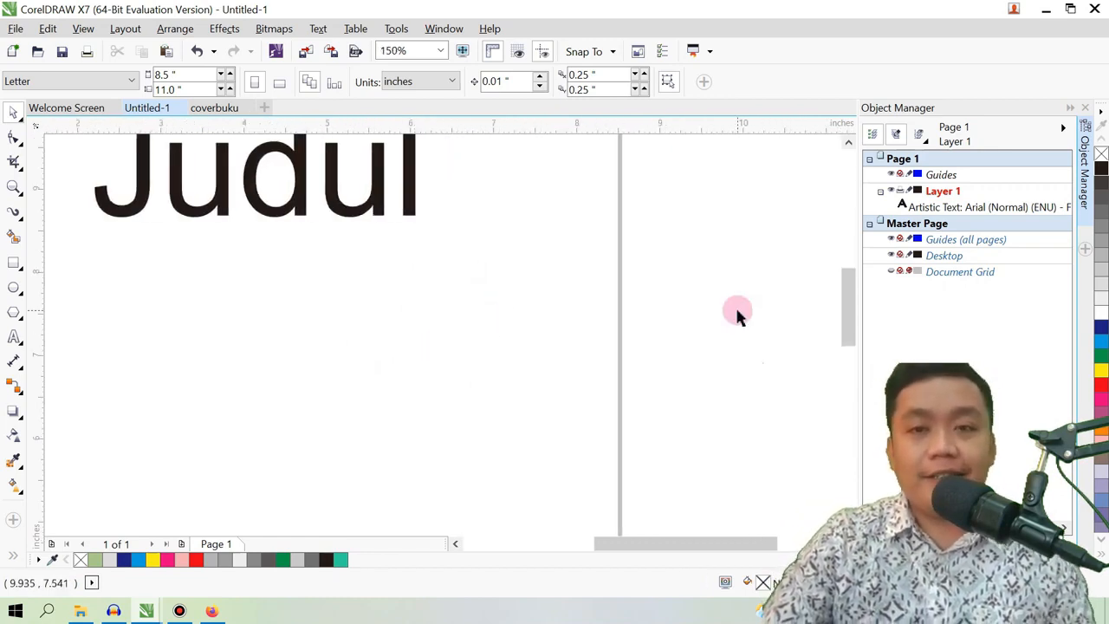
pyautogui.scroll(2, 735, 312)
pyautogui.scroll(-3, 676, 381)
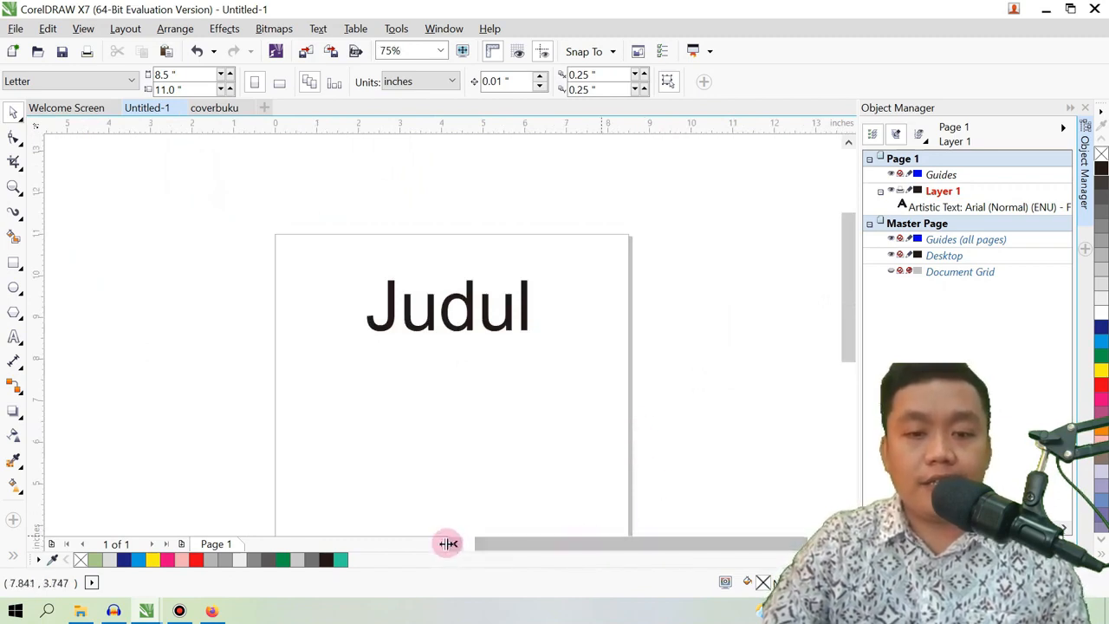
pyautogui.moveTo(448, 543); pyautogui.dragTo(432, 543)
pyautogui.moveTo(845, 291); pyautogui.dragTo(845, 316)
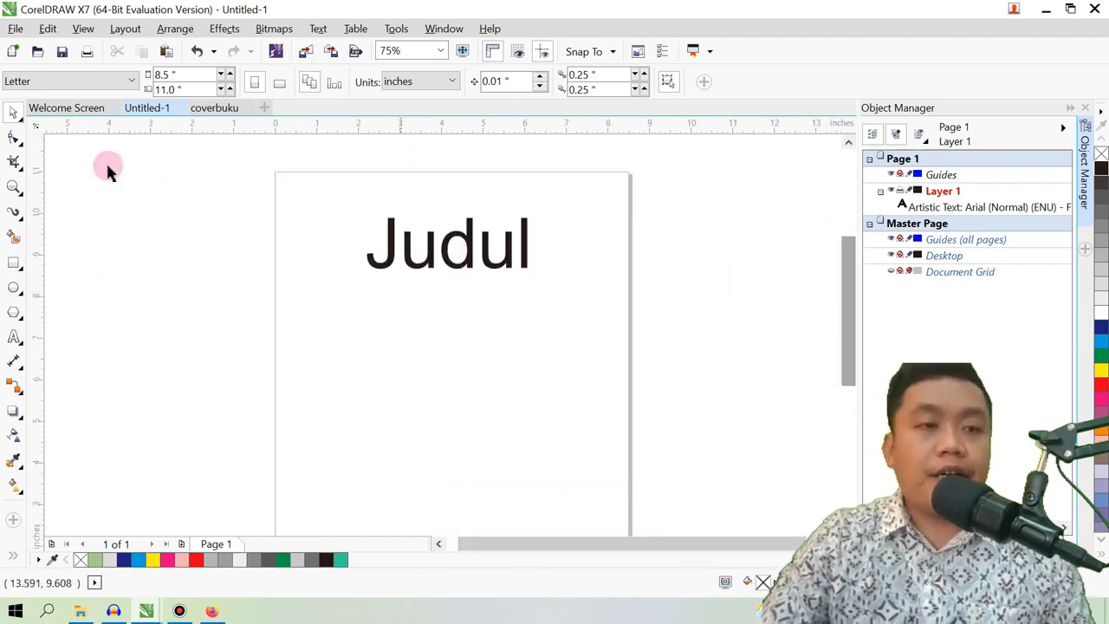
# Step: Move the "Judul" title down toward the middle of the page and return it to the upper part
pyautogui.click(414, 261)
pyautogui.moveTo(435, 297); pyautogui.dragTo(413, 341)
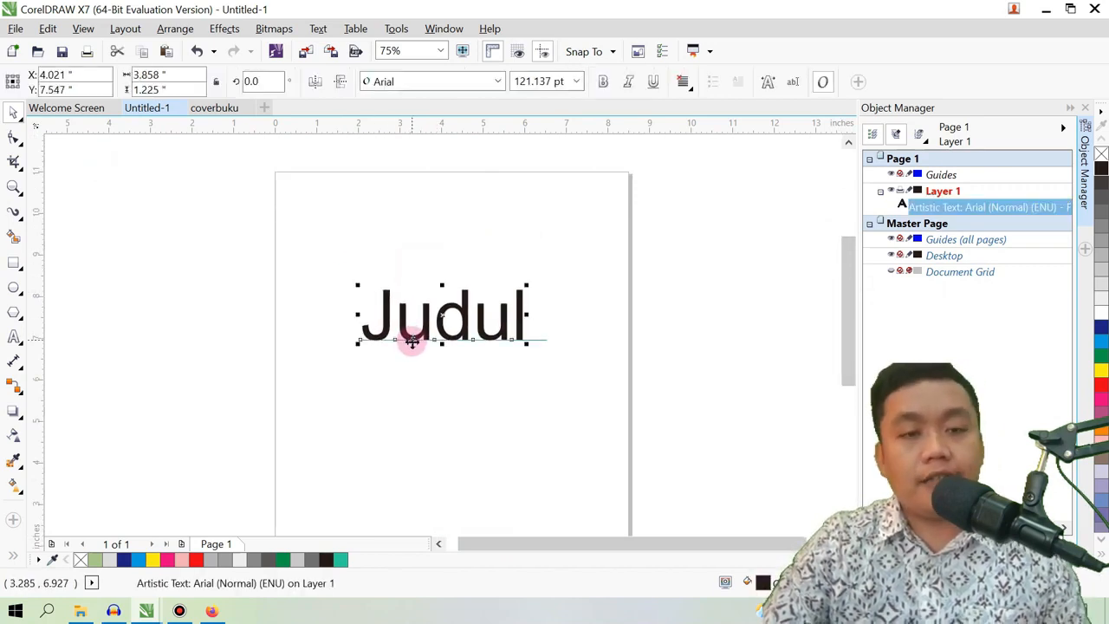
pyautogui.click(763, 208)
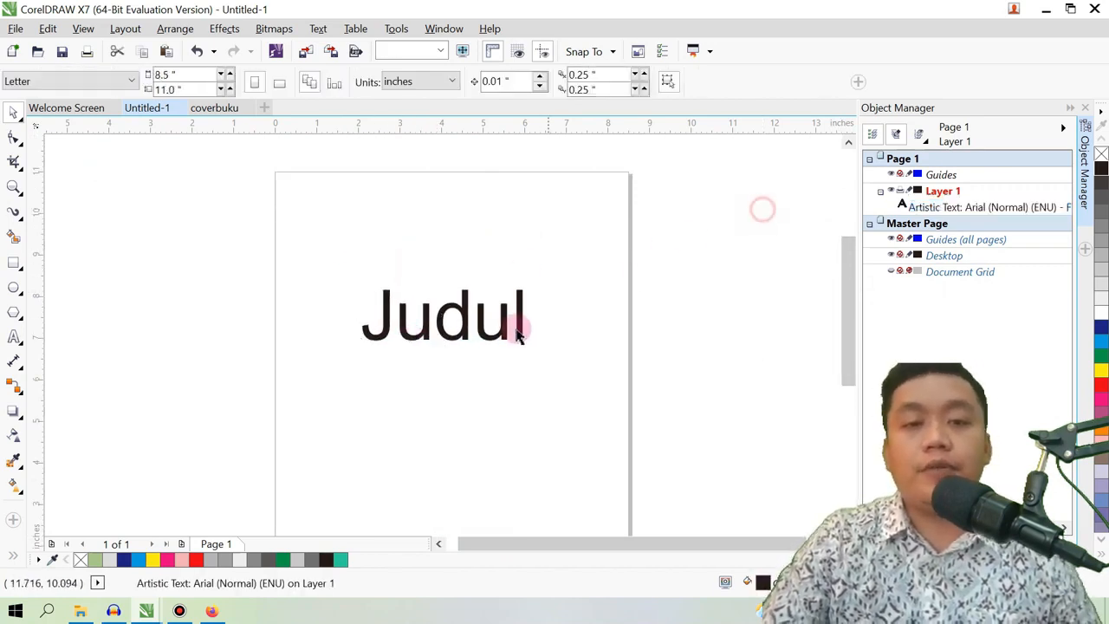
pyautogui.click(505, 333)
pyautogui.moveTo(505, 333); pyautogui.dragTo(506, 249)
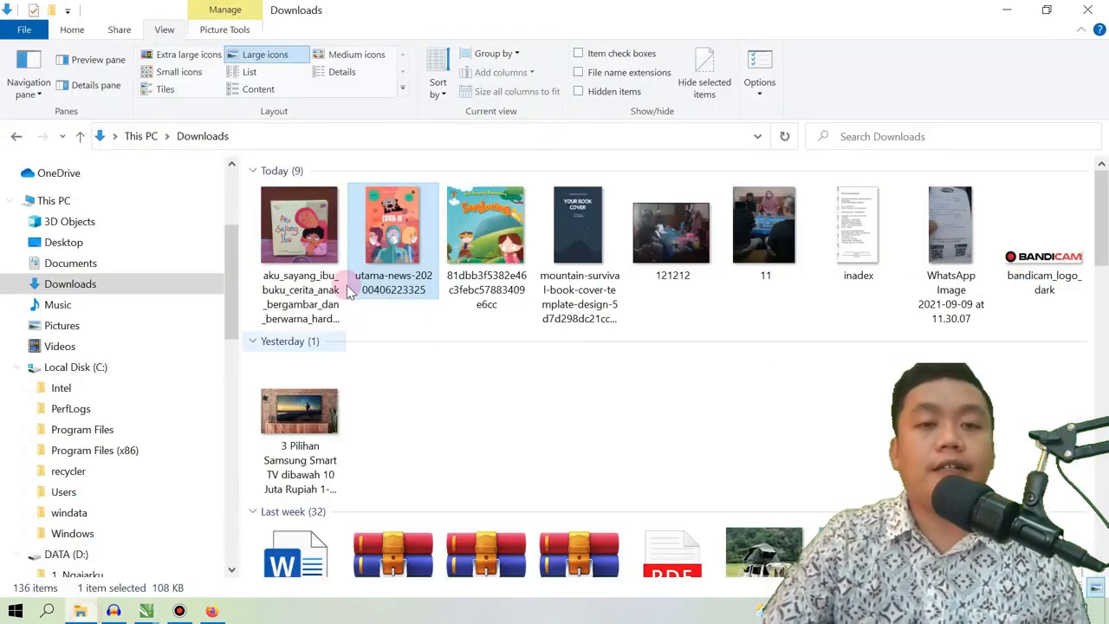
# Step: Bring the Samsung Smart TV picture from the Downloads folder onto the page below the title and enlarge it to about 7.04 inches wide
pyautogui.click(80, 611)
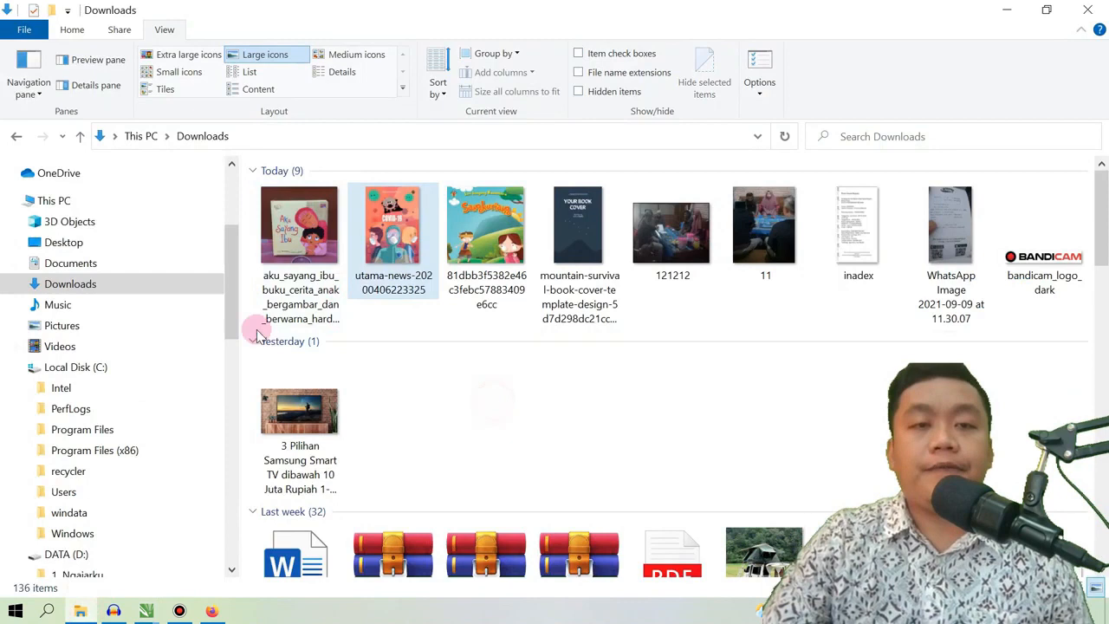
pyautogui.click(541, 234)
pyautogui.click(507, 235)
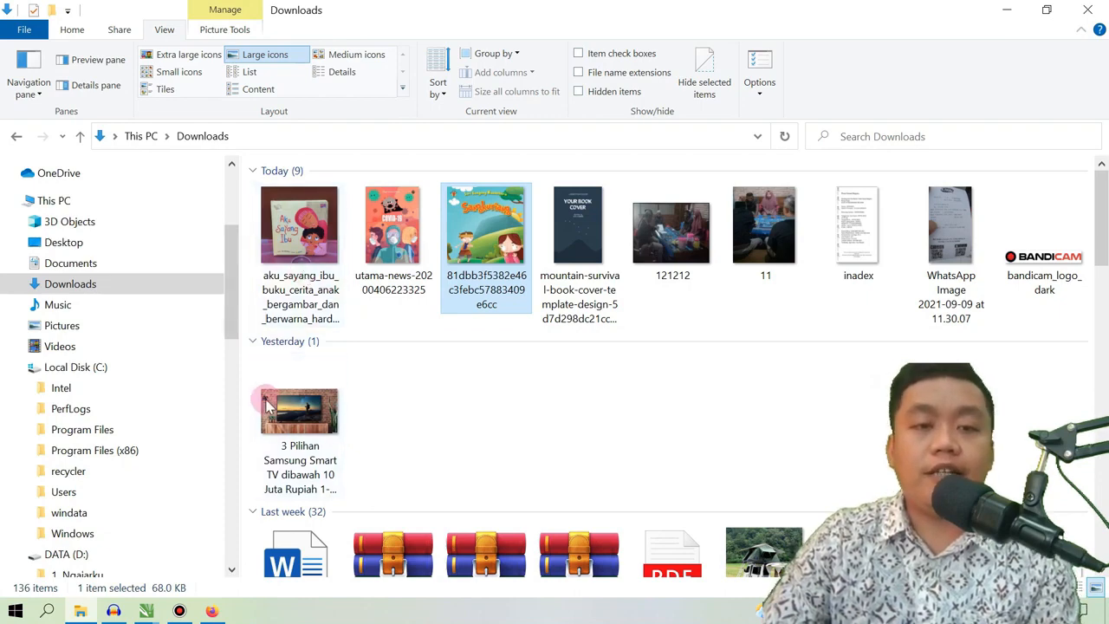
pyautogui.click(292, 410)
pyautogui.moveTo(313, 419); pyautogui.dragTo(458, 377)
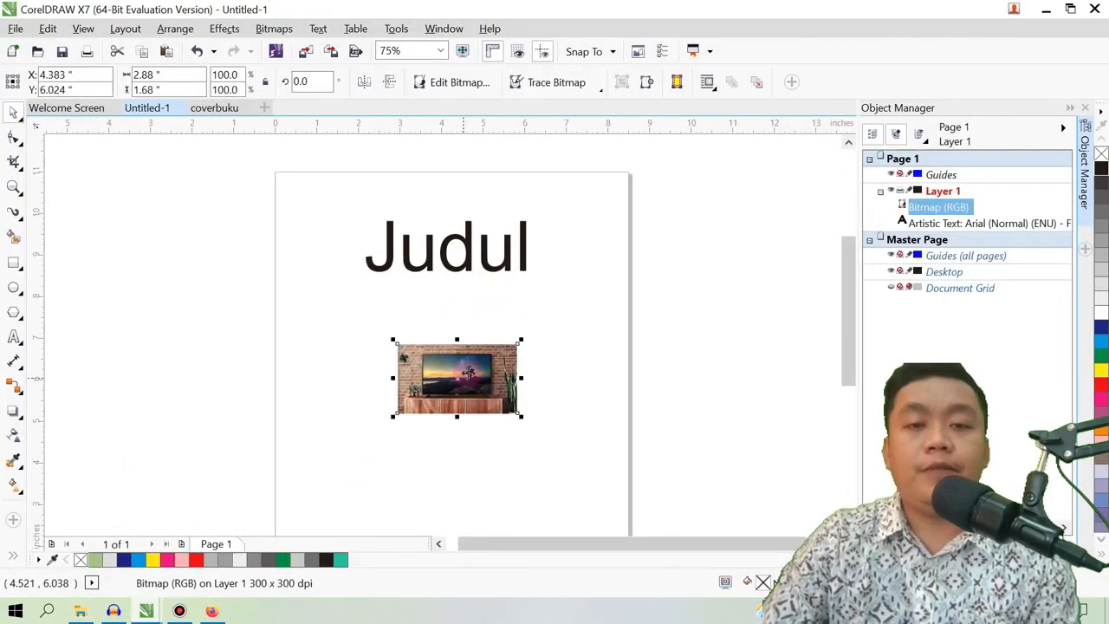
pyautogui.moveTo(391, 338); pyautogui.dragTo(486, 414)
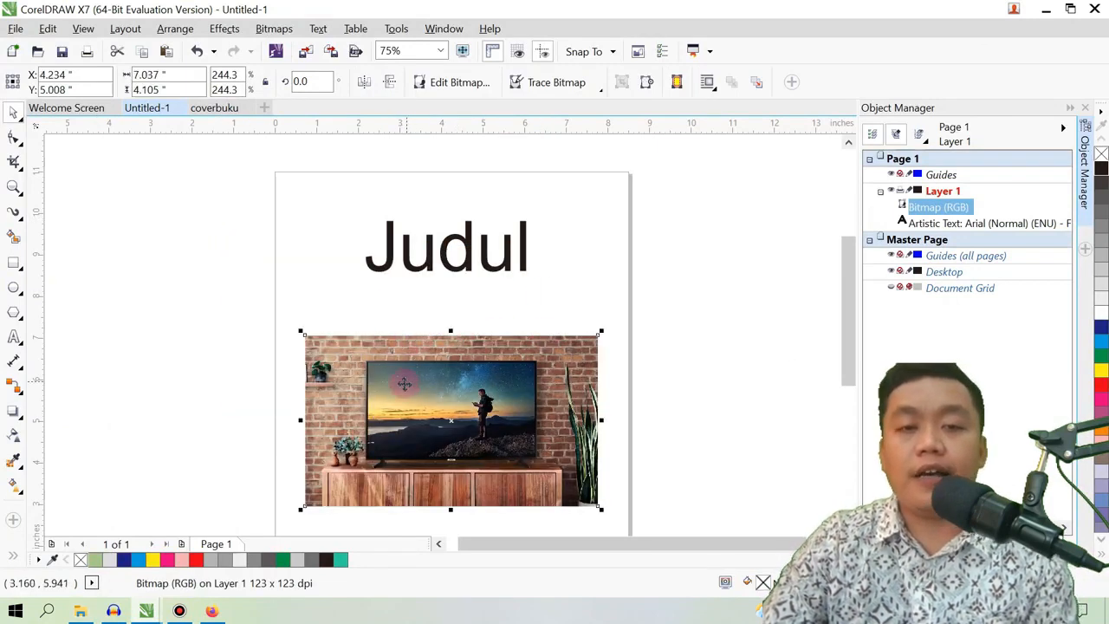
# Step: Crop the TV picture to an area about 5.29 by 3.36 inches around the television
pyautogui.click(13, 161)
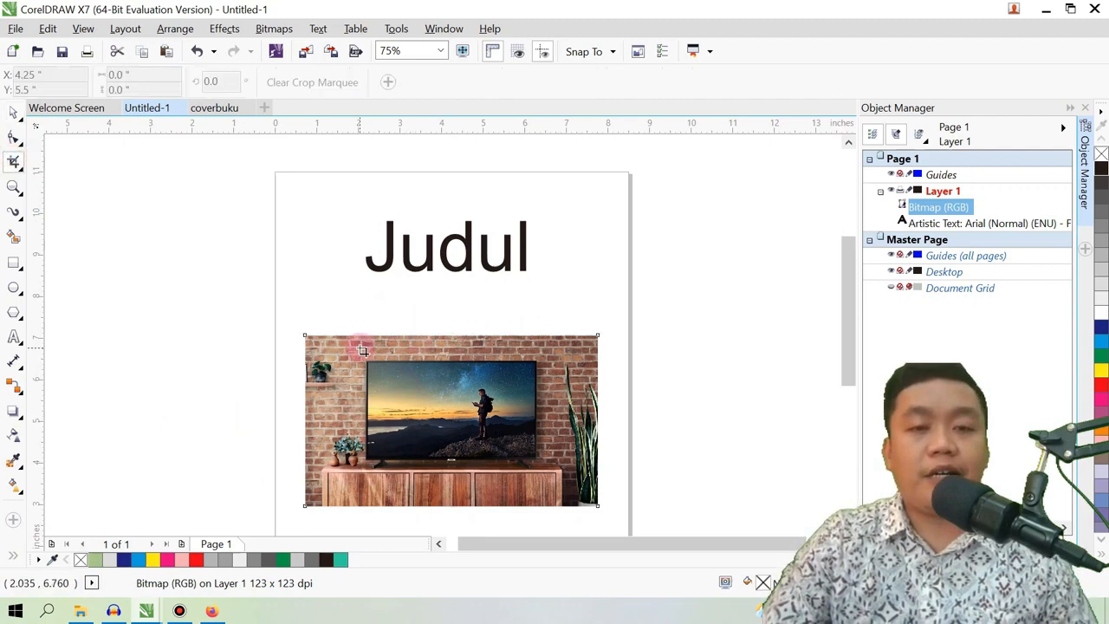
pyautogui.moveTo(351, 348); pyautogui.dragTo(568, 485)
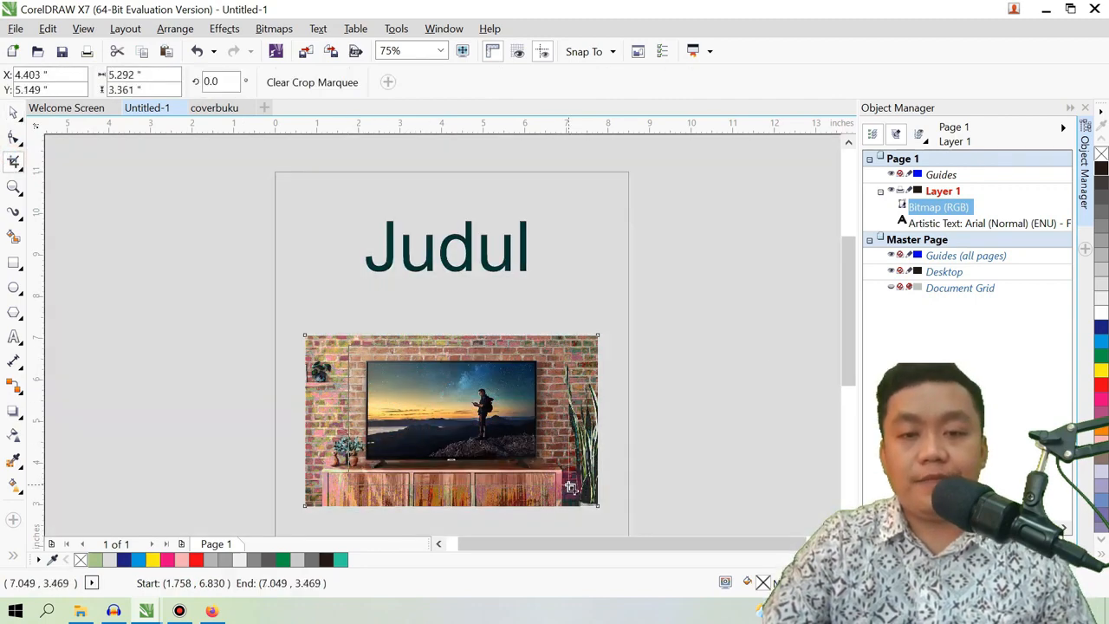
pyautogui.doubleClick(549, 442)
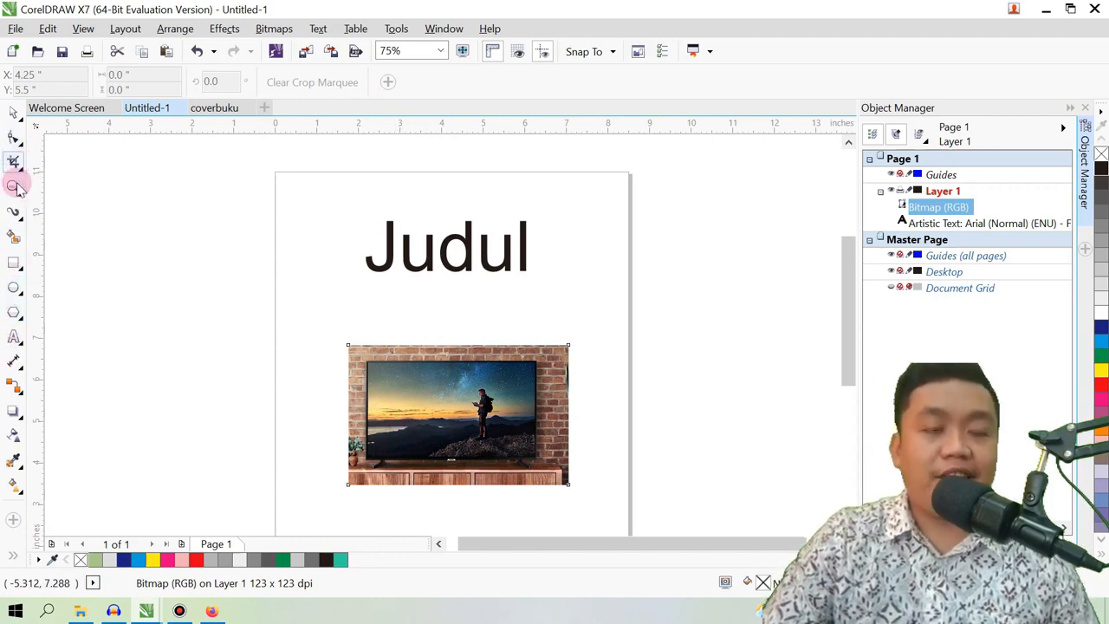
pyautogui.click(14, 113)
pyautogui.click(131, 240)
# Step: Start a 0.5 pt Pen outline at the television's upper-left corner and run it down the left edge to the lower corner
pyautogui.scroll(2, 411, 430)
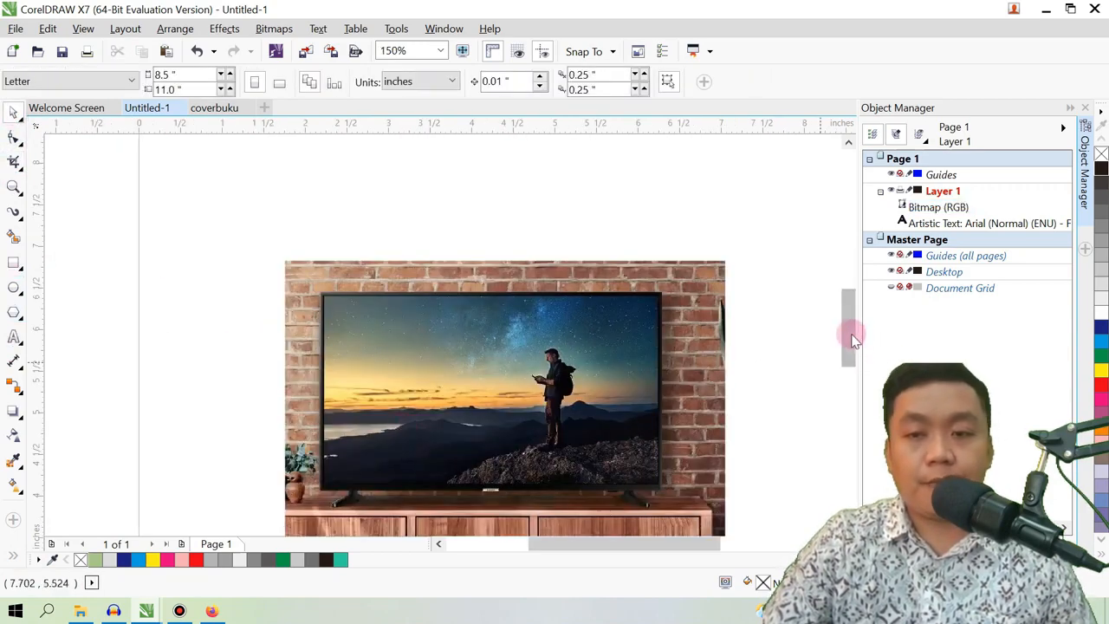
pyautogui.moveTo(852, 338); pyautogui.dragTo(848, 364)
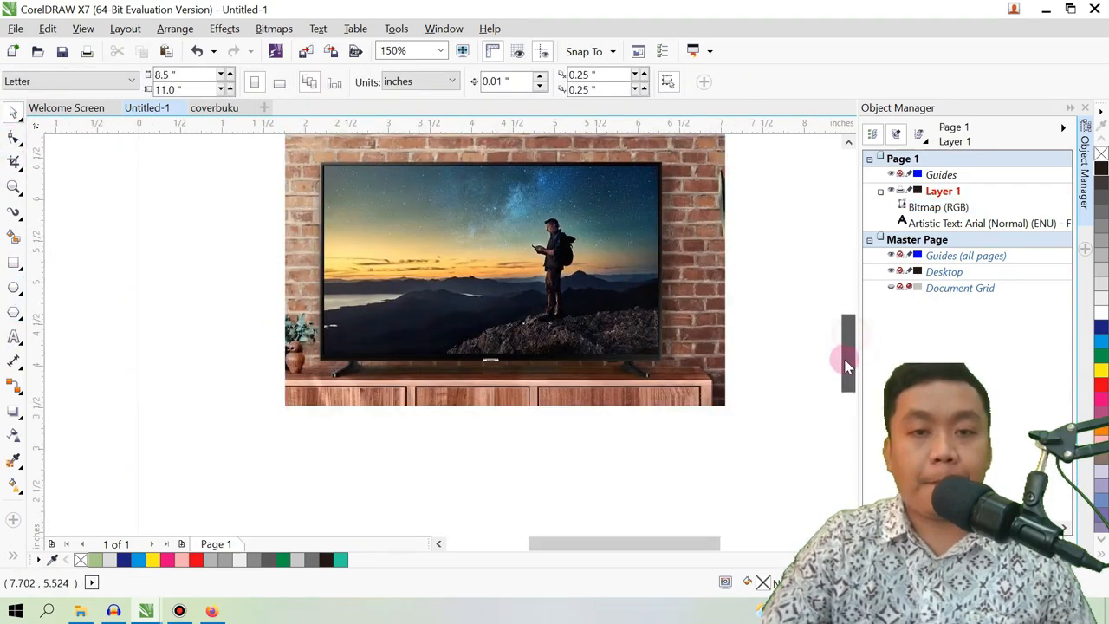
pyautogui.click(21, 222)
pyautogui.click(62, 287)
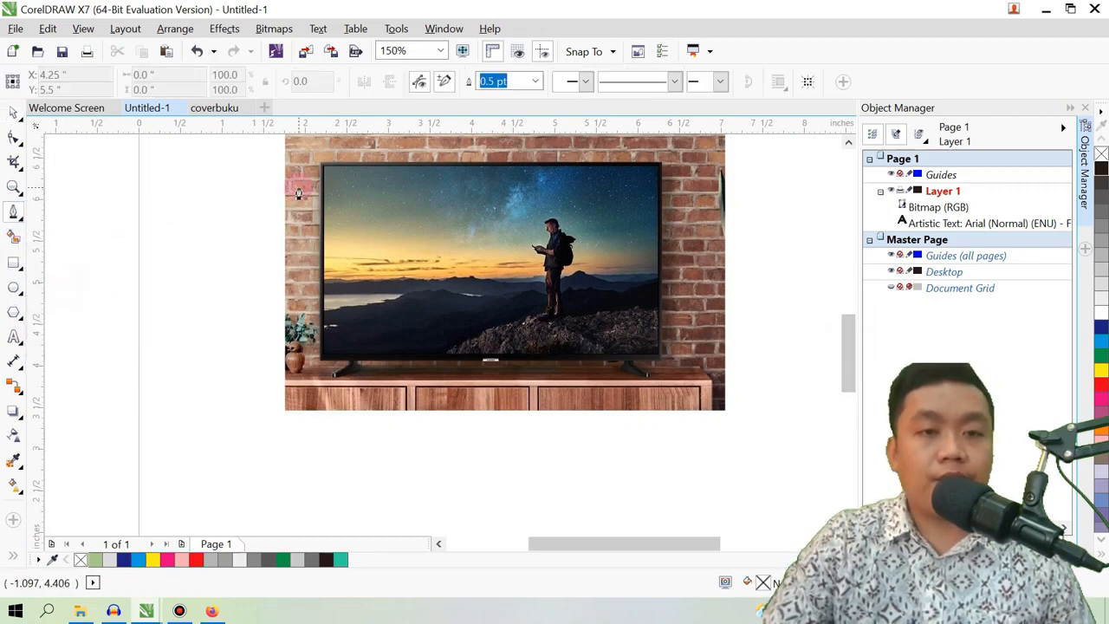
pyautogui.scroll(1, 303, 143)
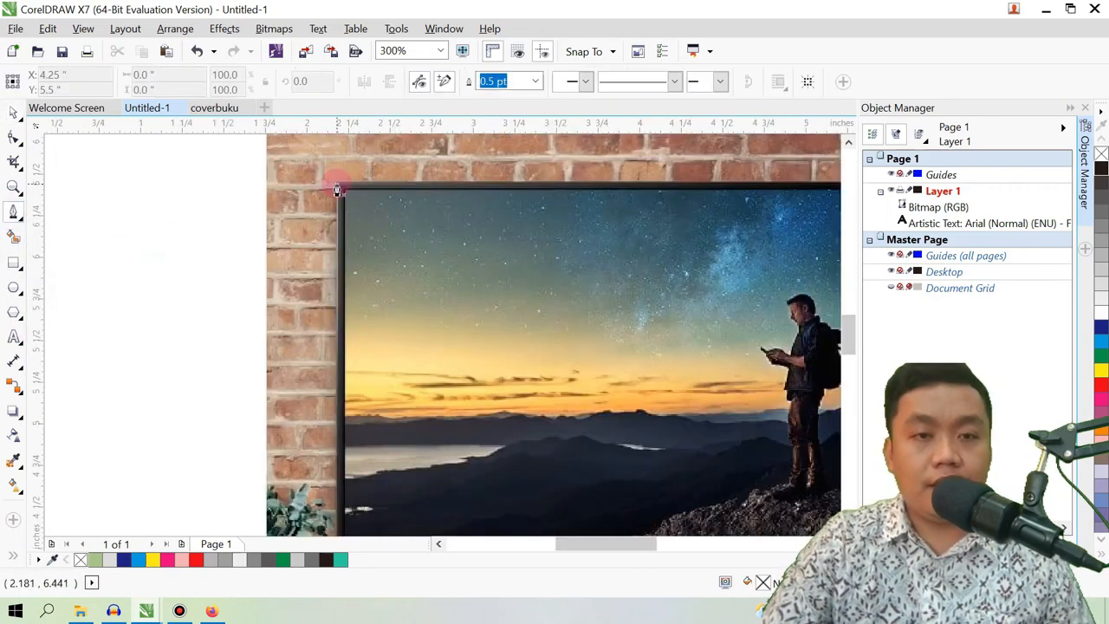
pyautogui.scroll(-2, 330, 223)
pyautogui.scroll(1, 341, 418)
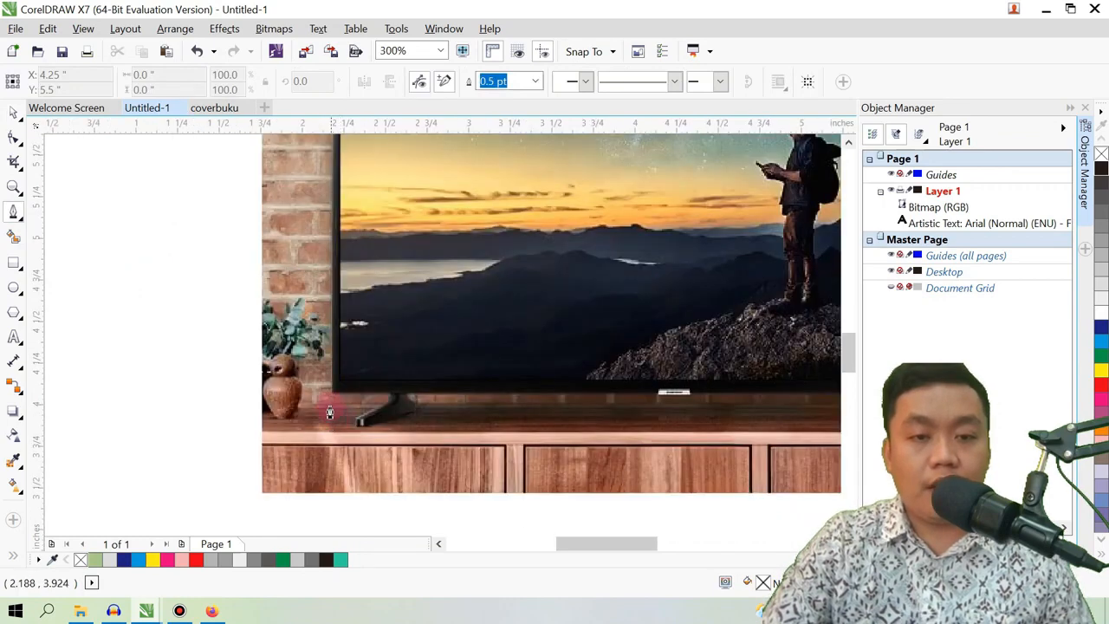
pyautogui.click(333, 396)
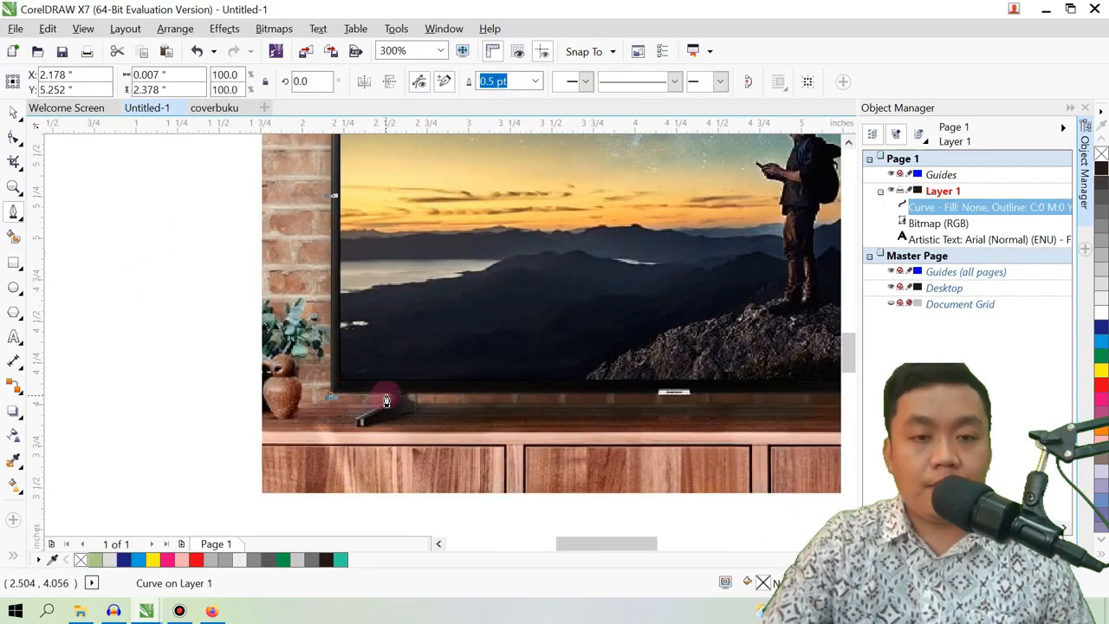
# Step: Continue the Pen outline around the television's left stand foot
pyautogui.click(390, 395)
pyautogui.moveTo(380, 408); pyautogui.dragTo(369, 415)
pyautogui.click(357, 424)
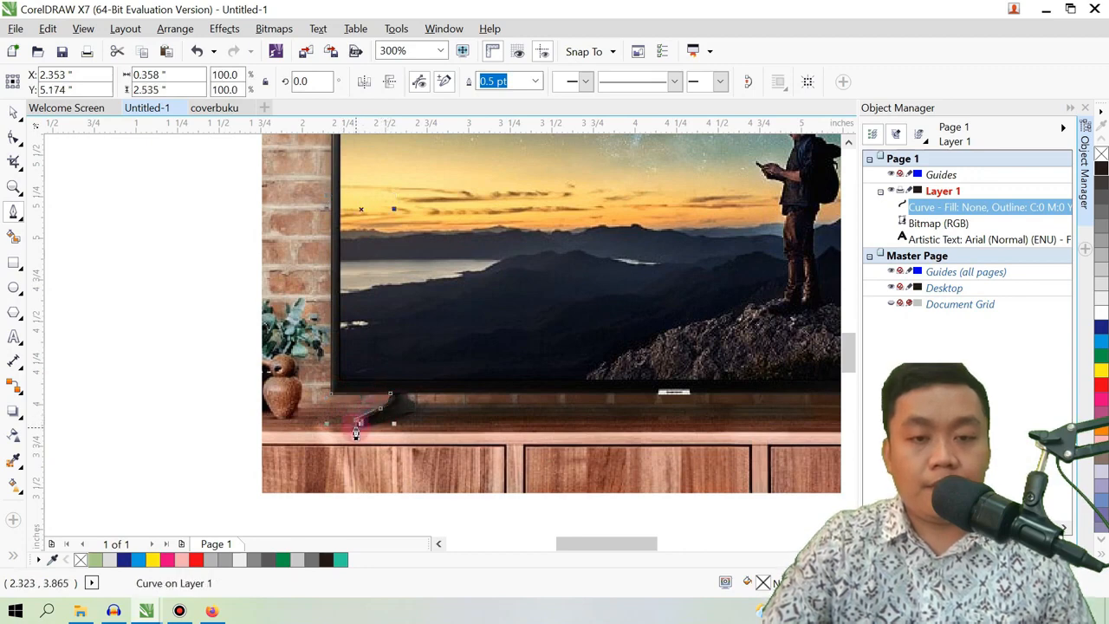
pyautogui.click(423, 417)
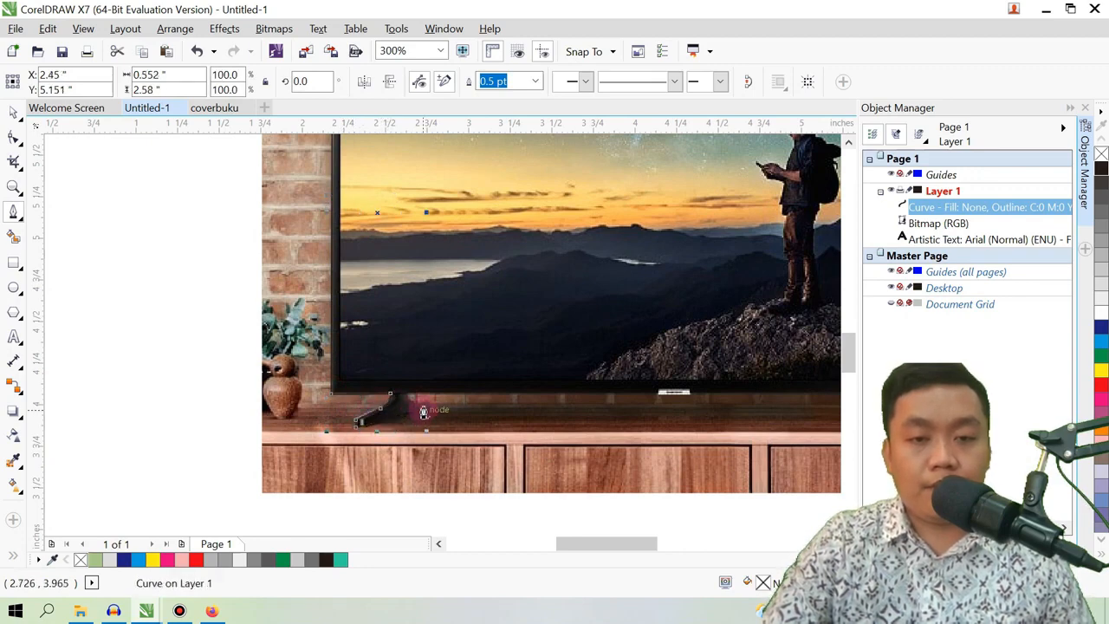
pyautogui.click(413, 403)
pyautogui.click(407, 399)
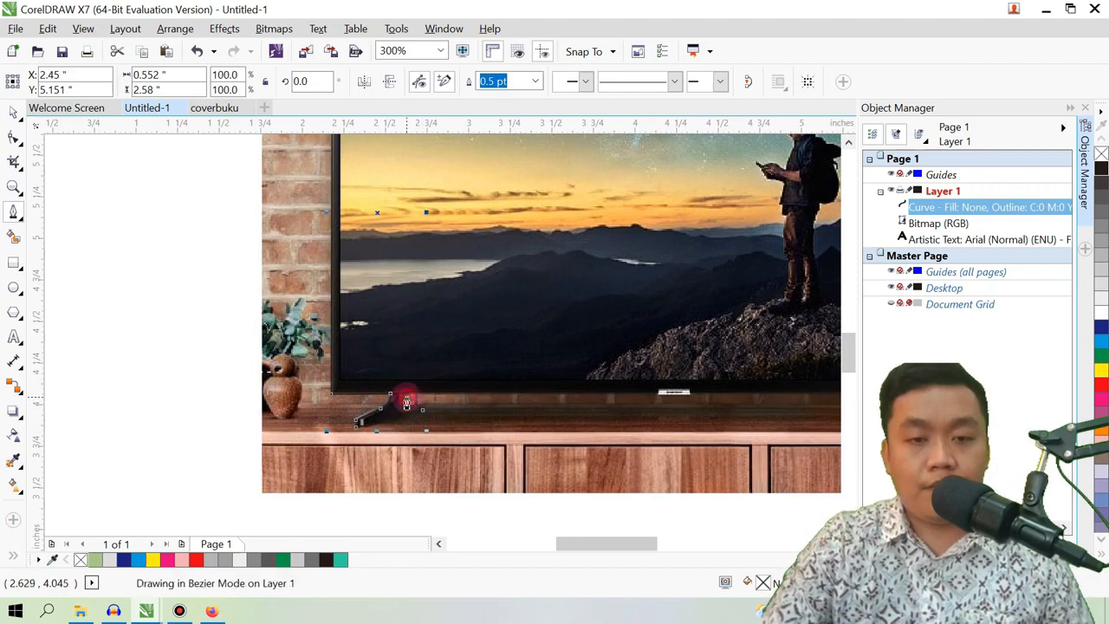
# Step: Extend the Pen outline along the television's bottom edge and trace around the right stand foot
pyautogui.scroll(-2, 291, 403)
pyautogui.scroll(2, 563, 394)
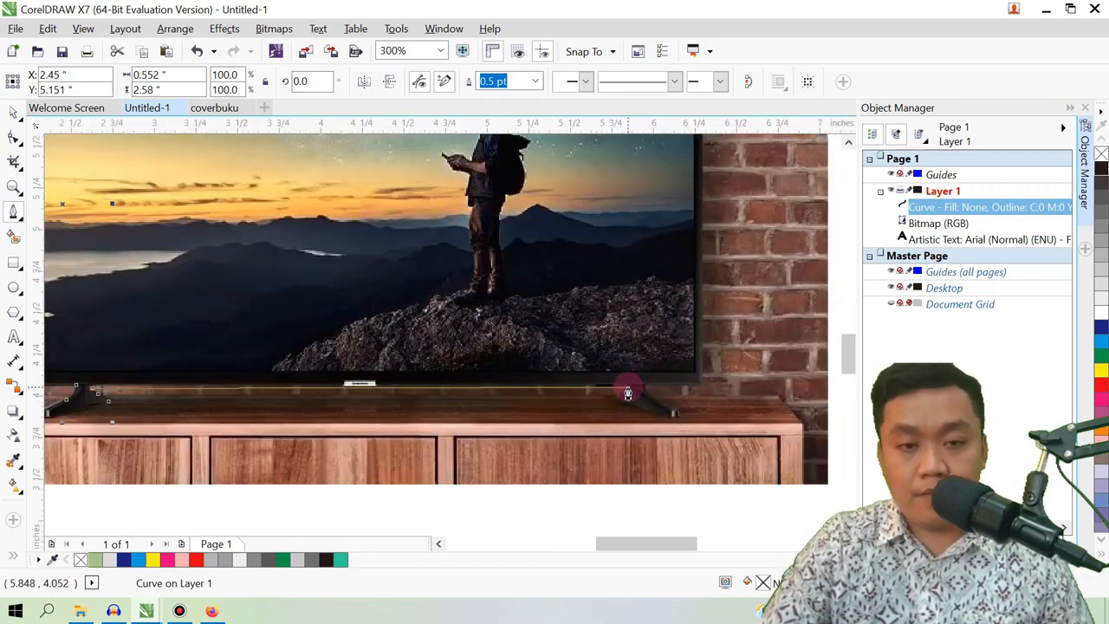
pyautogui.click(629, 392)
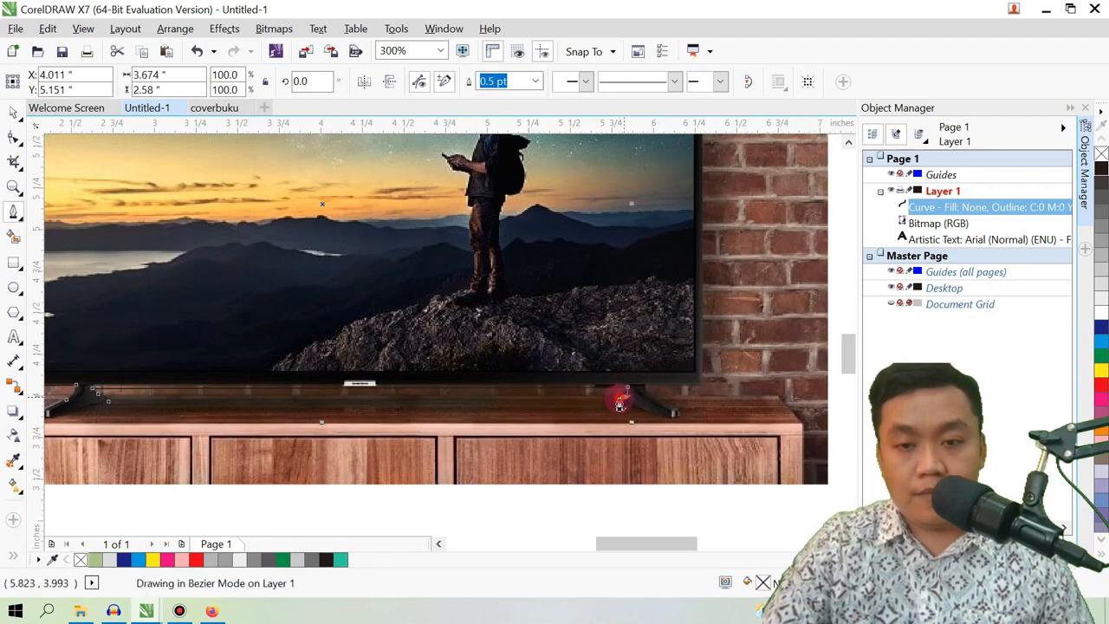
pyautogui.click(617, 405)
pyautogui.click(617, 406)
pyautogui.moveTo(660, 417); pyautogui.dragTo(671, 423)
pyautogui.click(671, 423)
pyautogui.click(677, 419)
pyautogui.click(677, 413)
pyautogui.click(647, 389)
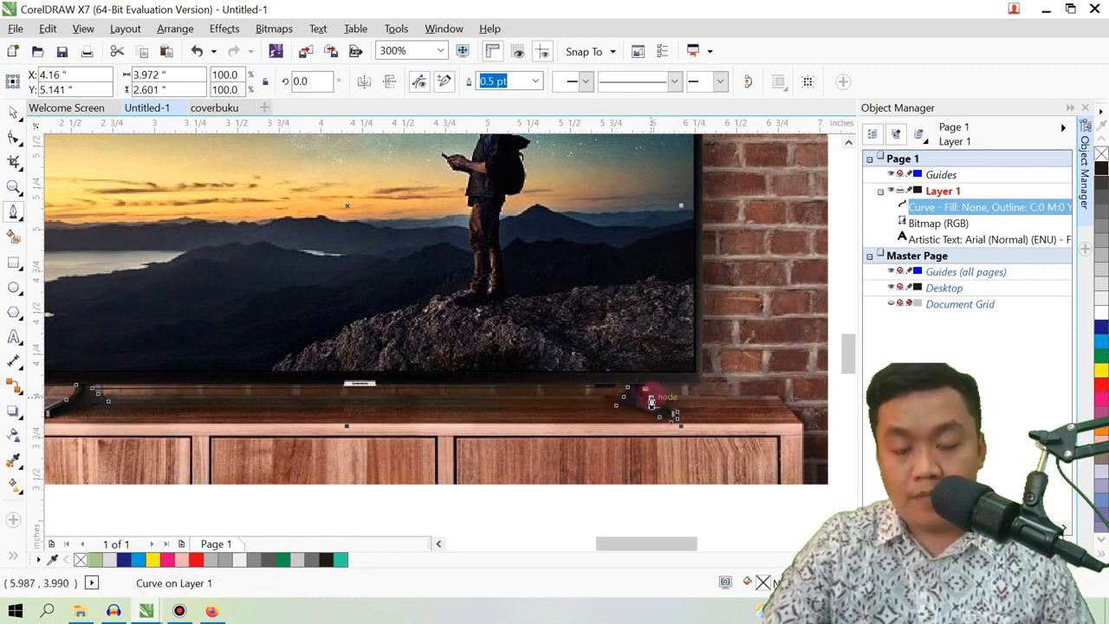
pyautogui.scroll(2, 636, 389)
pyautogui.click(654, 371)
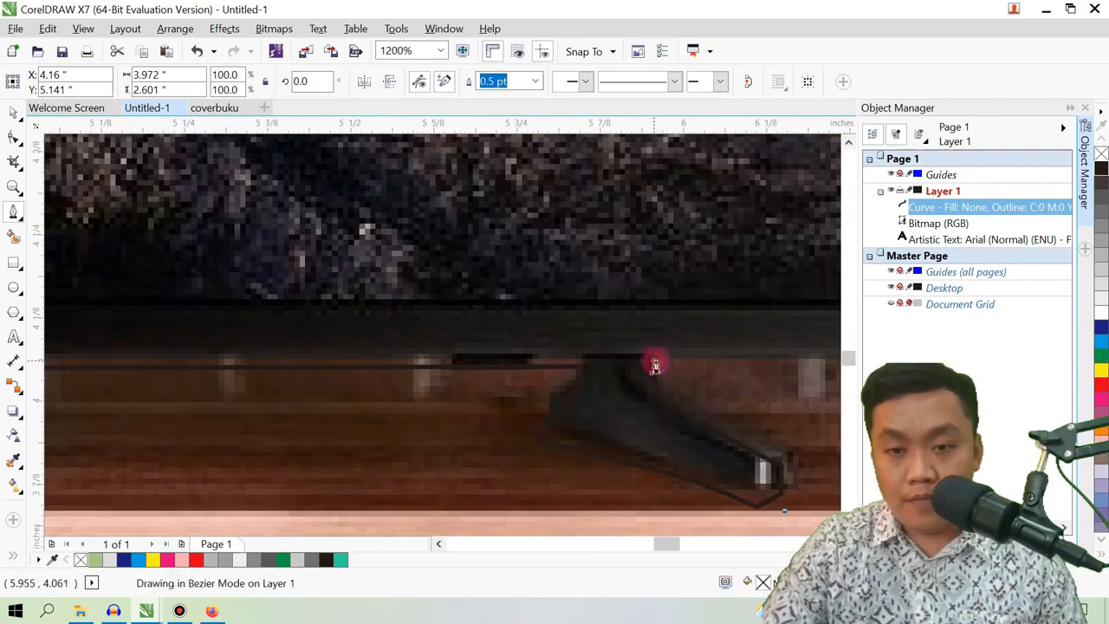
# Step: Continue the Pen outline via the television's lower-right and upper-right corners and close it at the upper-left starting point
pyautogui.scroll(-3, 655, 372)
pyautogui.scroll(2, 584, 373)
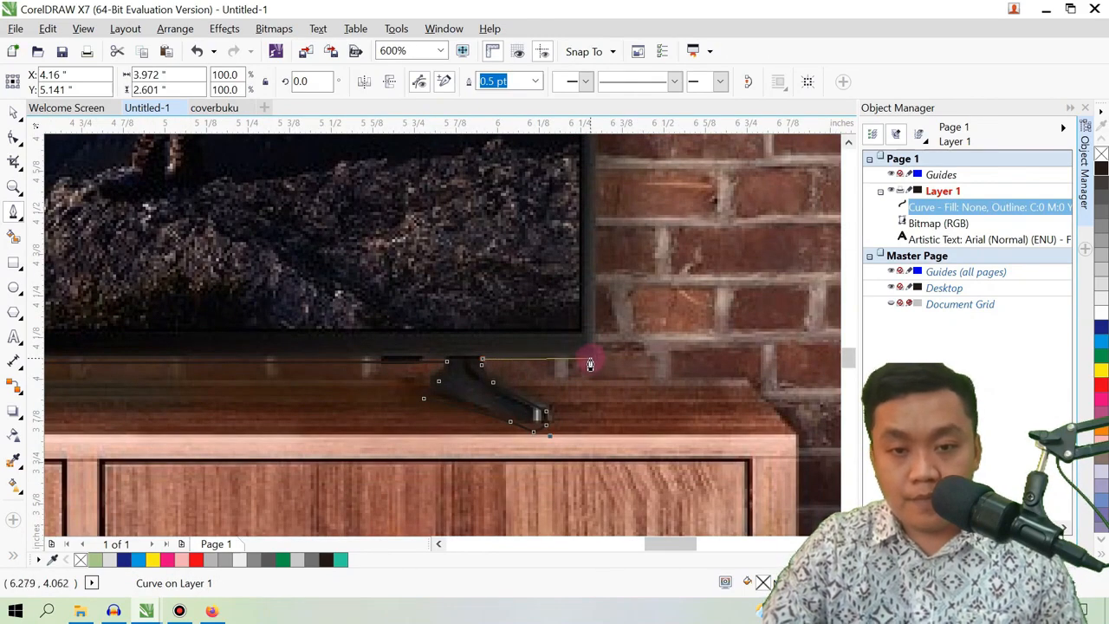
pyautogui.click(593, 365)
pyautogui.scroll(-2, 591, 366)
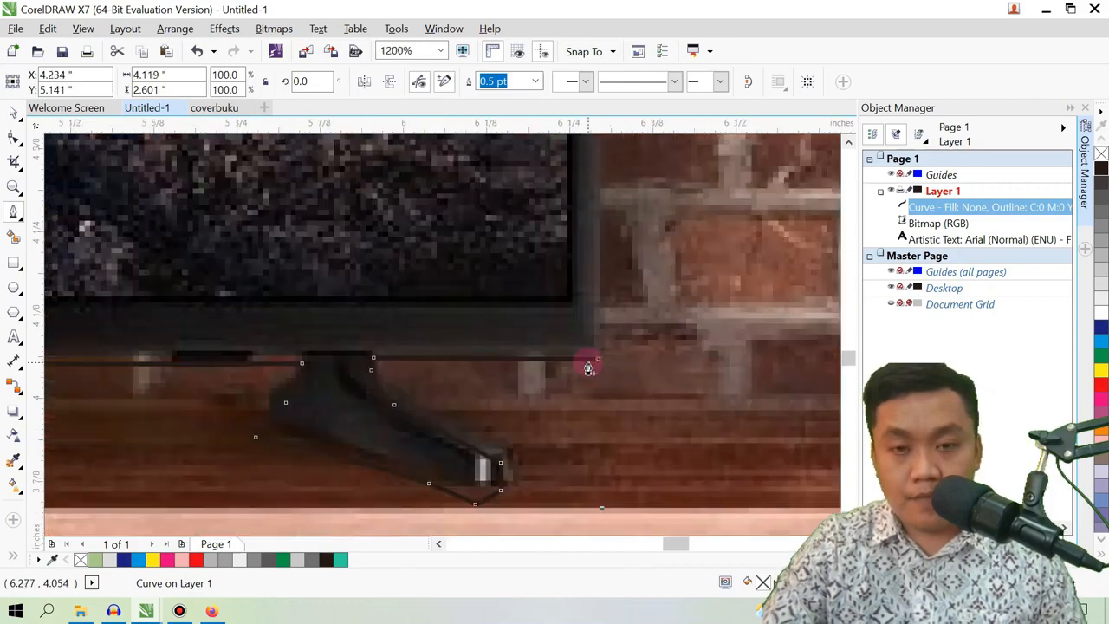
pyautogui.scroll(2, 575, 204)
pyautogui.scroll(-2, 575, 164)
pyautogui.scroll(1, 577, 144)
pyautogui.scroll(1, 578, 141)
pyautogui.click(629, 201)
pyautogui.scroll(-2, 629, 201)
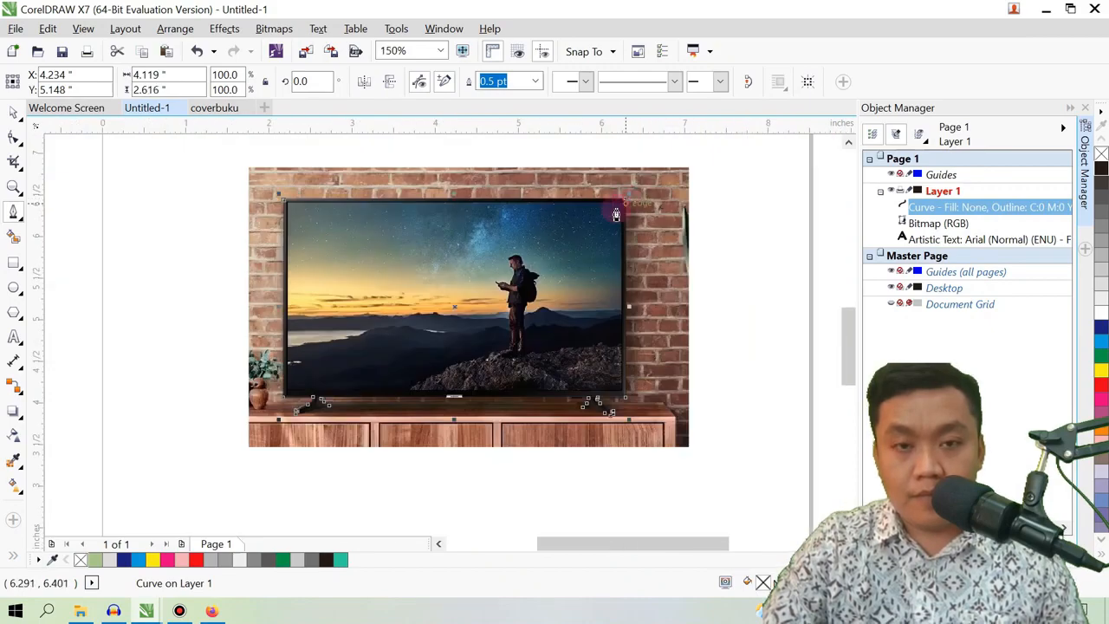
pyautogui.click(286, 202)
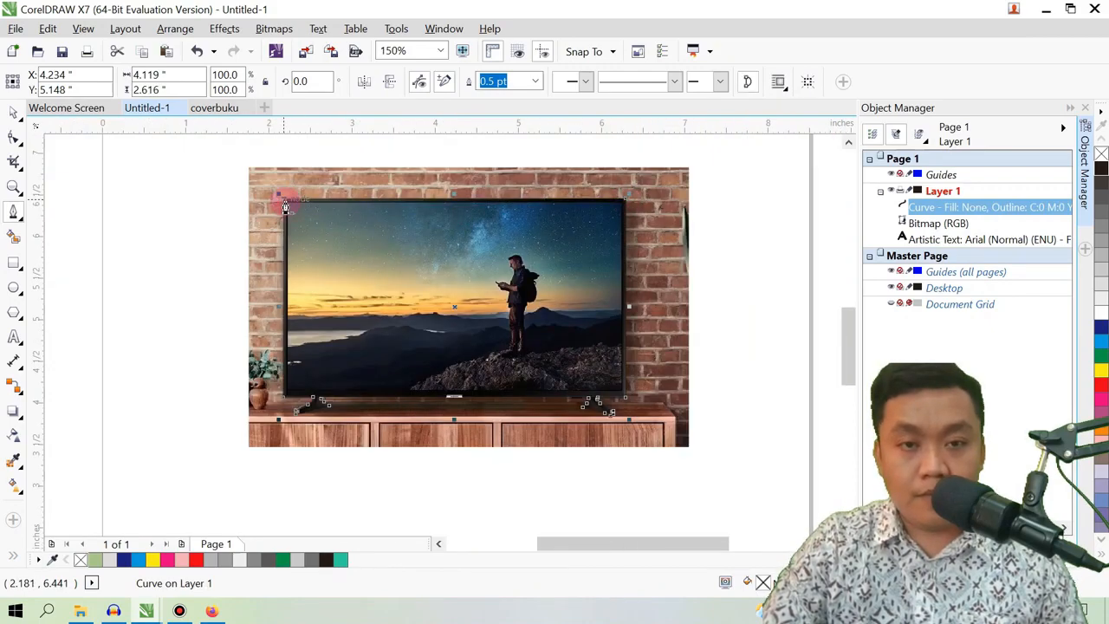
pyautogui.click(13, 113)
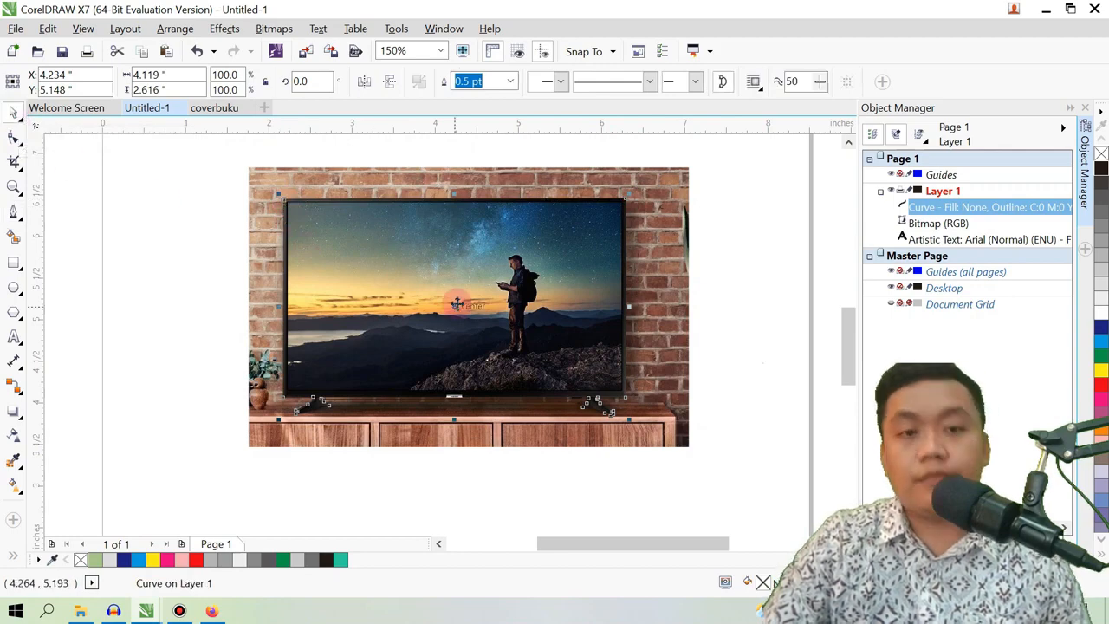
# Step: Intersect the television outline with the brick-wall photo to produce a cut-out copy of the television
pyautogui.rightClick(588, 238)
pyautogui.click(736, 249)
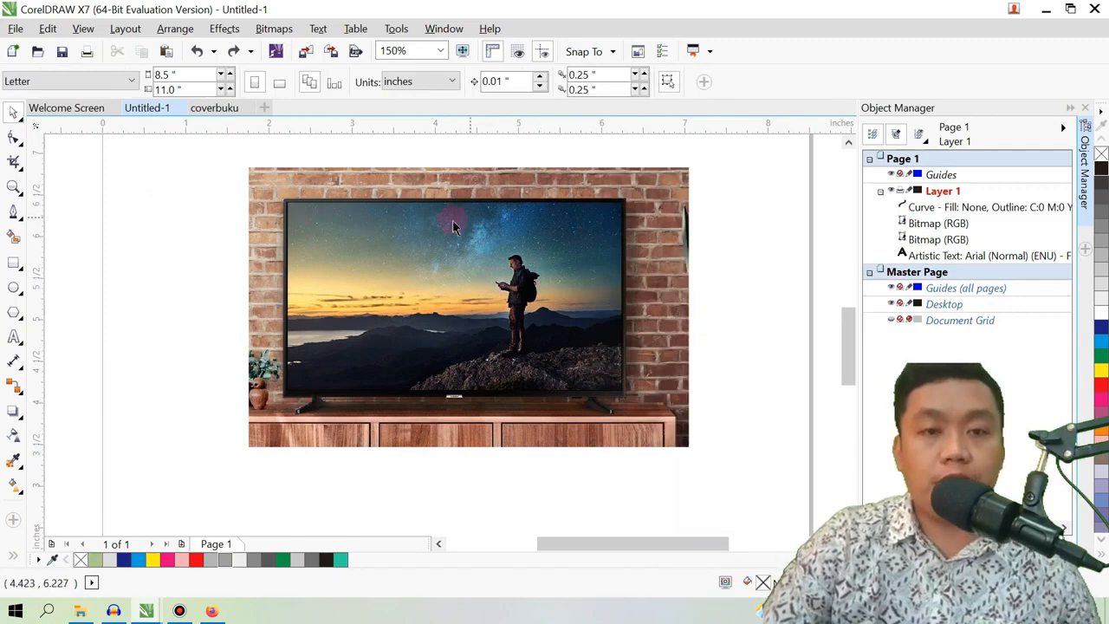
pyautogui.click(422, 231)
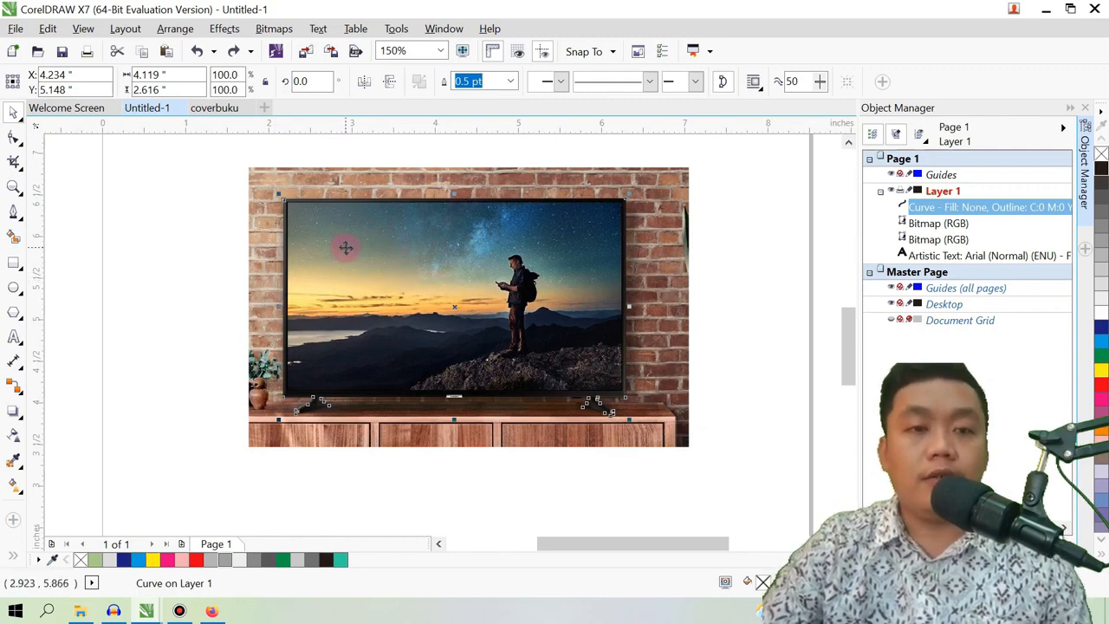
pyautogui.keyDown('shift'); pyautogui.click(266, 183); pyautogui.keyUp('shift')
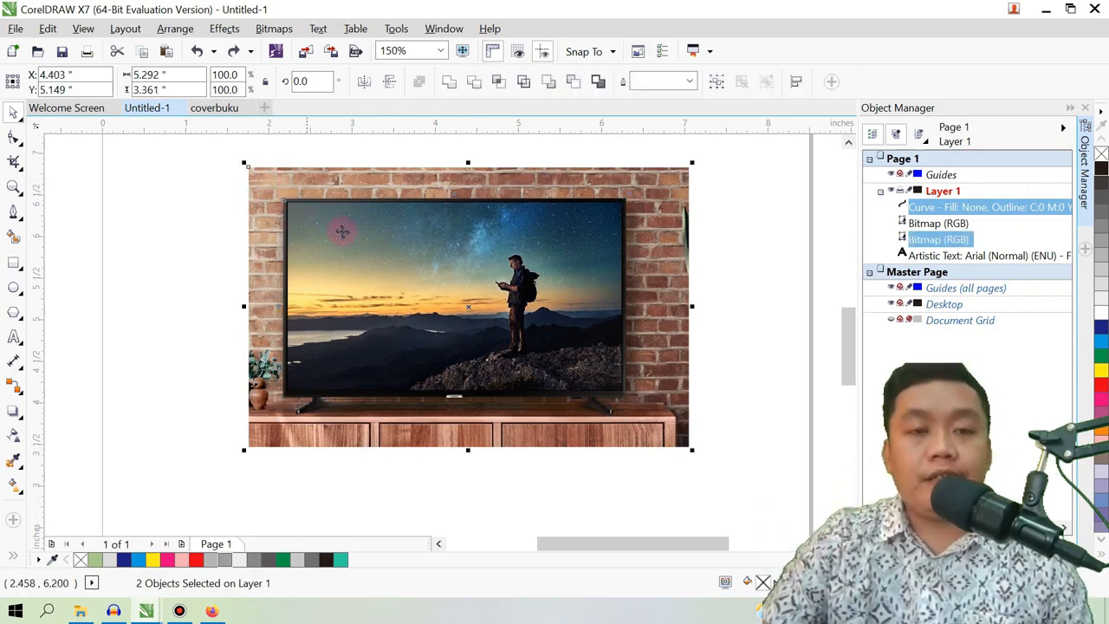
pyautogui.click(500, 84)
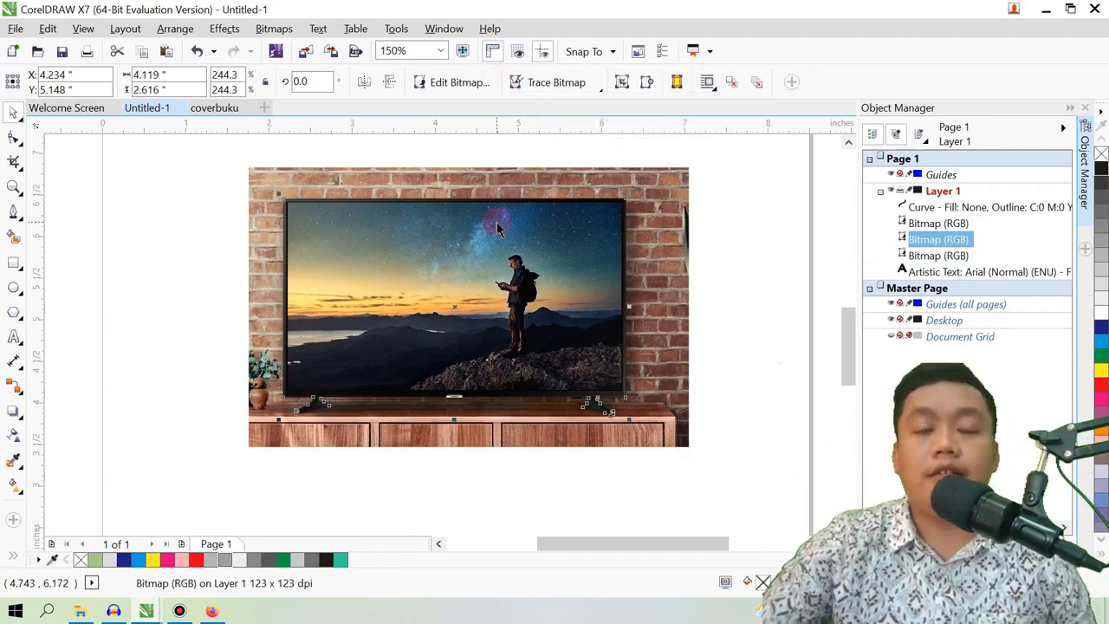
# Step: Move the television outline off to the left of the photo and one television cut-out to its lower right
pyautogui.click(735, 196)
pyautogui.click(593, 239)
pyautogui.moveTo(574, 238); pyautogui.dragTo(338, 268)
pyautogui.click(383, 212)
pyautogui.moveTo(383, 212); pyautogui.dragTo(563, 308)
# Step: Move the other television cut-out to the left of the photo and delete the remaining brick-wall photo
pyautogui.scroll(-2, 564, 308)
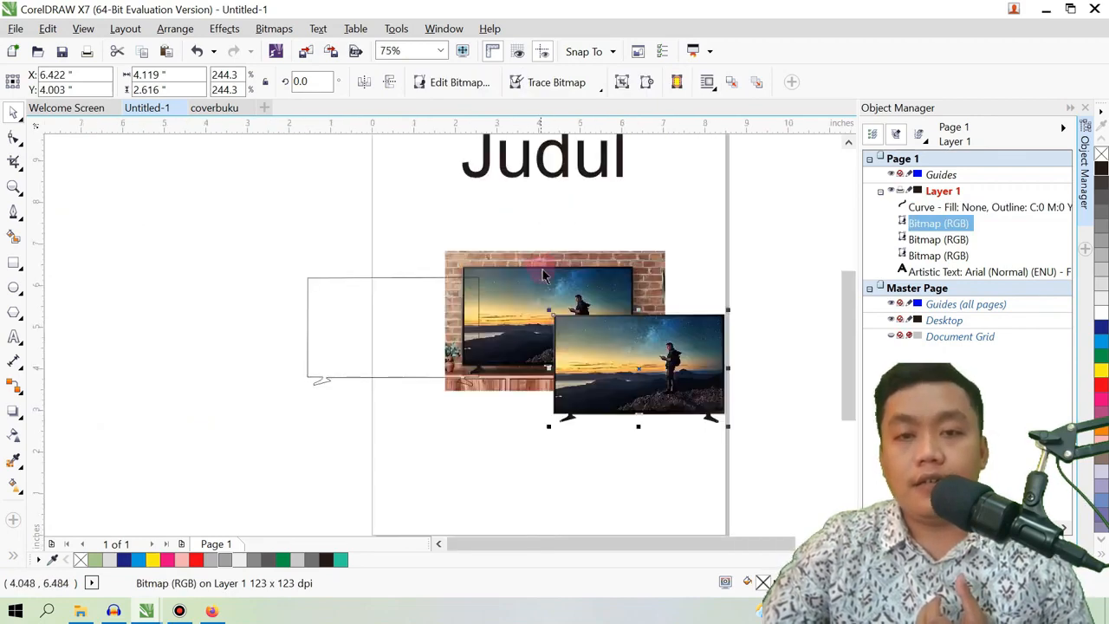
pyautogui.scroll(1, 576, 286)
pyautogui.click(585, 293)
pyautogui.moveTo(572, 269); pyautogui.dragTo(420, 258)
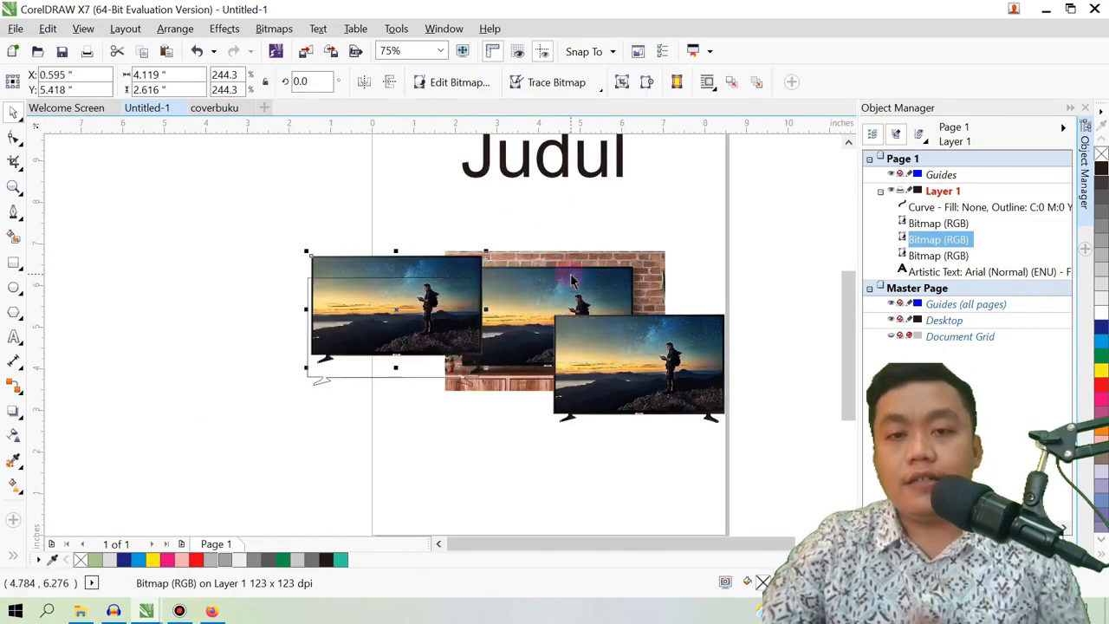
pyautogui.click(573, 273)
pyautogui.press('Delete')
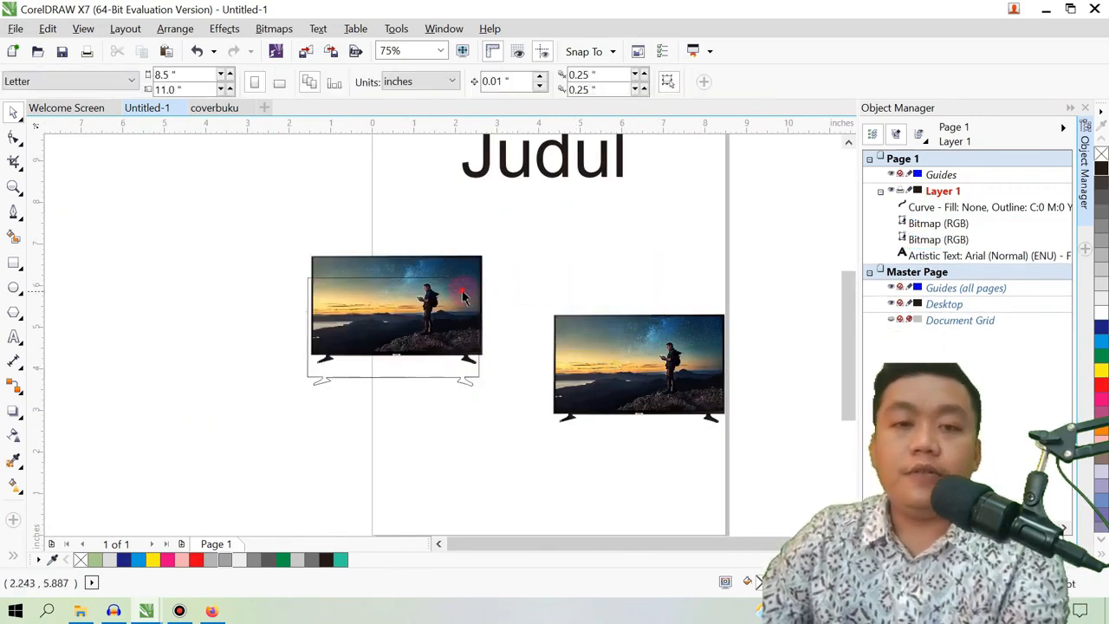
# Step: Delete the left television cut-out and its outline, and move the remaining cut-out up beneath the "Judul" title
pyautogui.click(461, 293)
pyautogui.press('Delete')
pyautogui.click(450, 269)
pyautogui.press('Delete')
pyautogui.moveTo(605, 341); pyautogui.dragTo(471, 241)
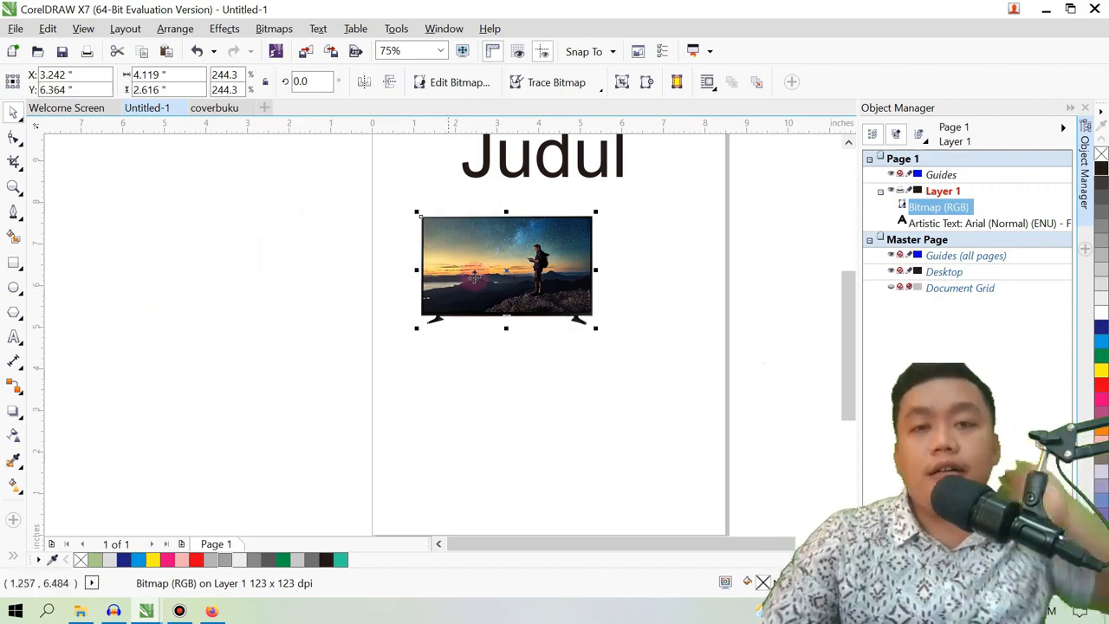
pyautogui.click(529, 362)
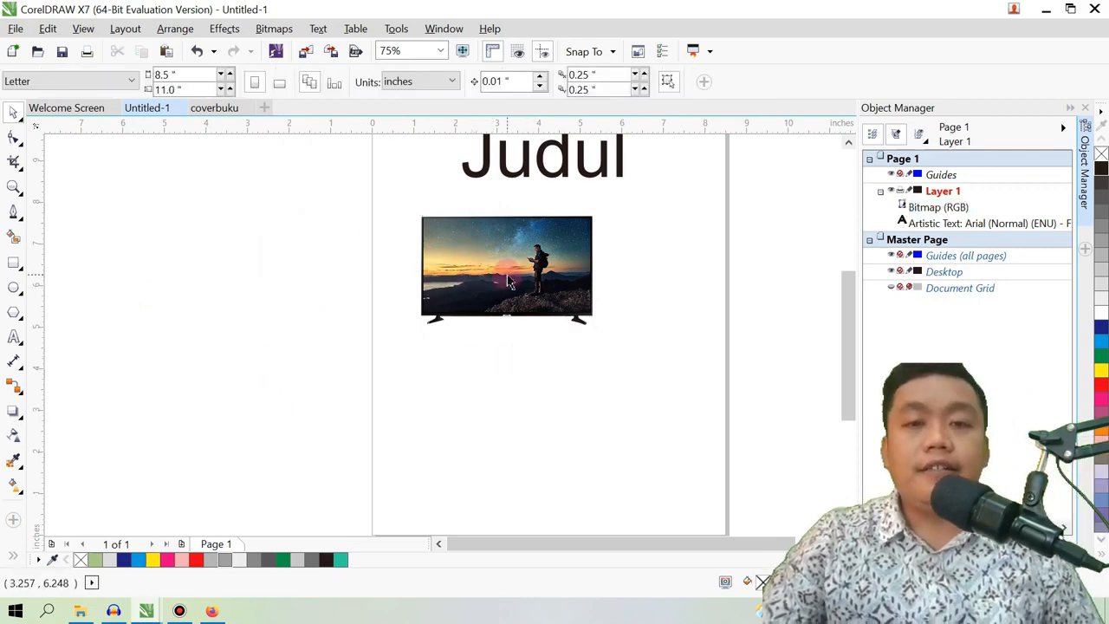
# Step: Draw a closed, irregular curved shape about 1.6 by 1.6 inches with the Pen tool over the television's screen
pyautogui.scroll(2, 499, 260)
pyautogui.scroll(-1, 532, 271)
pyautogui.scroll(1, 533, 270)
pyautogui.scroll(-1, 547, 261)
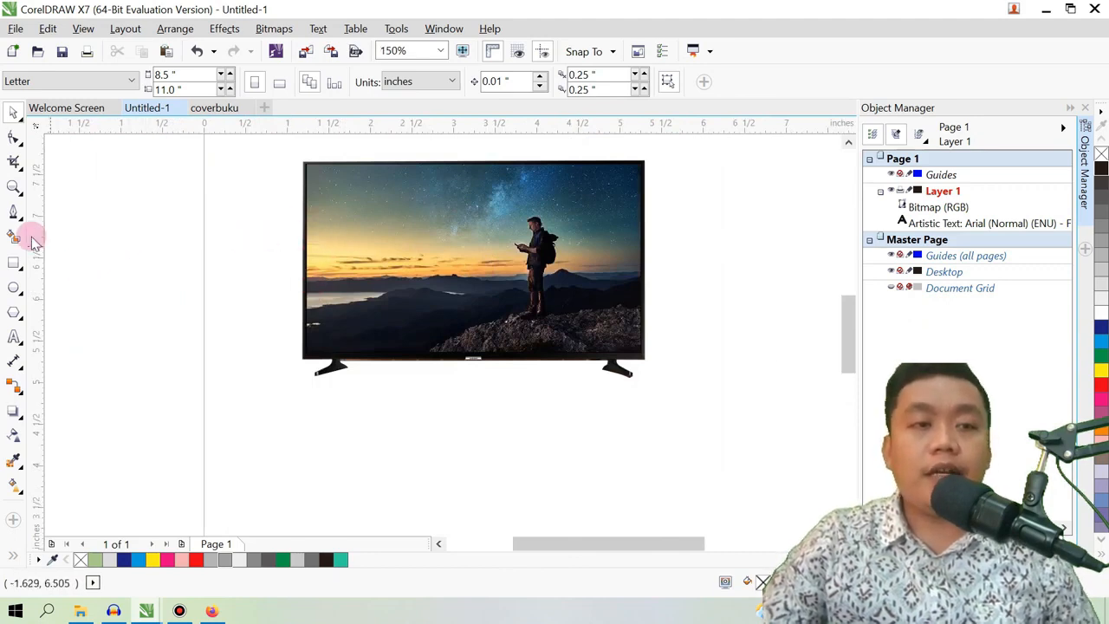
pyautogui.click(13, 212)
pyautogui.click(411, 252)
pyautogui.moveTo(394, 222)
pyautogui.mouseDown()
pyautogui.moveTo(440, 211)
pyautogui.moveTo(489, 264)
pyautogui.moveTo(463, 300)
pyautogui.moveTo(494, 326)
pyautogui.mouseUp()
pyautogui.moveTo(395, 323); pyautogui.dragTo(369, 314)
pyautogui.moveTo(421, 286); pyautogui.dragTo(431, 278)
pyautogui.click(411, 251)
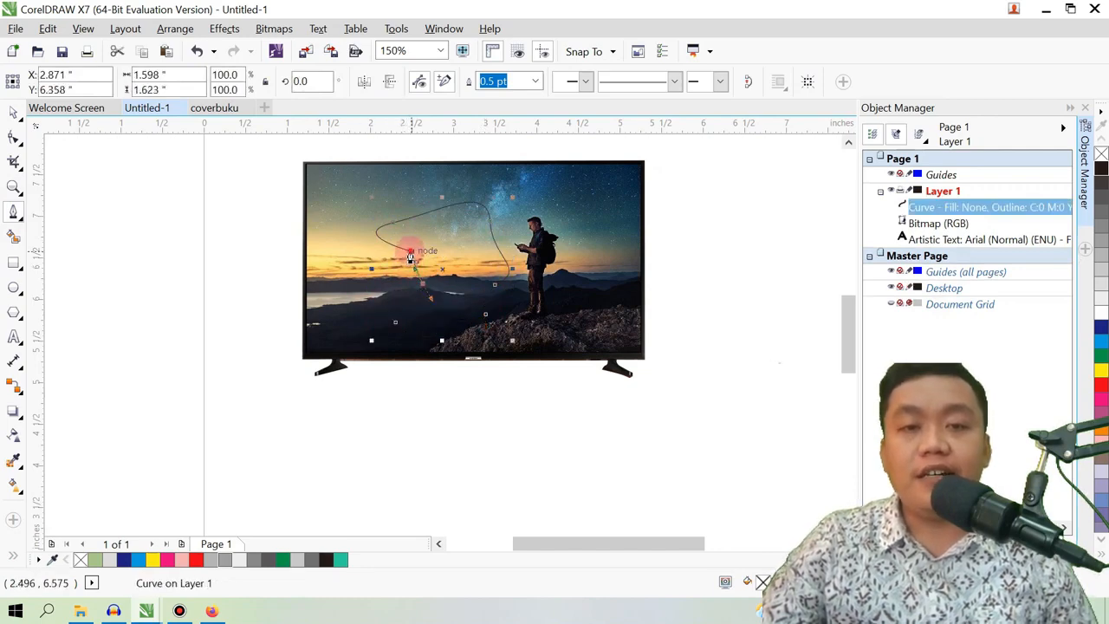
# Step: Intersect the curved shape with the television bitmap to produce a cut-out piece of the picture
pyautogui.click(13, 112)
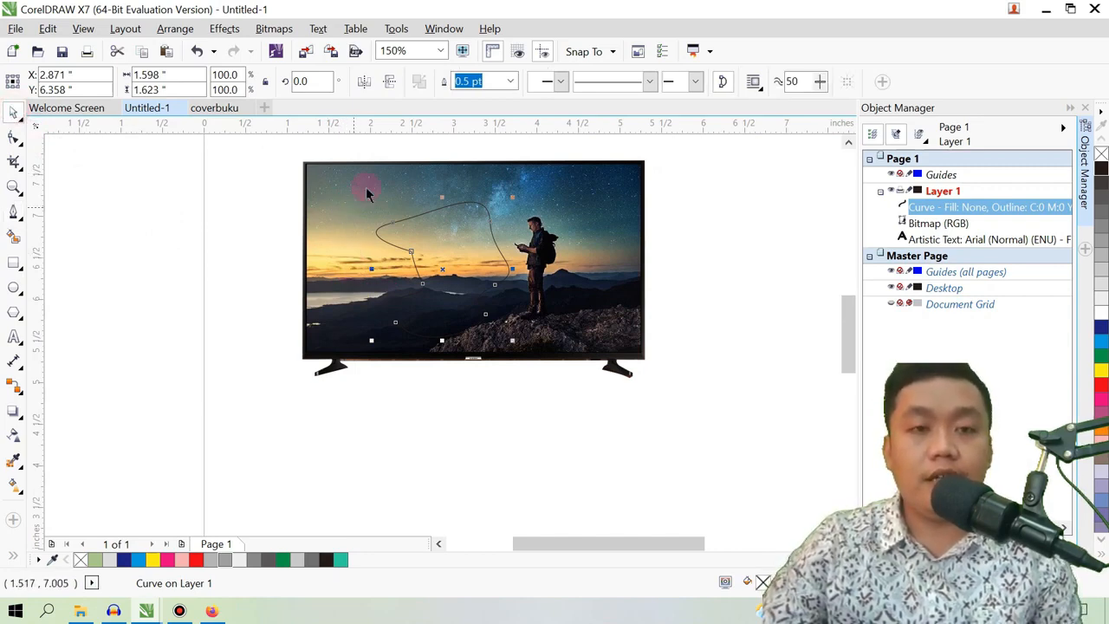
pyautogui.keyDown('shift'); pyautogui.click(338, 184); pyautogui.keyUp('shift')
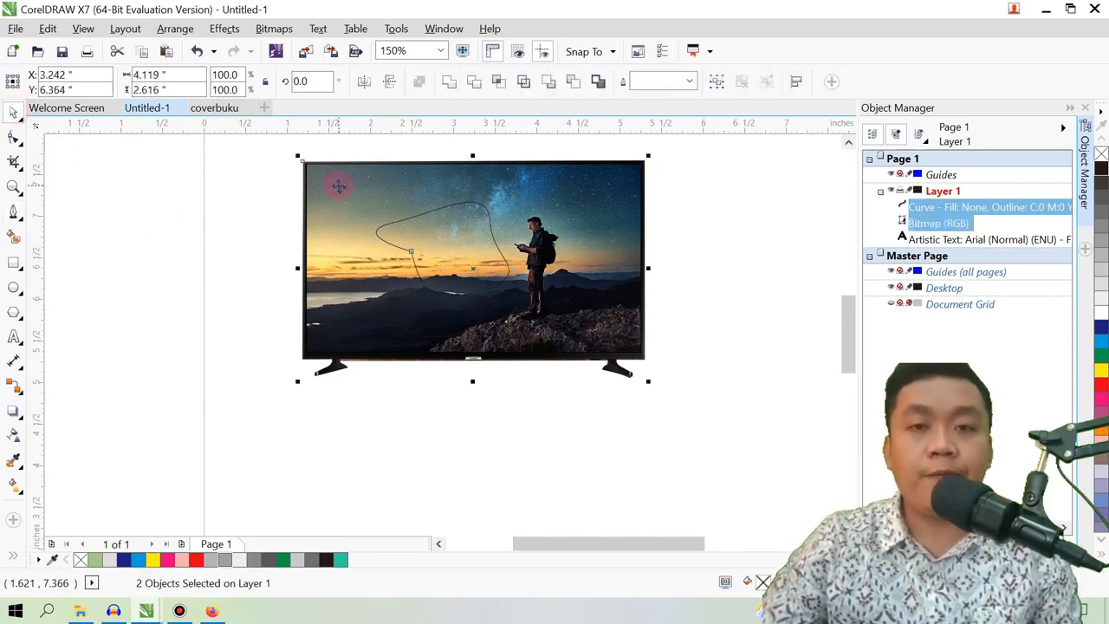
pyautogui.click(498, 83)
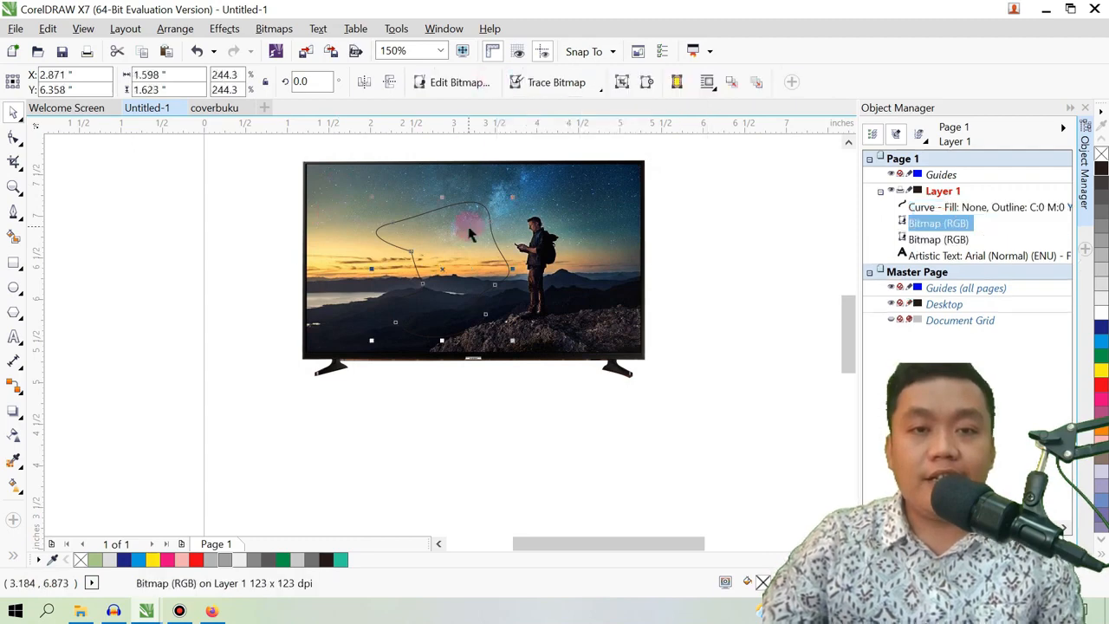
# Step: Move the curved outline to the right of the television and the intersected picture piece to its left
pyautogui.moveTo(465, 240); pyautogui.dragTo(716, 309)
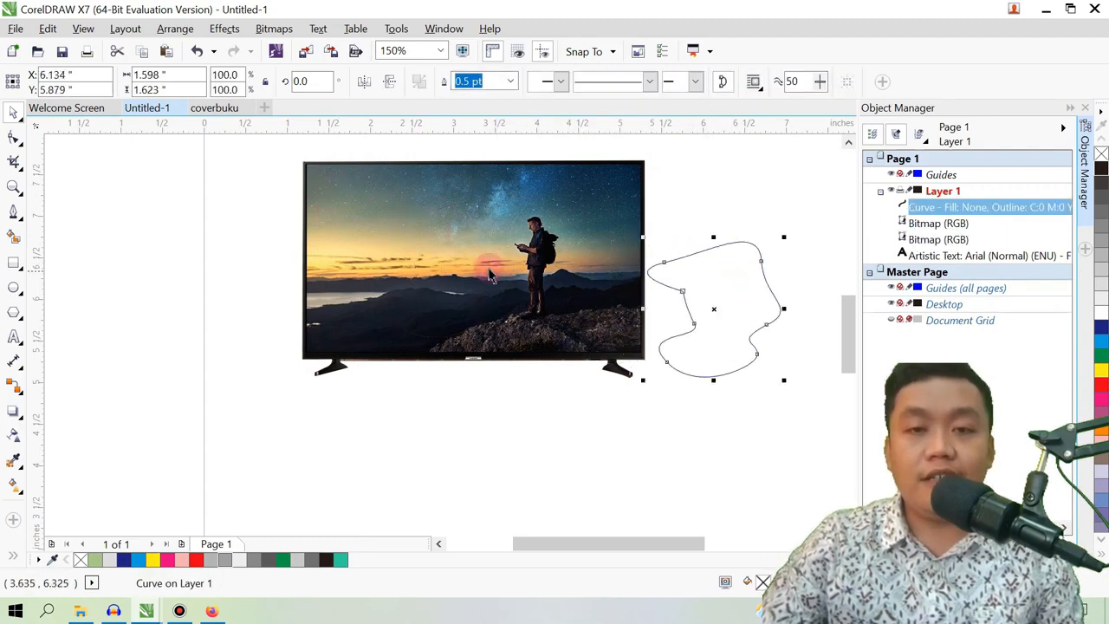
pyautogui.click(462, 253)
pyautogui.moveTo(462, 253); pyautogui.dragTo(215, 275)
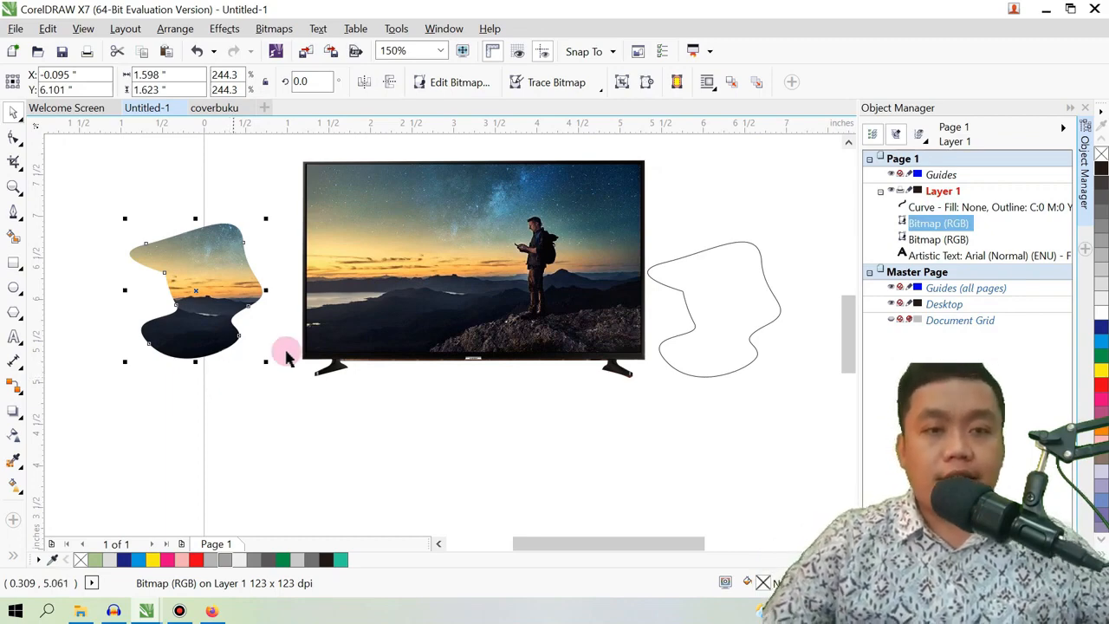
pyautogui.moveTo(205, 270); pyautogui.dragTo(481, 425)
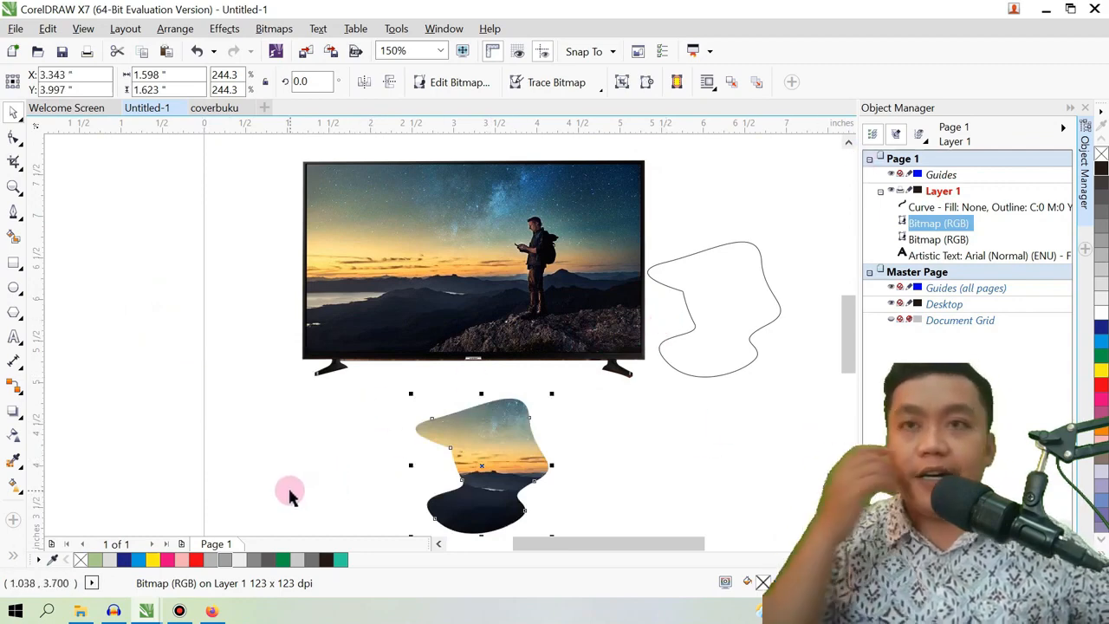
pyautogui.moveTo(492, 434); pyautogui.dragTo(229, 284)
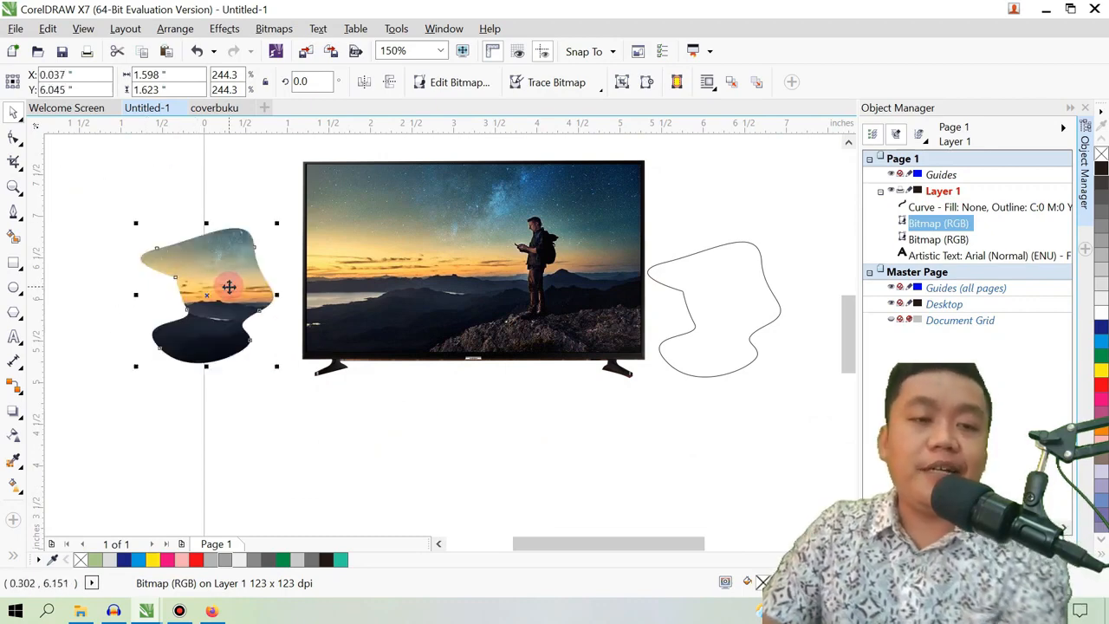